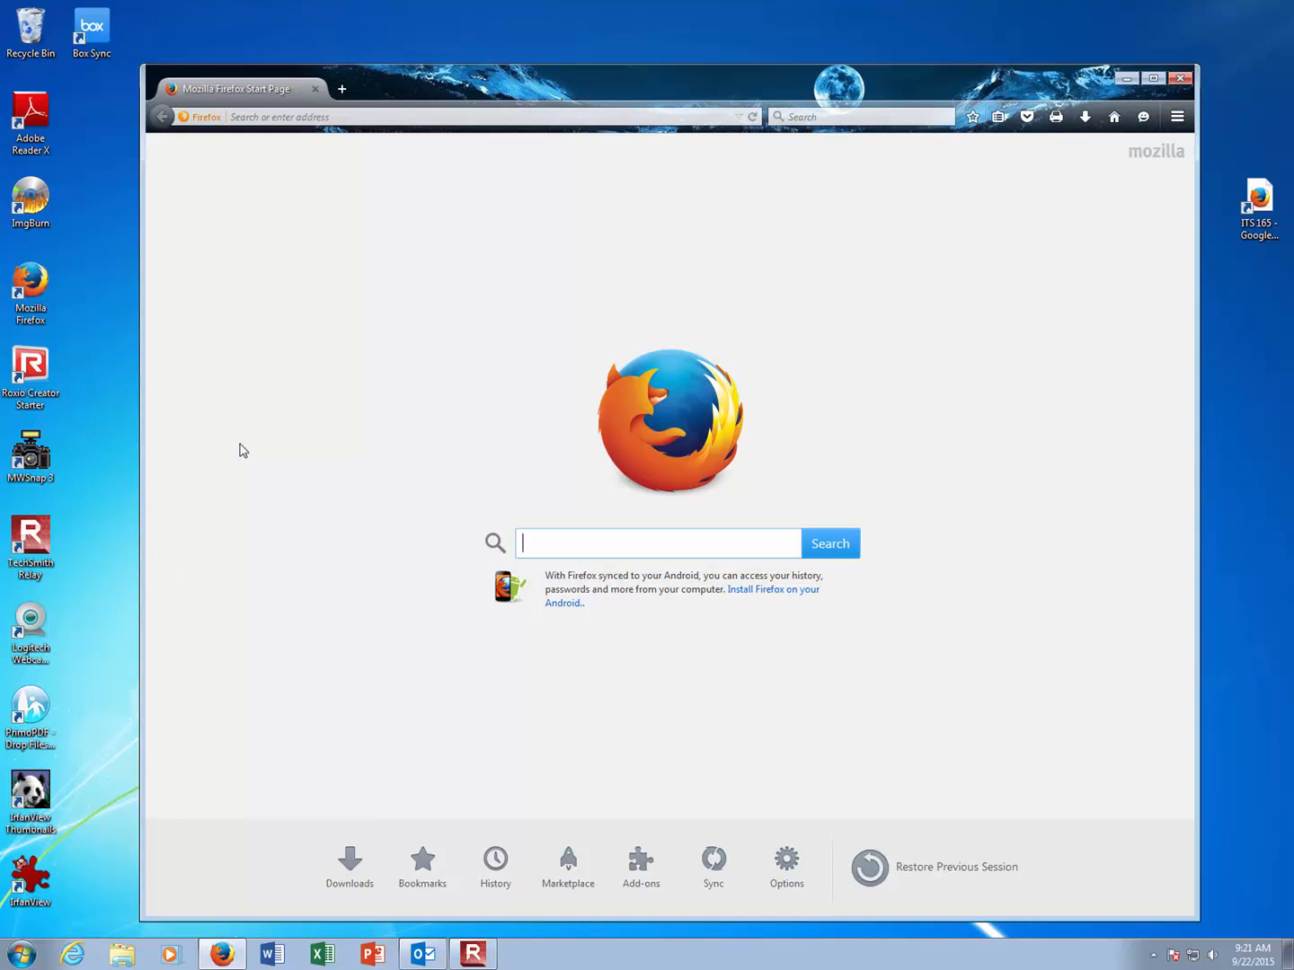
# Step: Search the web for winscp and open the official WinSCP download page
pyautogui.write('winscp')
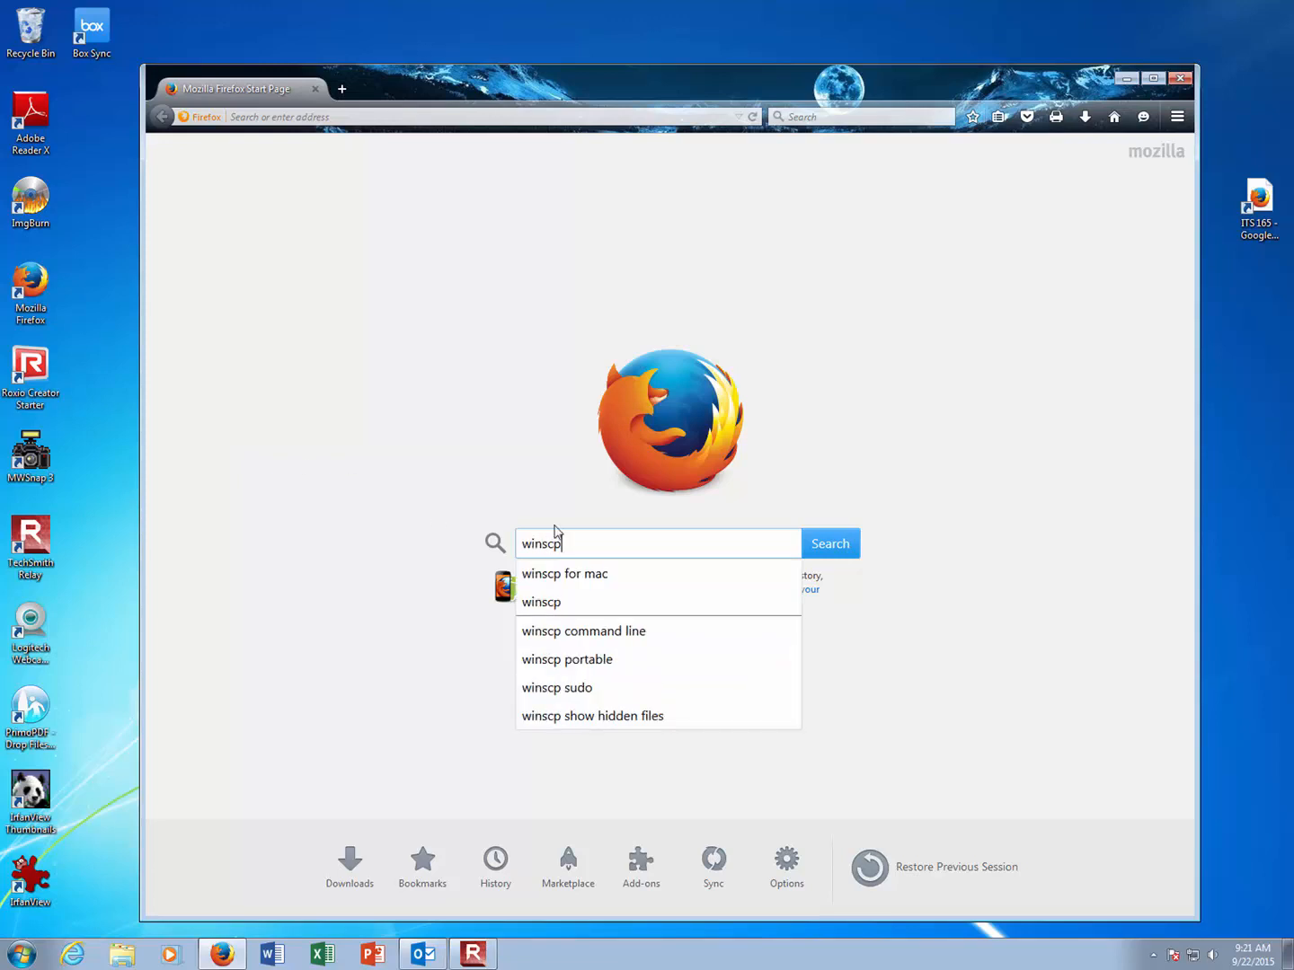
pyautogui.click(821, 549)
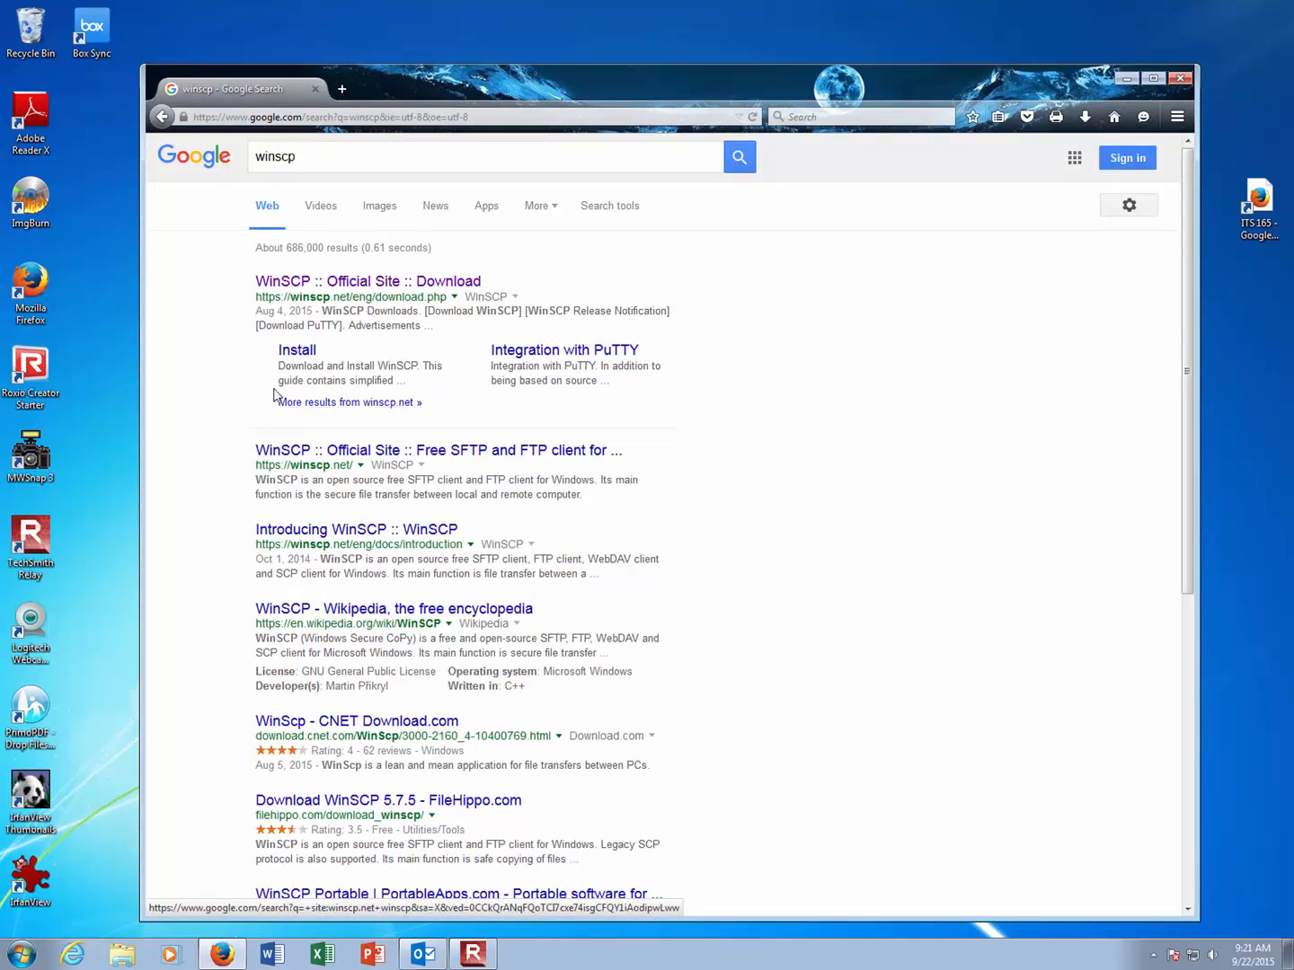
pyautogui.click(287, 290)
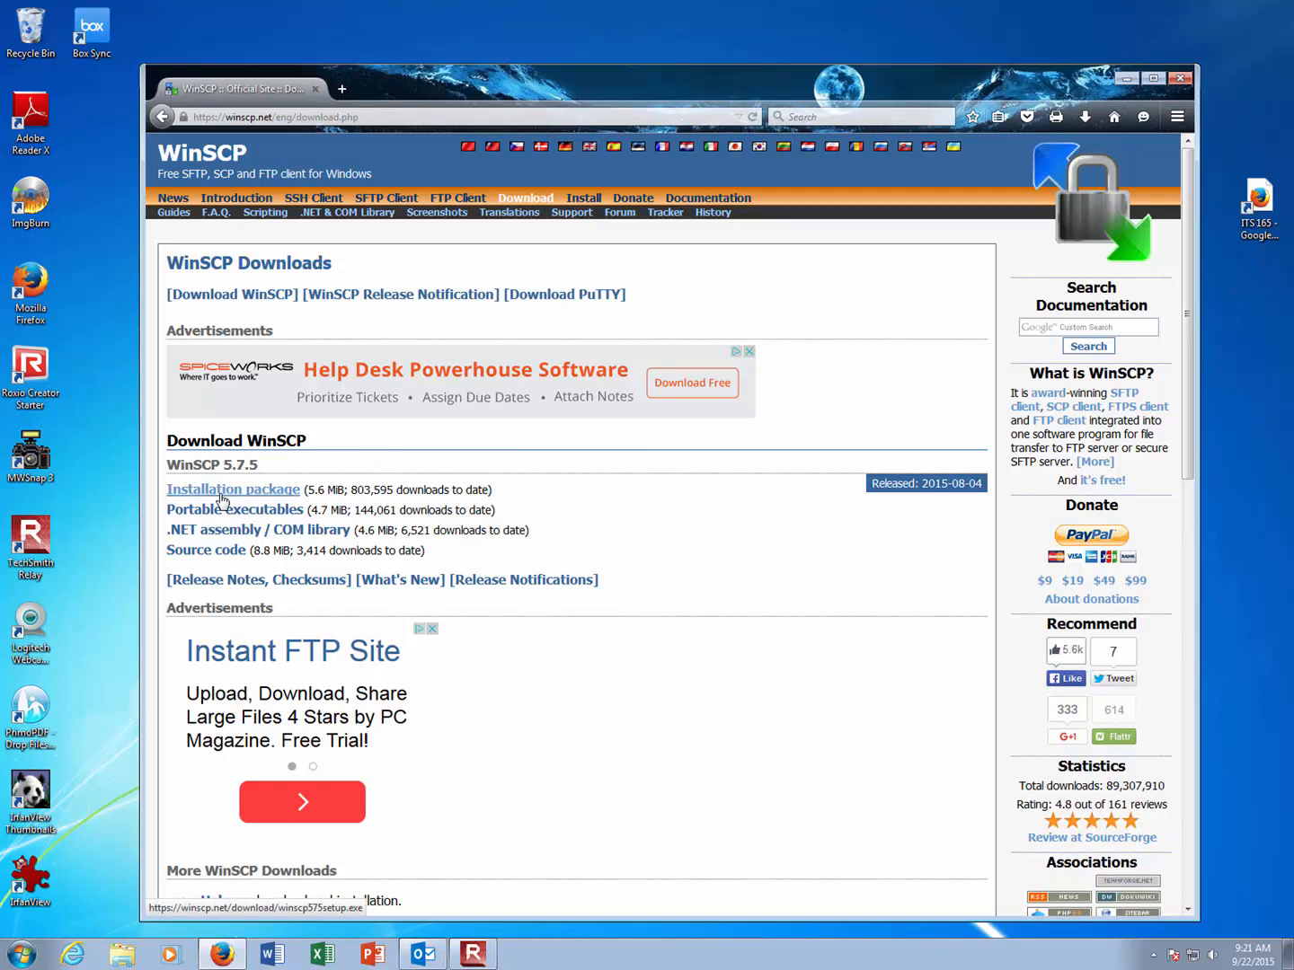
# Step: Download the WinSCP 5.7.5 installation package and save winscp575setup.exe
pyautogui.click(223, 500)
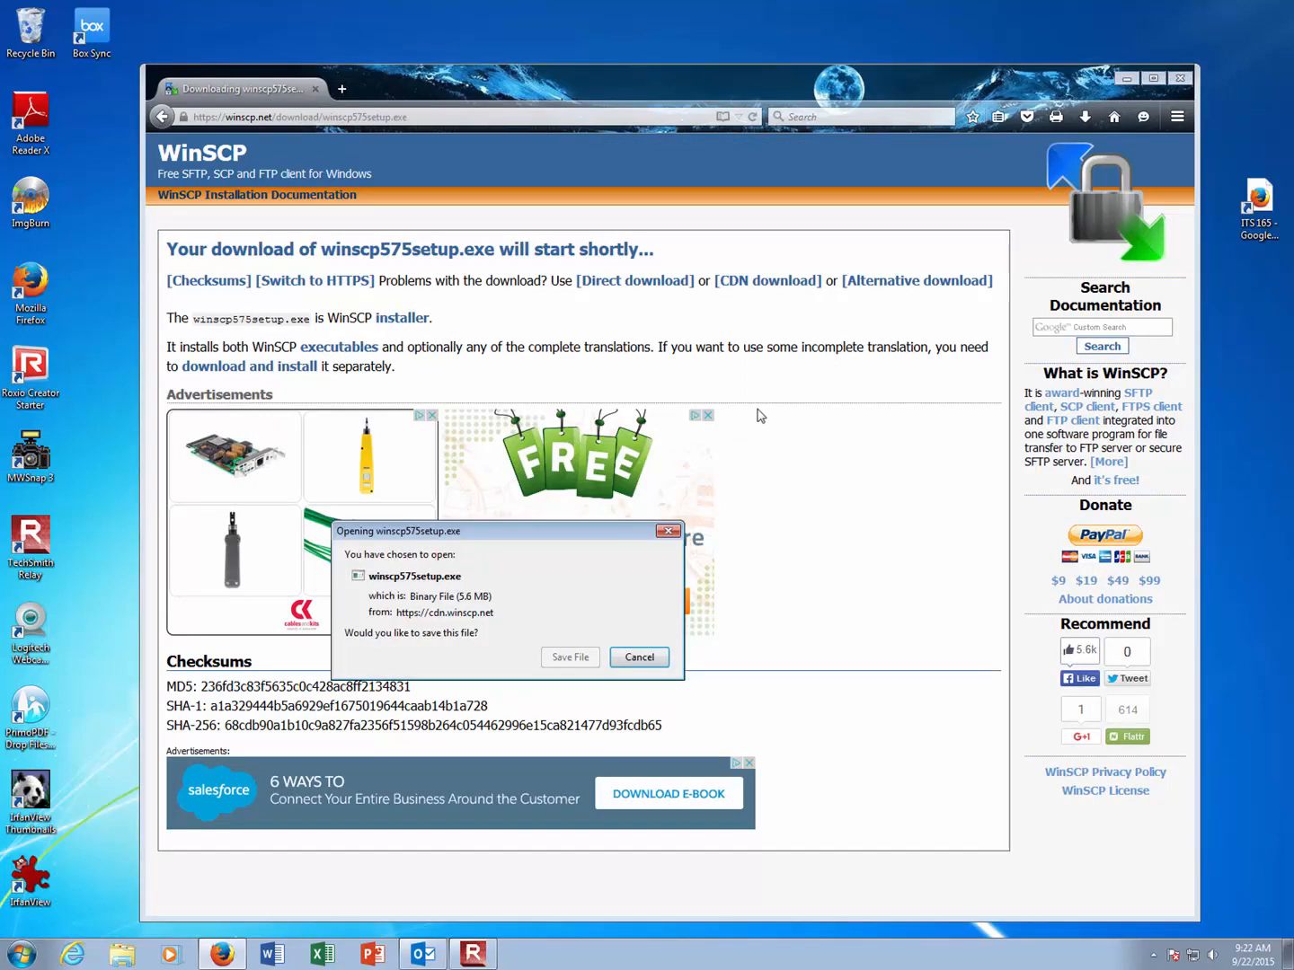
pyautogui.moveTo(511, 540); pyautogui.dragTo(675, 328)
pyautogui.click(745, 446)
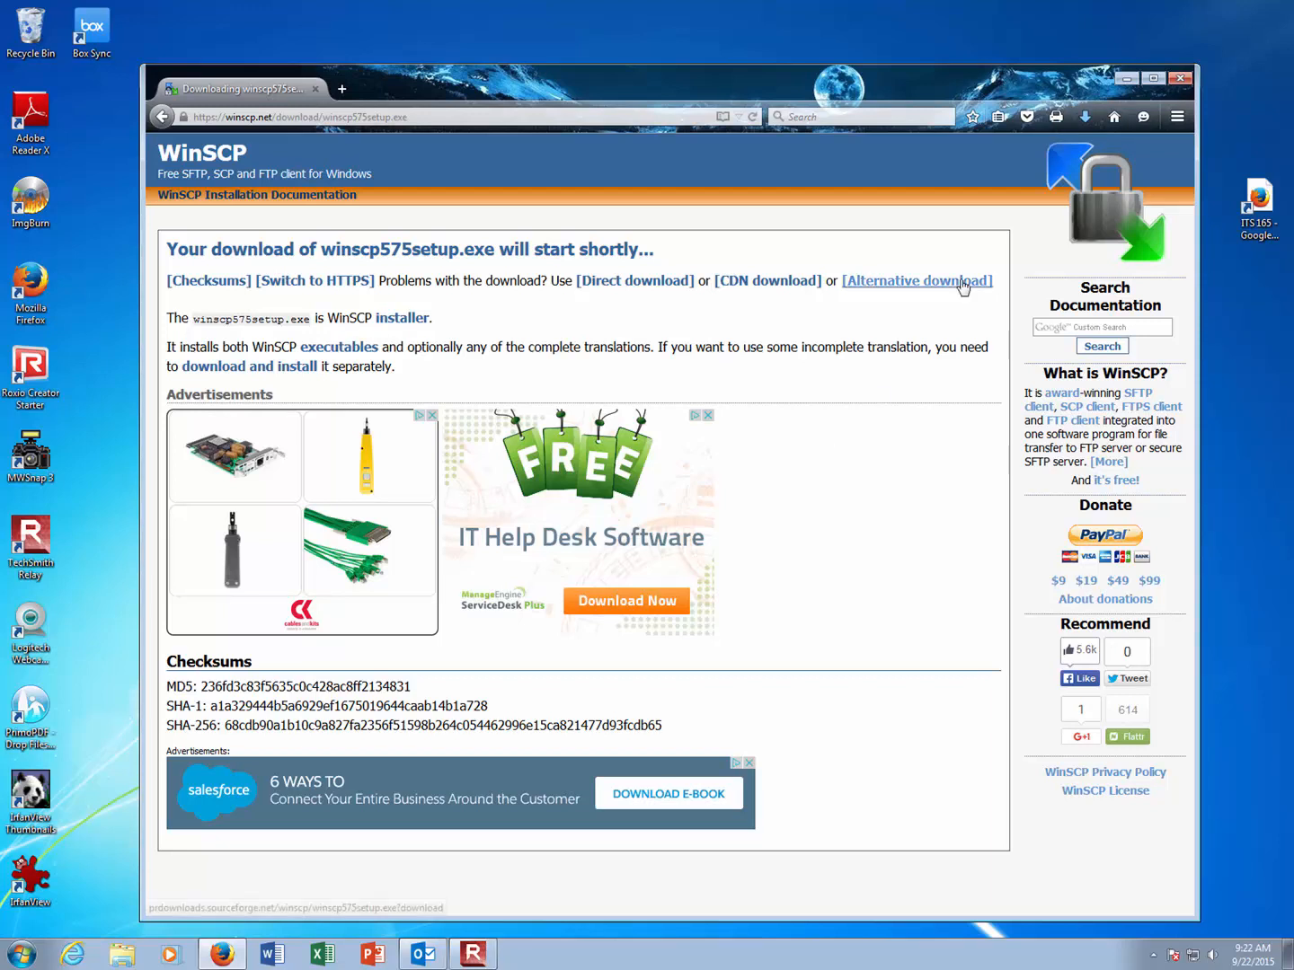
# Step: Run the downloaded winscp575setup.exe, allow it to open, and choose English as the setup language
pyautogui.click(1085, 123)
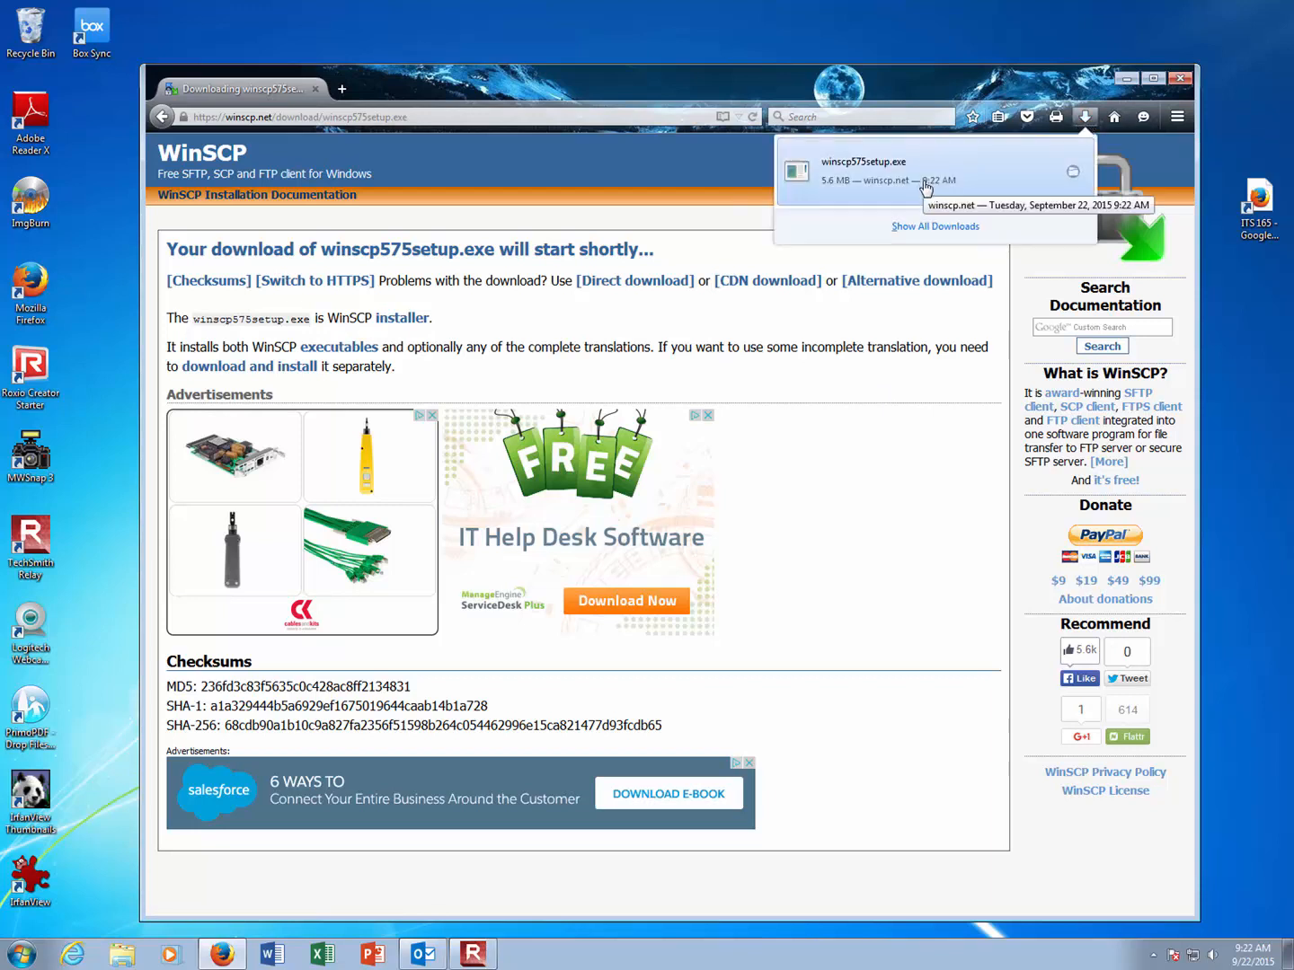
pyautogui.click(870, 165)
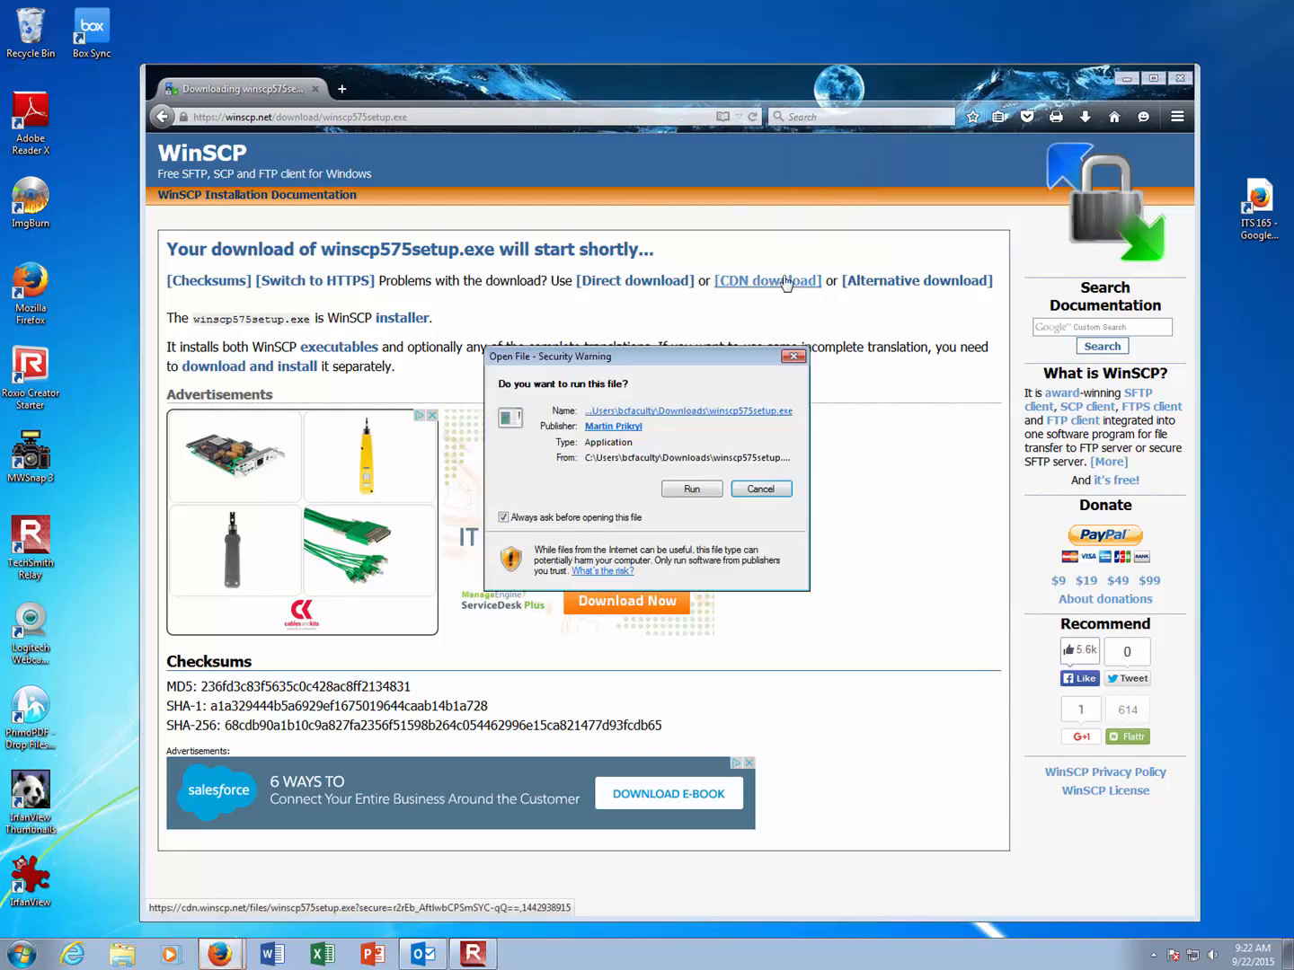
pyautogui.click(690, 490)
pyautogui.click(691, 492)
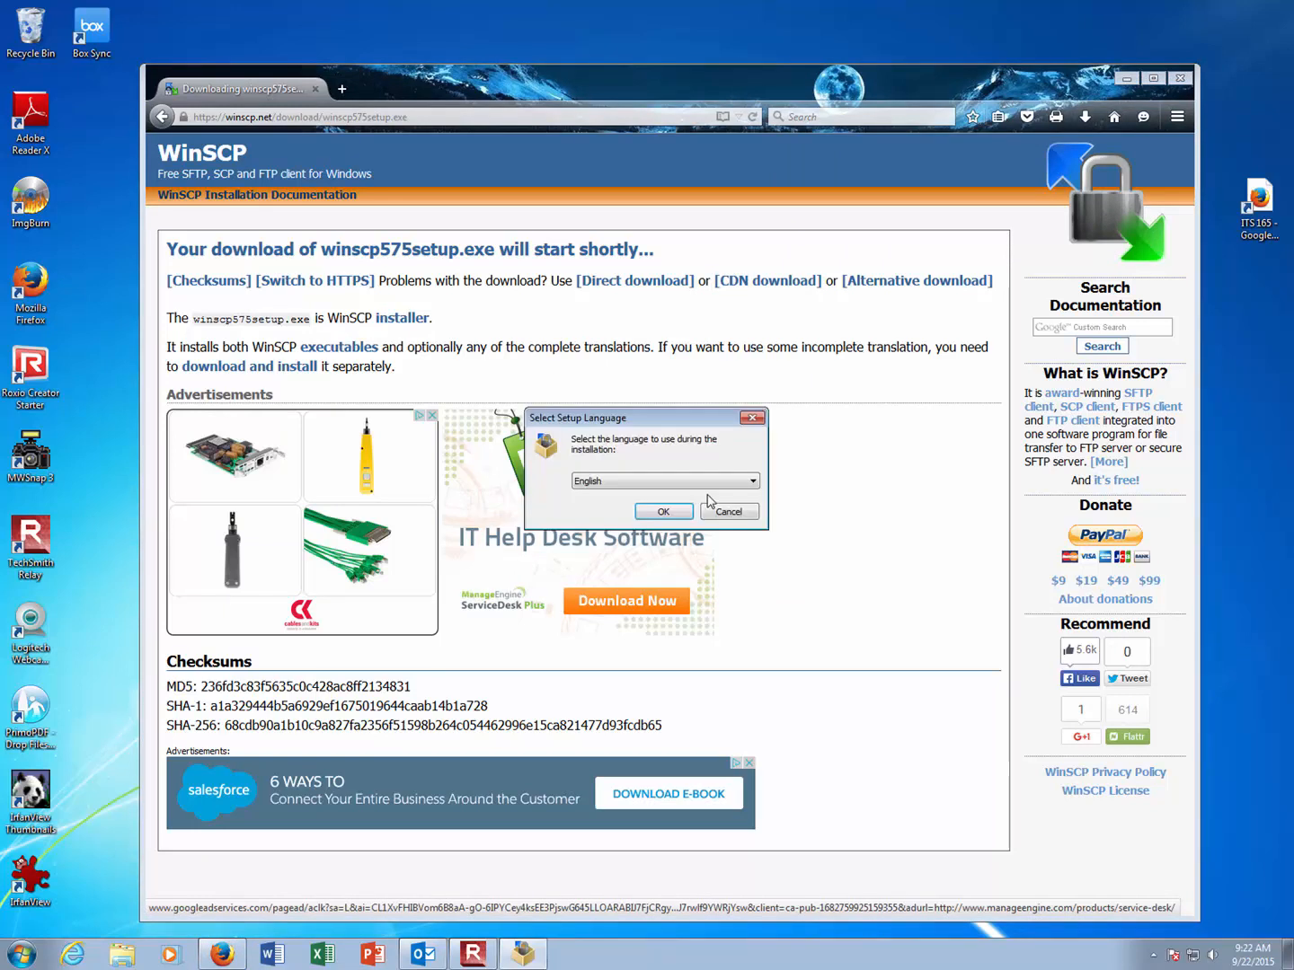
pyautogui.click(662, 517)
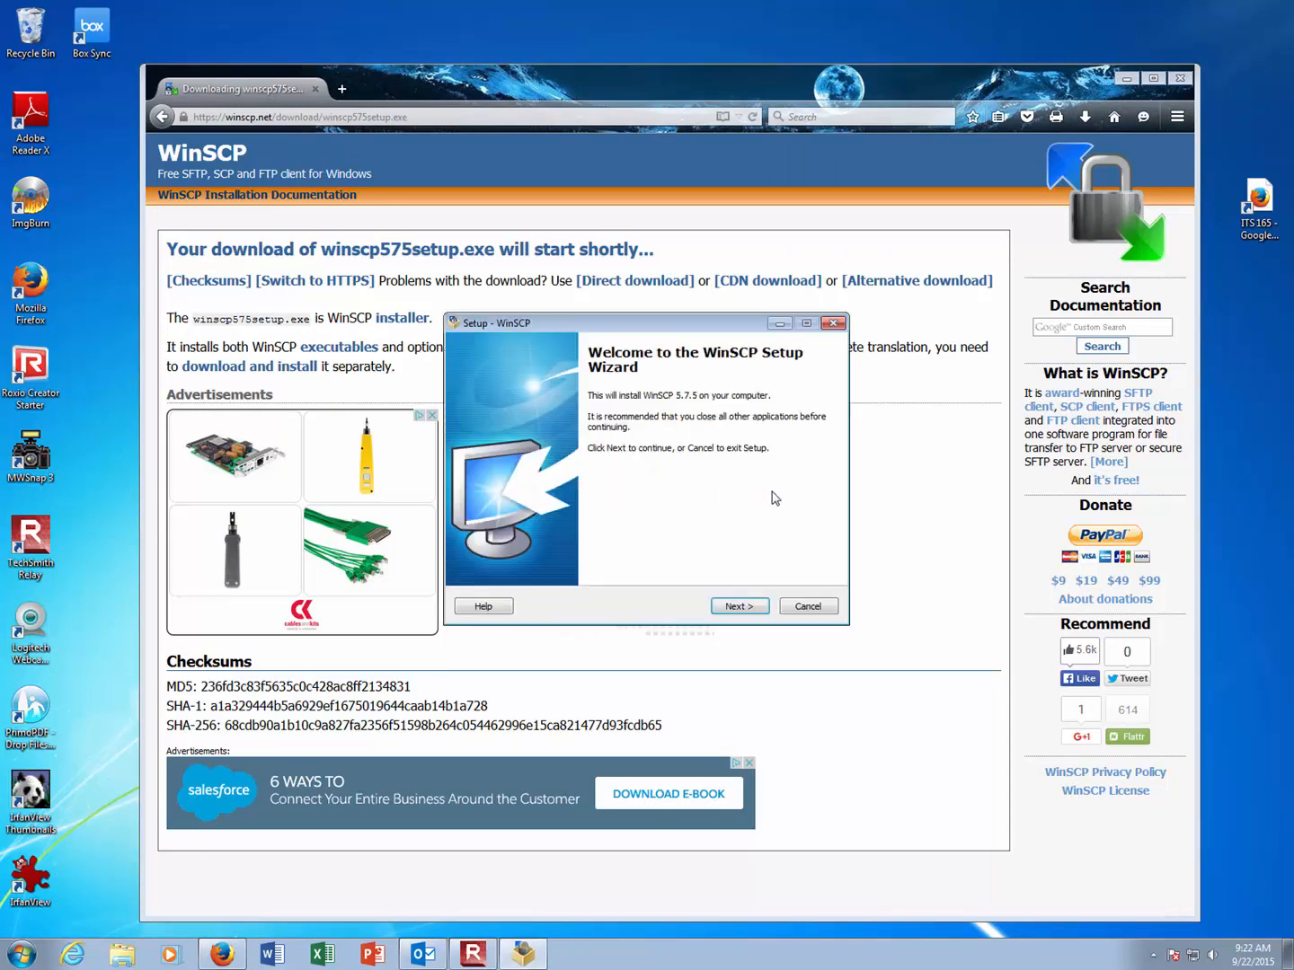
# Step: Accept the license and install WinSCP with the typical setup and Commander interface, launching it on completion
pyautogui.click(738, 606)
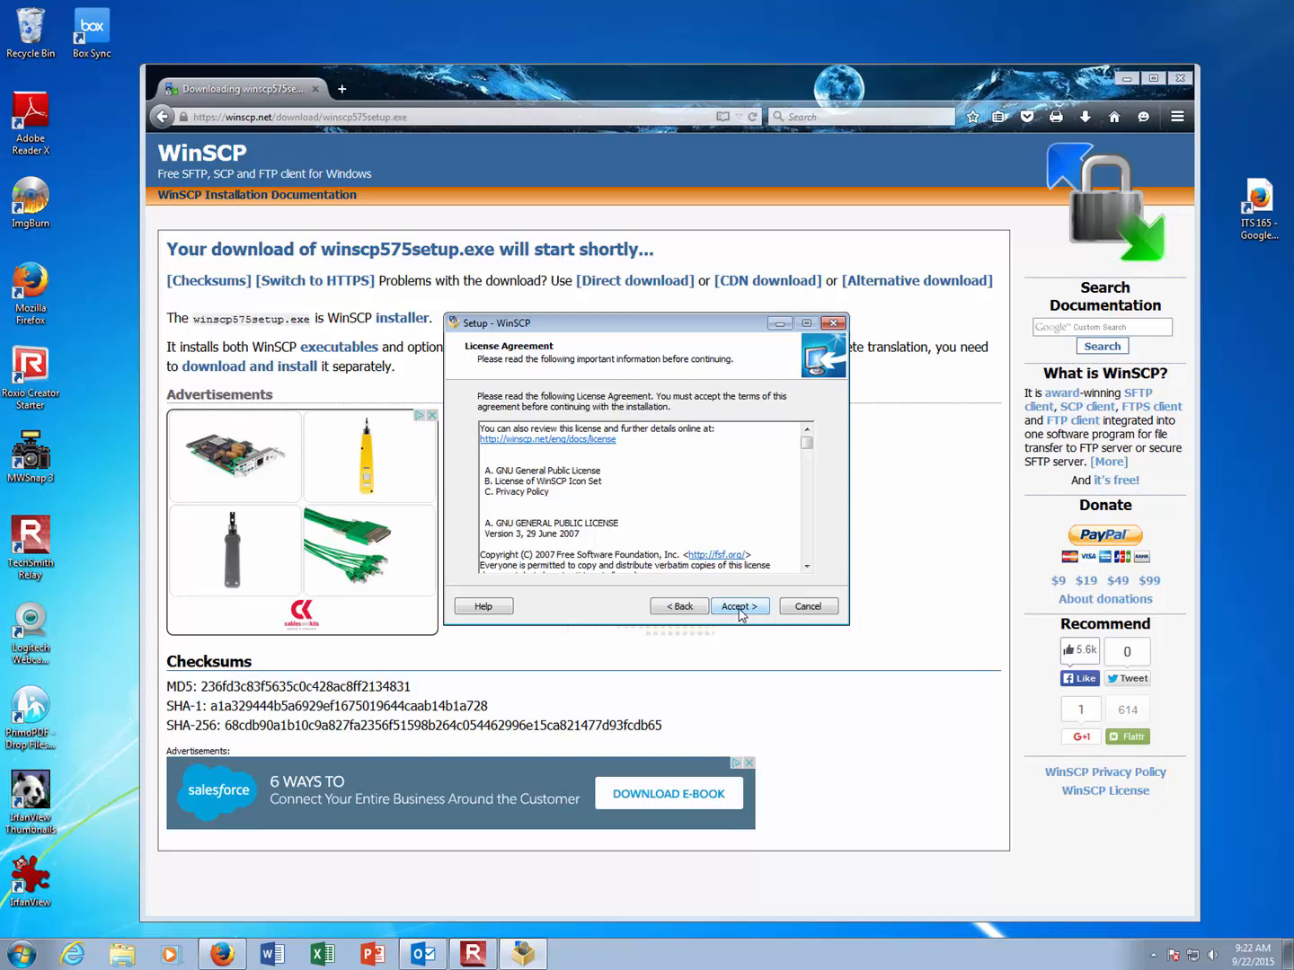
pyautogui.click(739, 613)
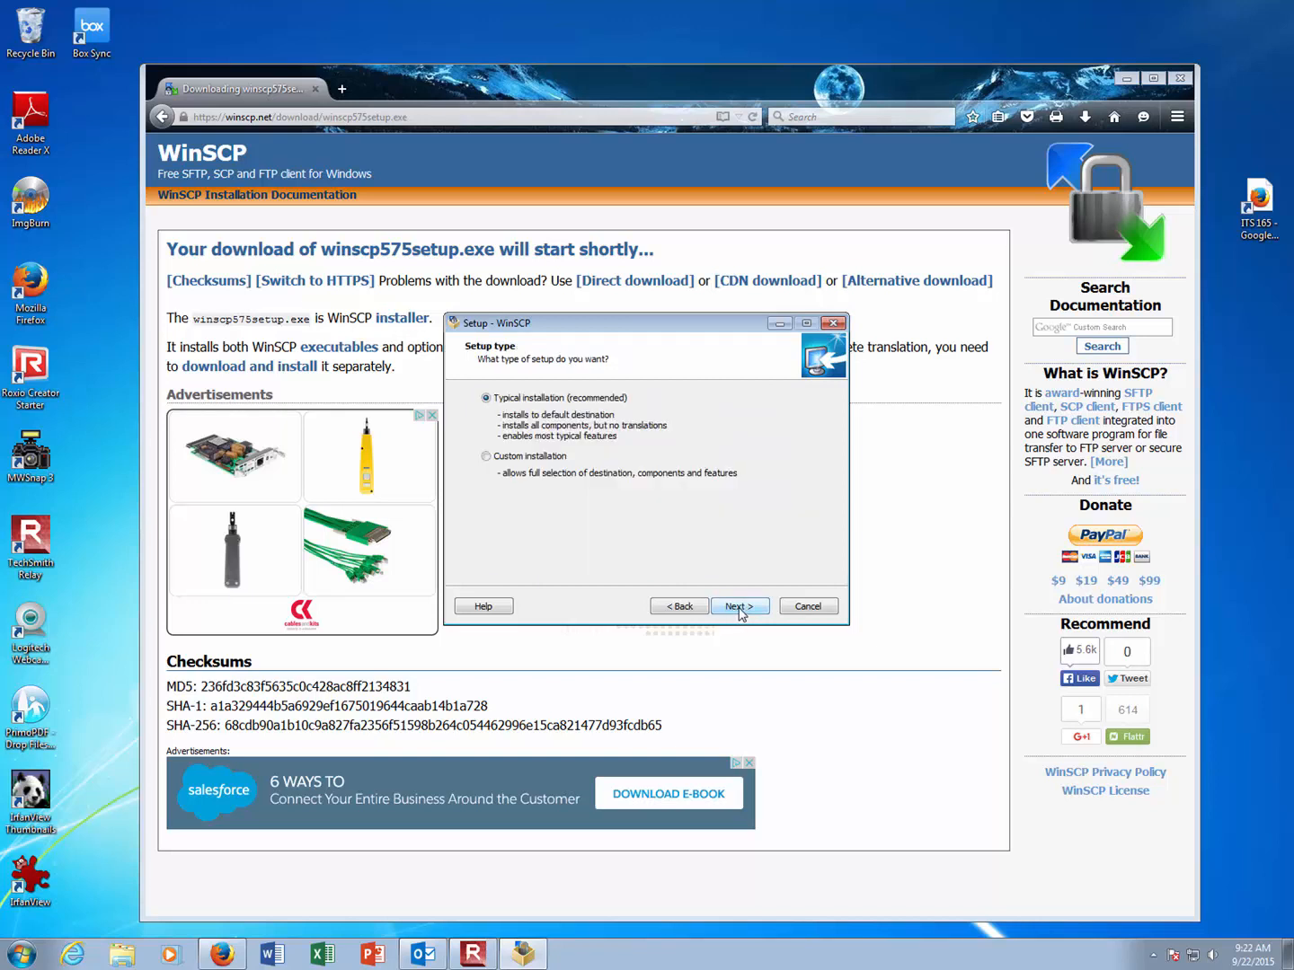
pyautogui.click(739, 607)
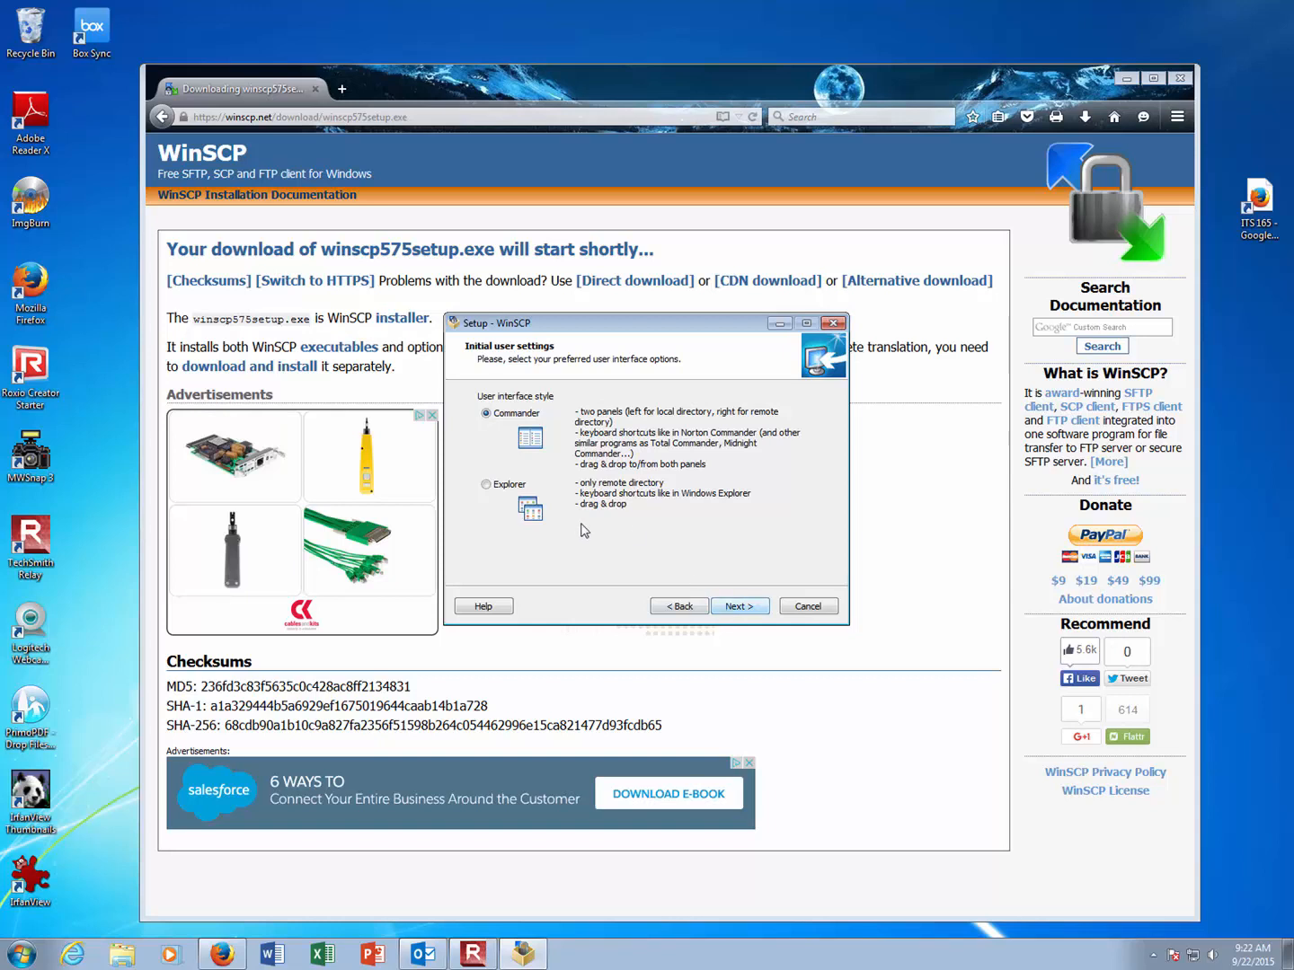
pyautogui.click(738, 607)
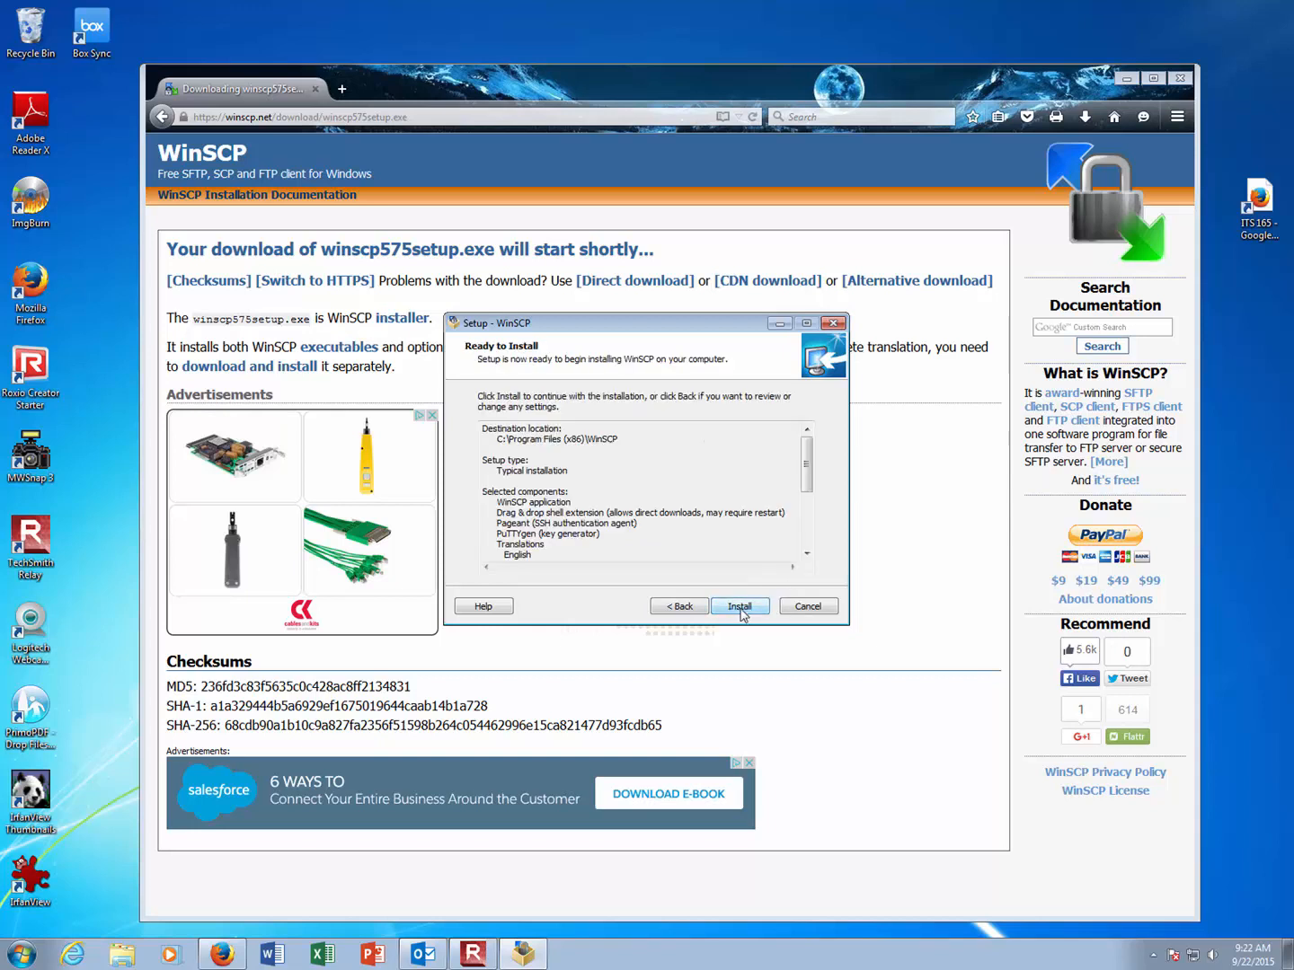
pyautogui.click(741, 609)
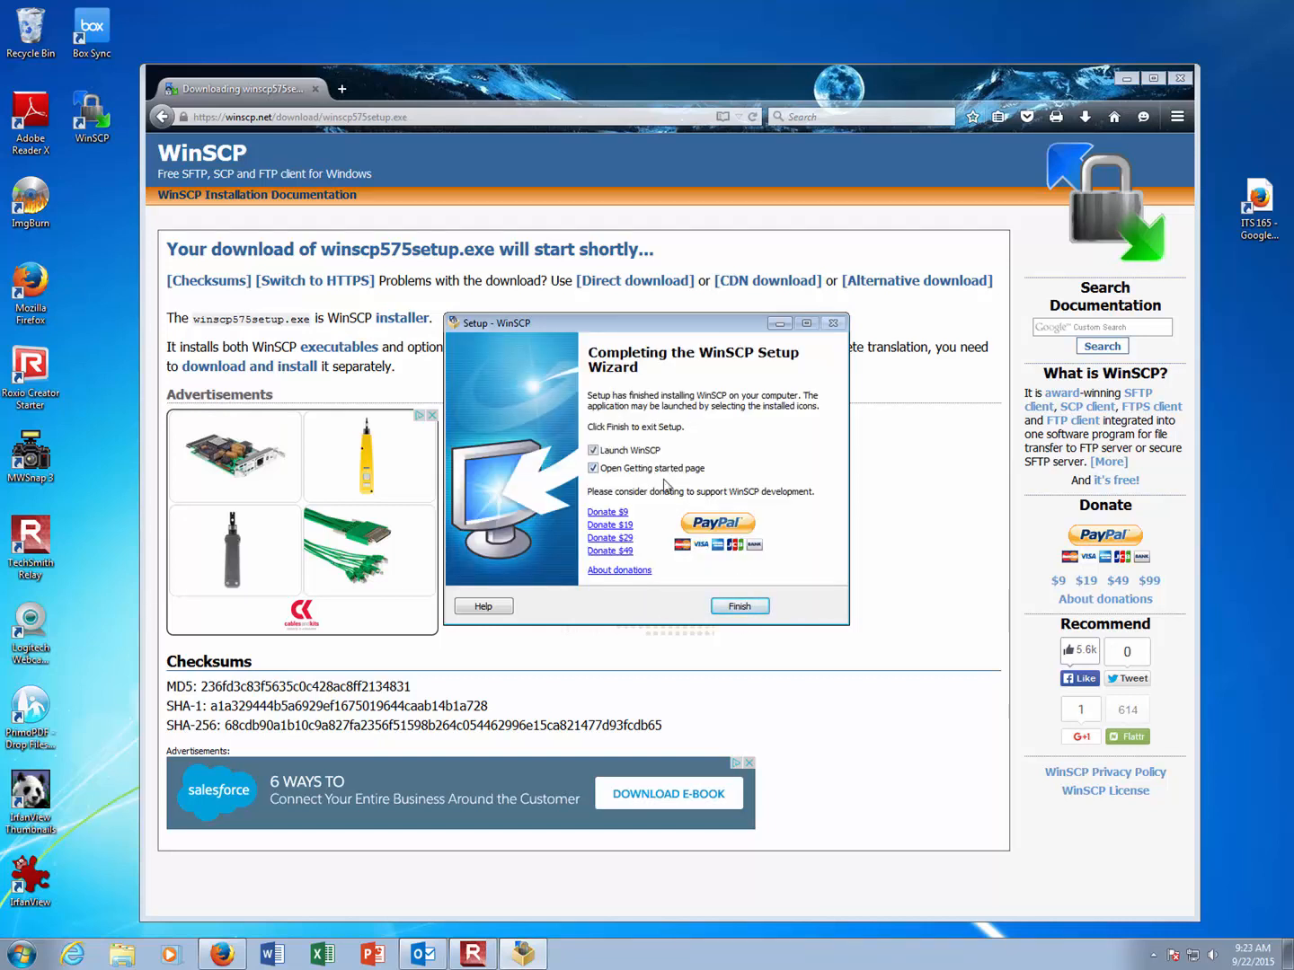
pyautogui.click(737, 608)
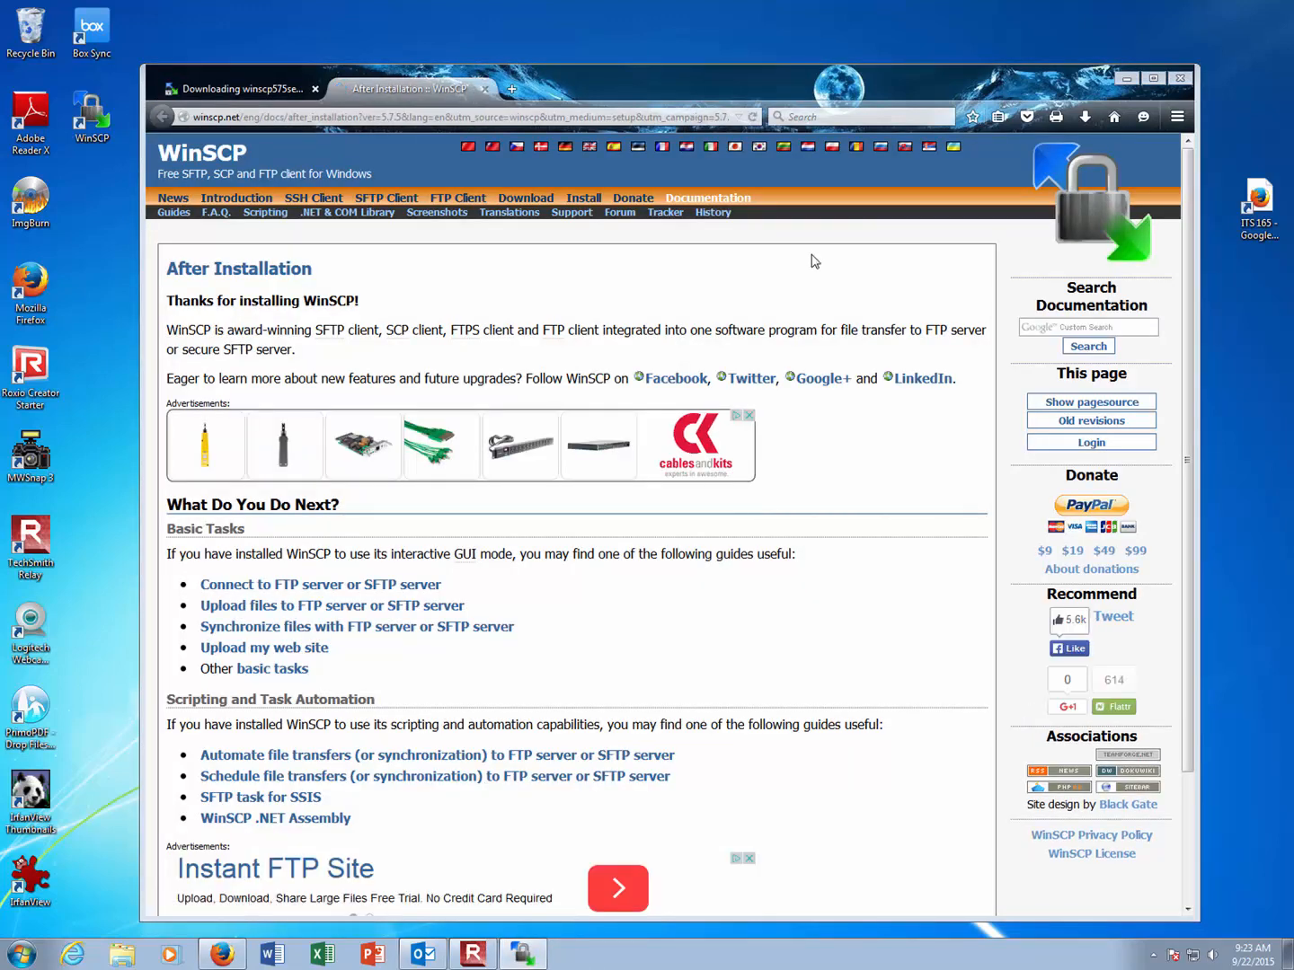
# Step: Close the After Installation page, bring up the WinSCP login window and minimize the browser
pyautogui.click(485, 88)
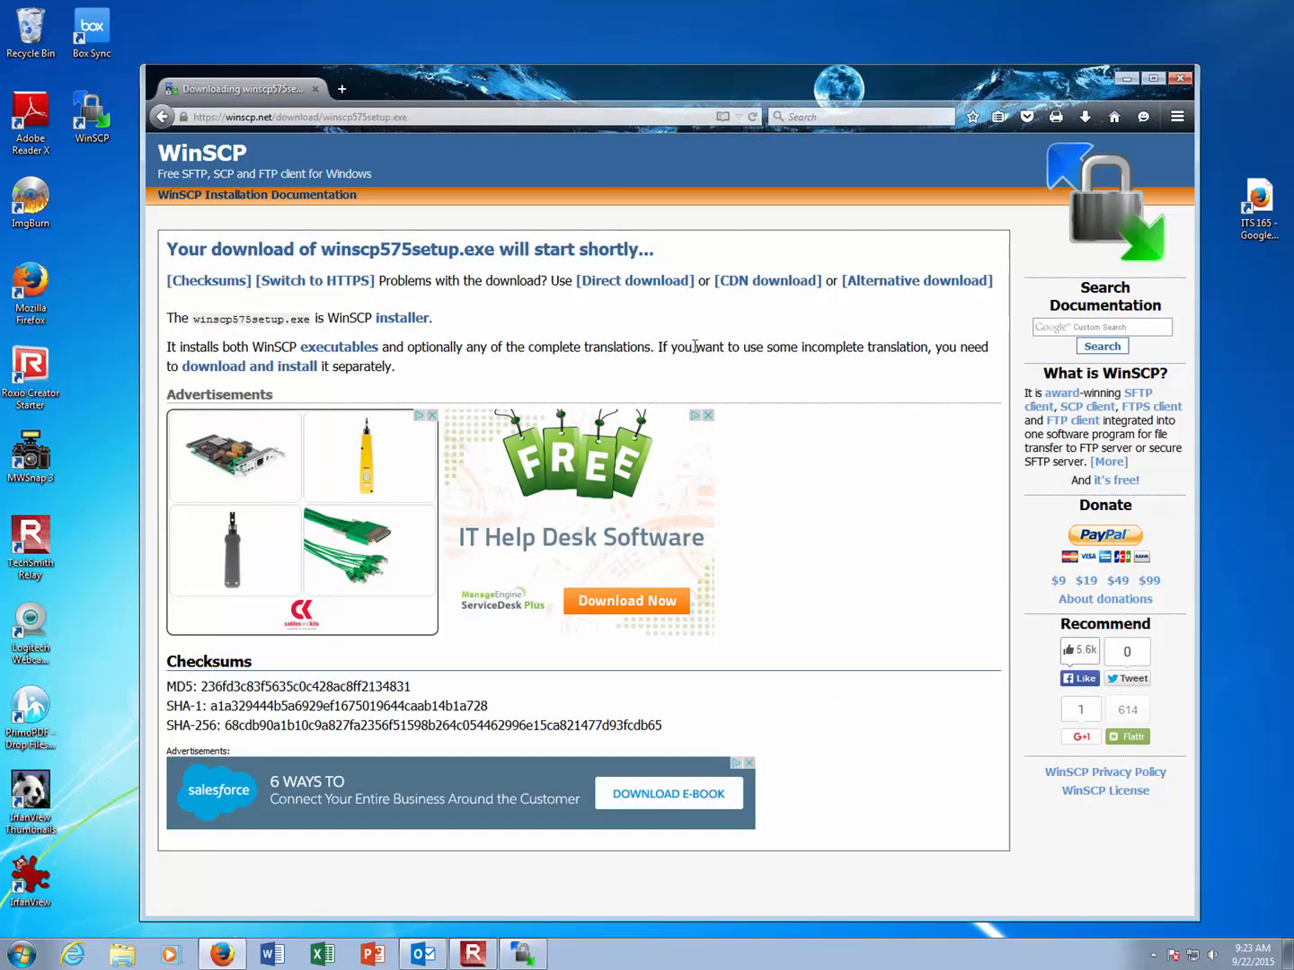
pyautogui.click(517, 954)
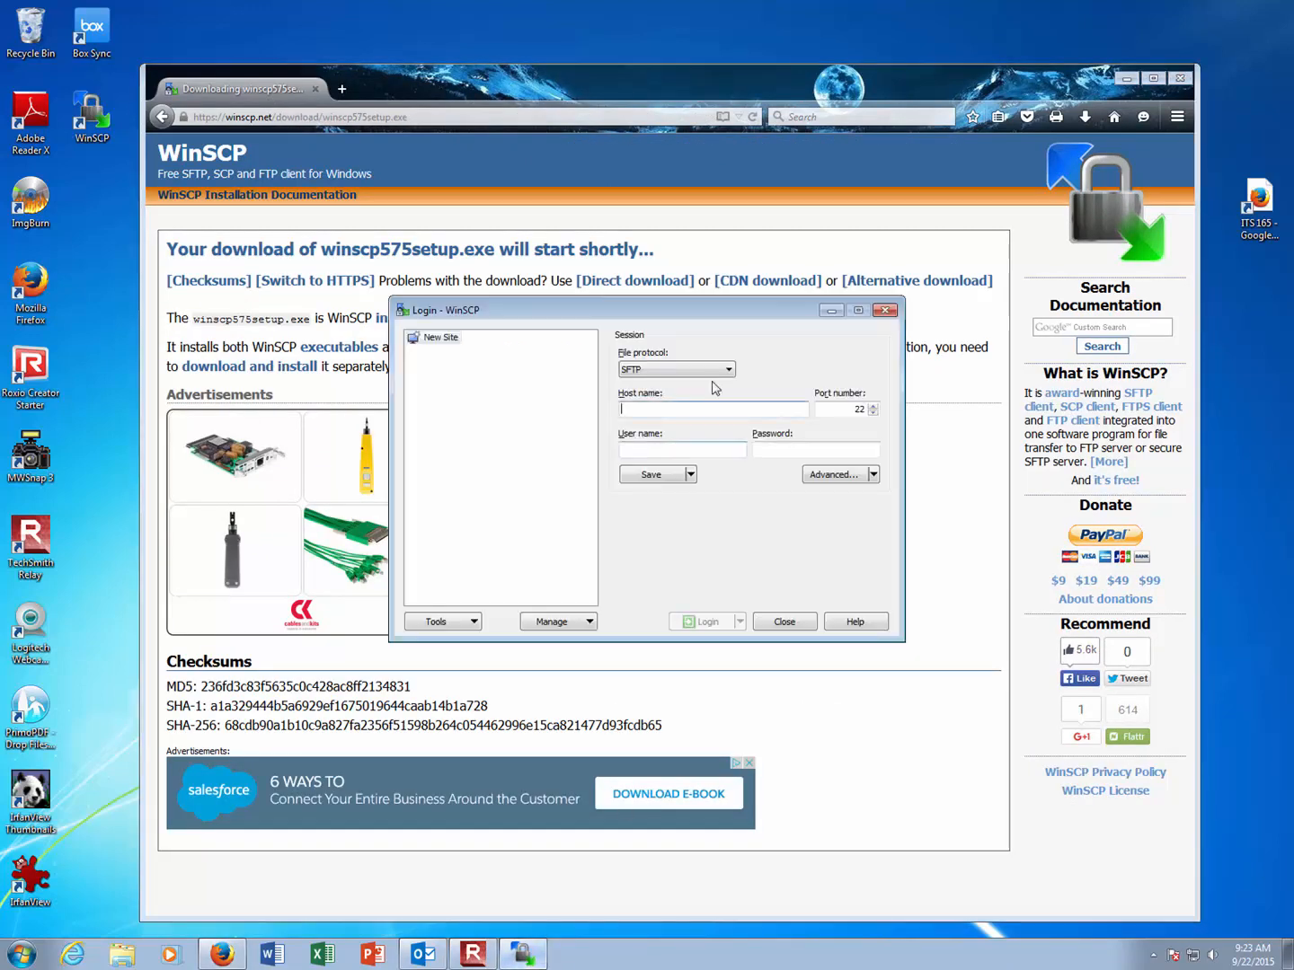
pyautogui.moveTo(736, 307); pyautogui.dragTo(737, 318)
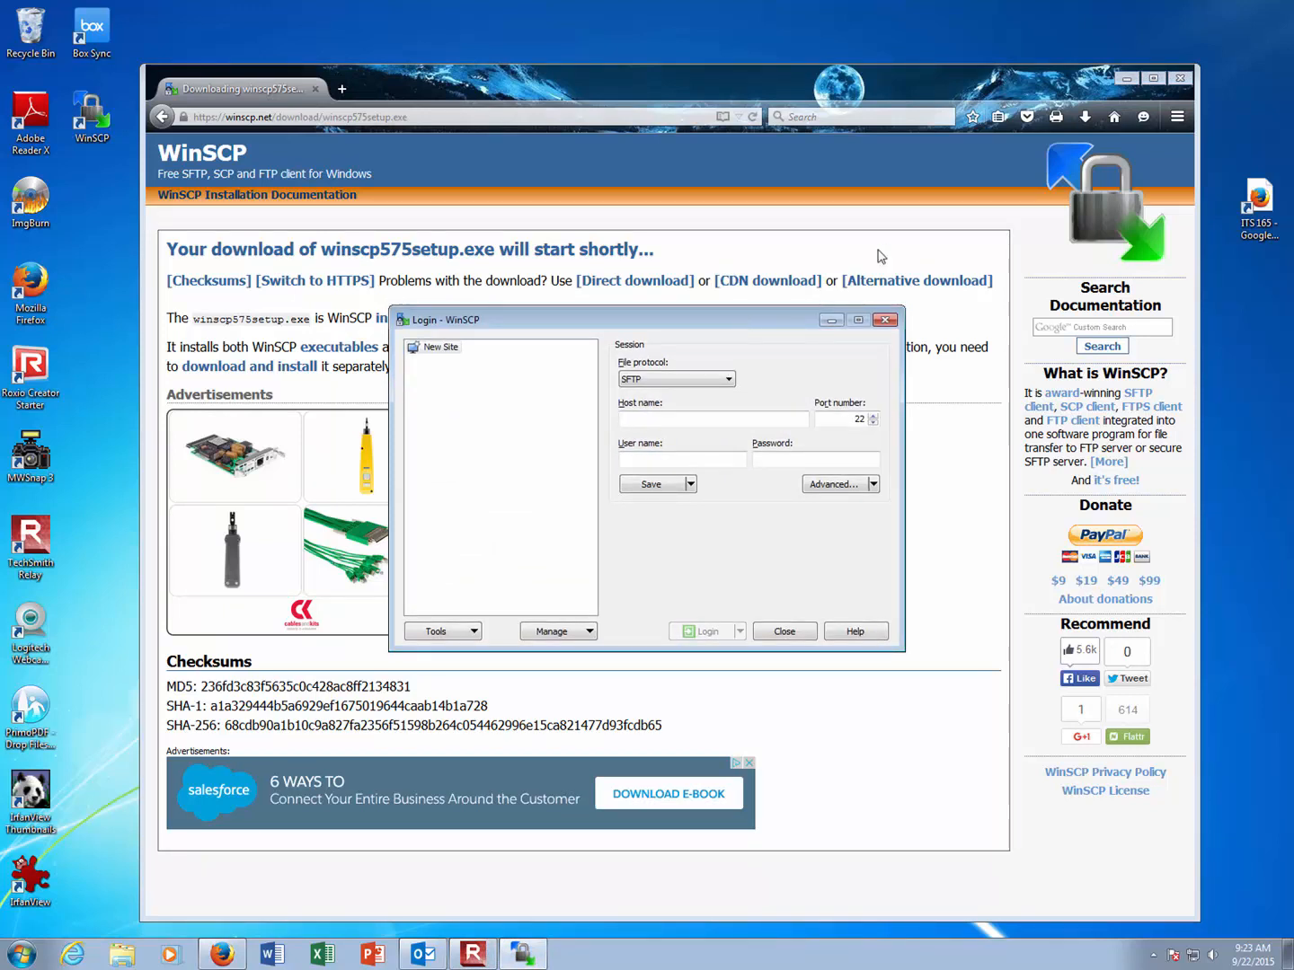
pyautogui.click(1126, 78)
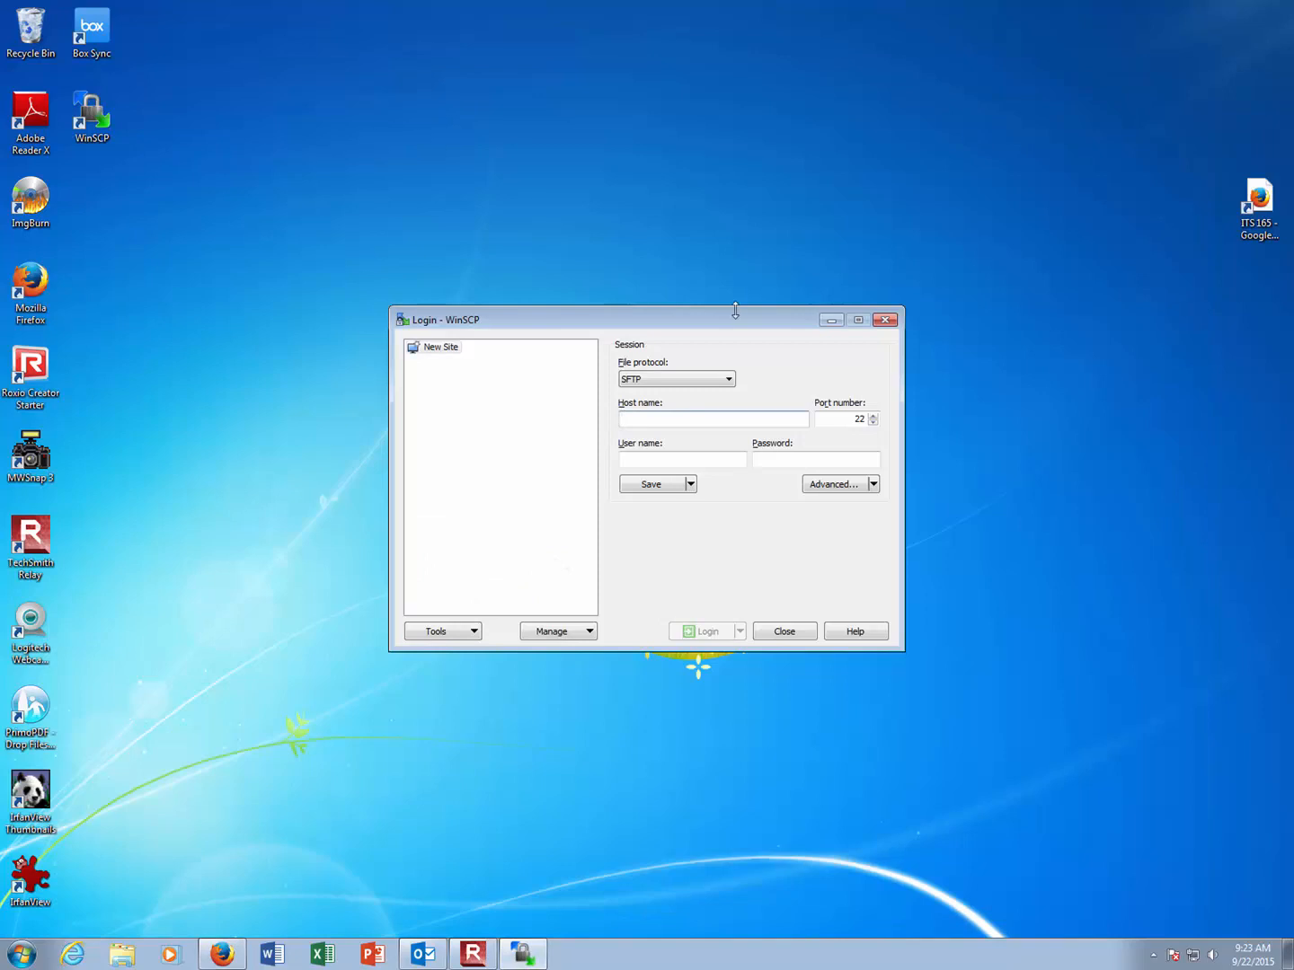
pyautogui.moveTo(719, 324); pyautogui.dragTo(707, 262)
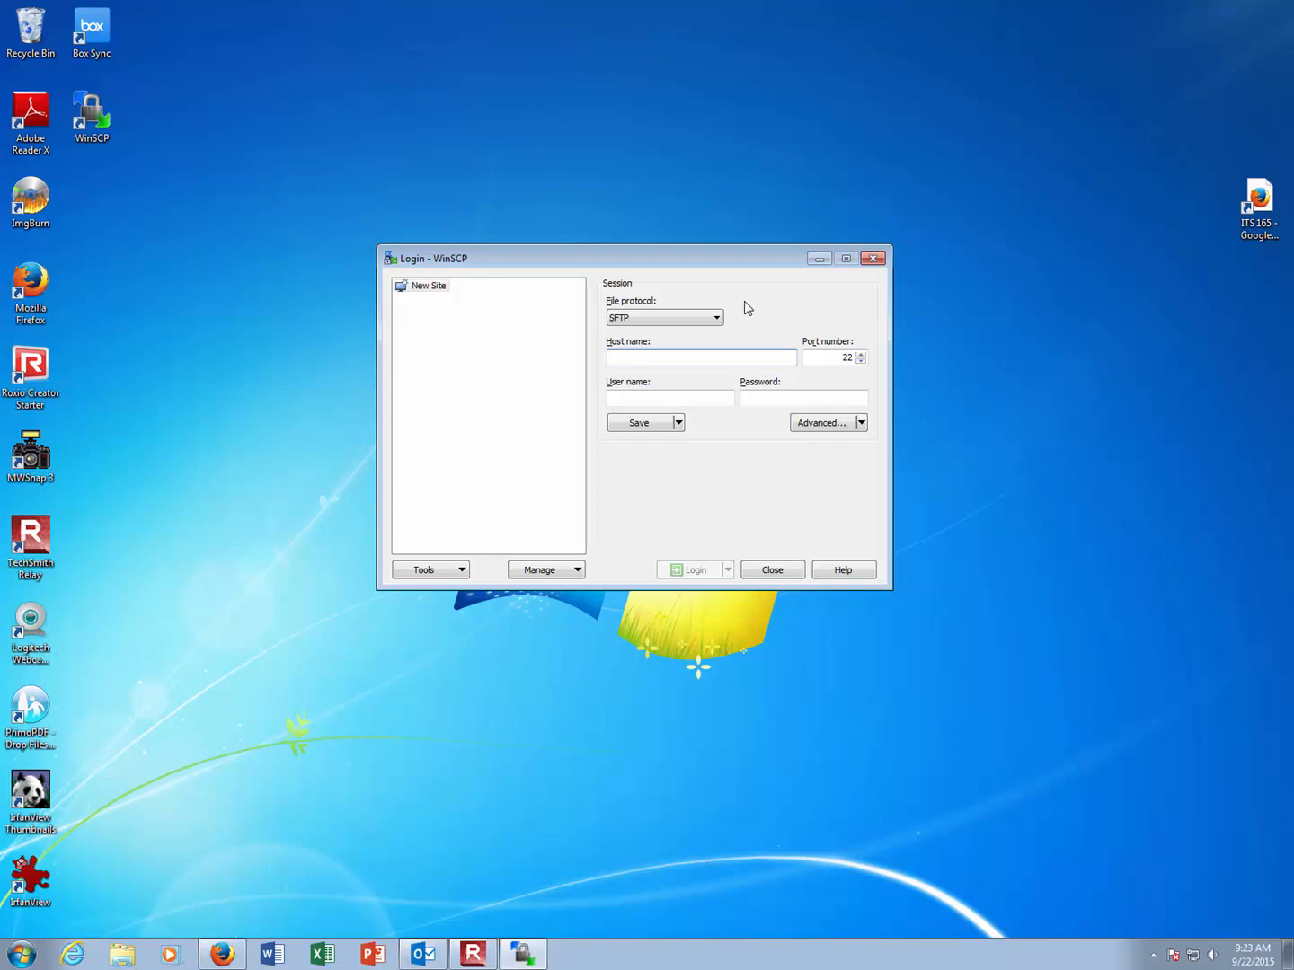
# Step: Set the session's file protocol to SFTP and enter the account's csci105.com host name
pyautogui.click(717, 319)
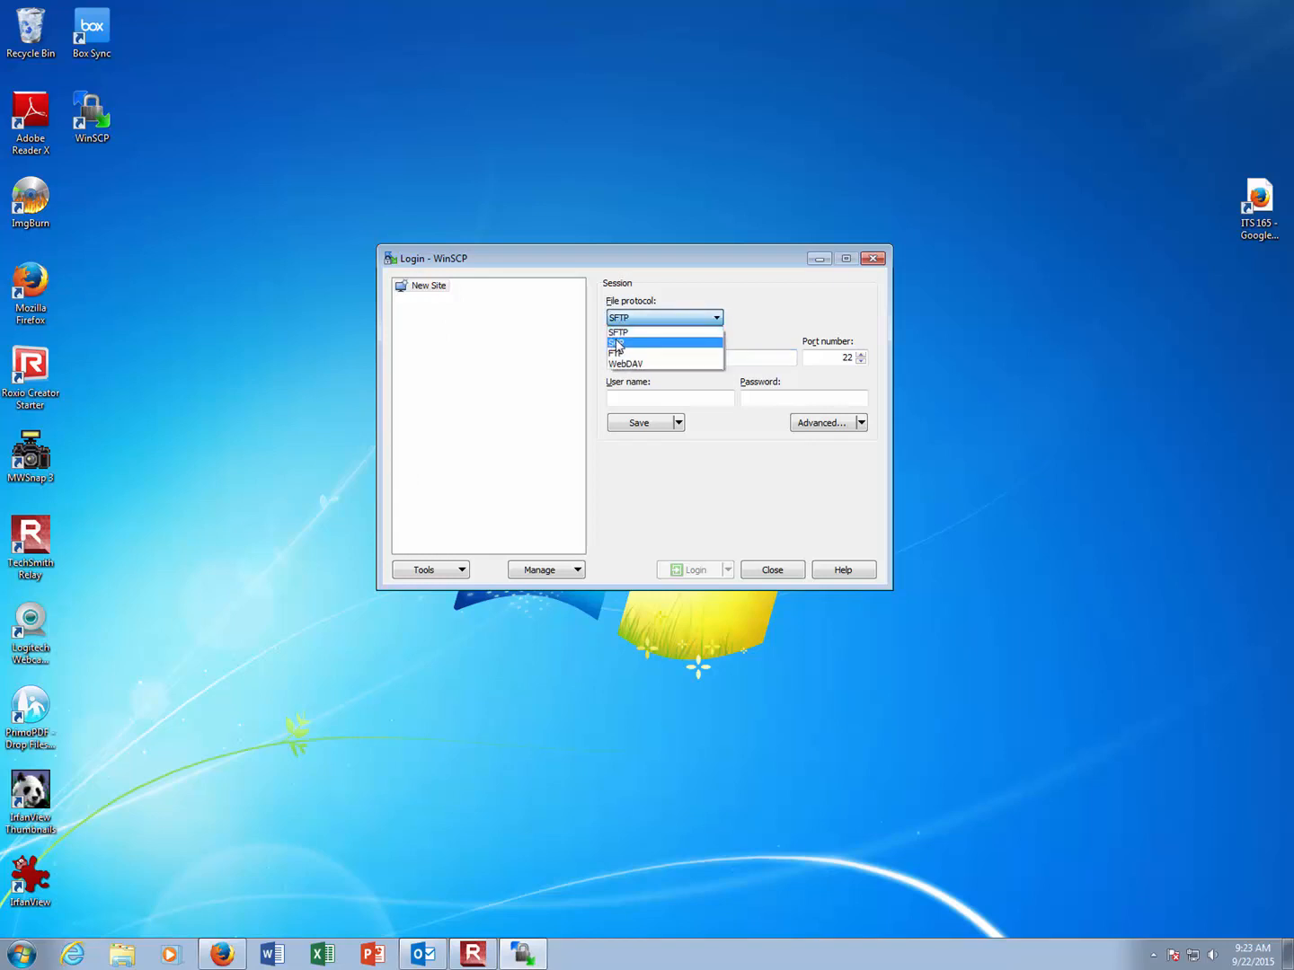
pyautogui.click(637, 333)
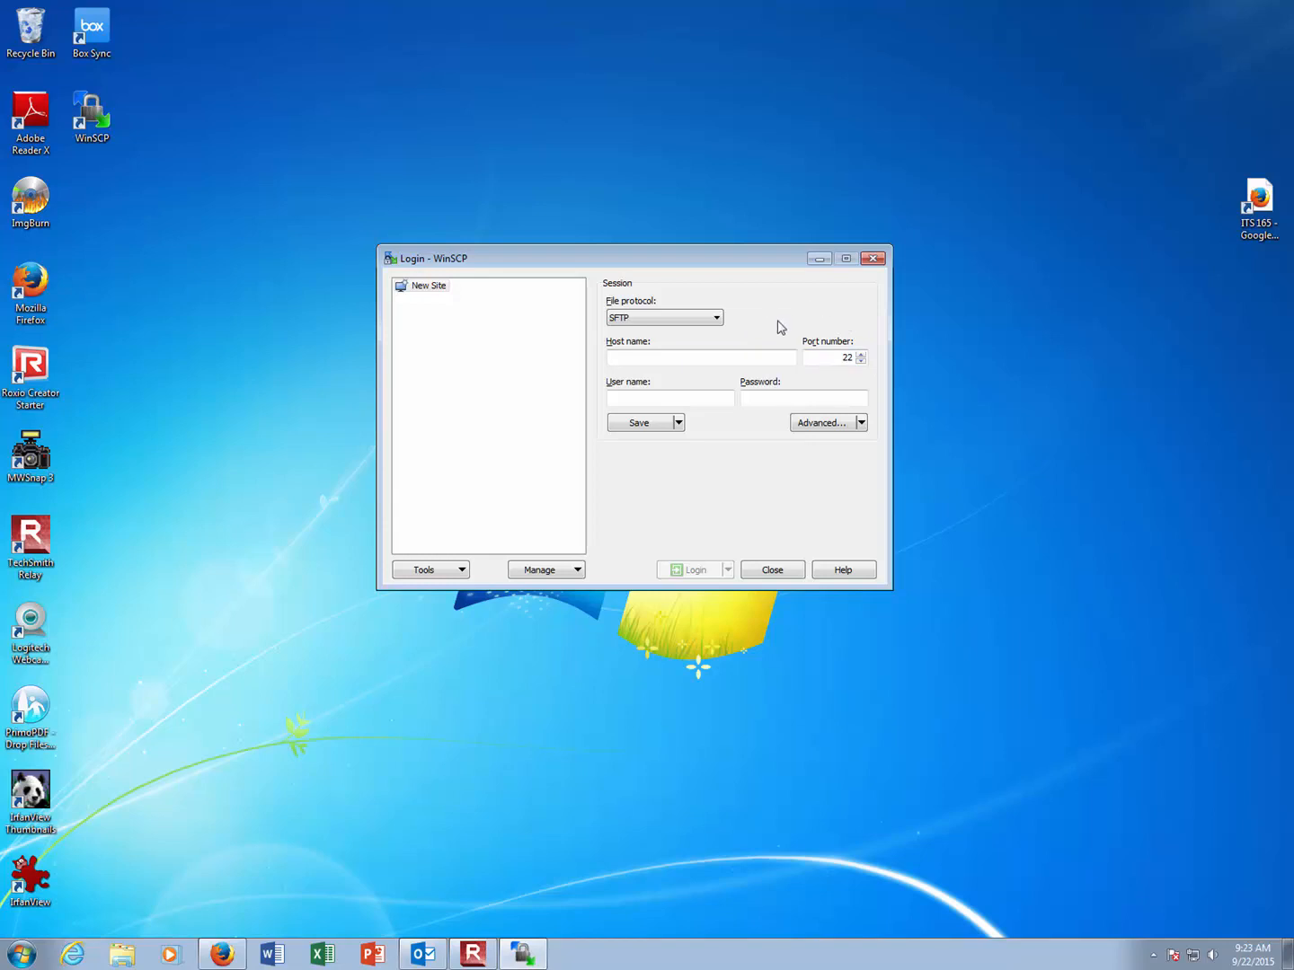
pyautogui.click(625, 359)
pyautogui.write('mg')
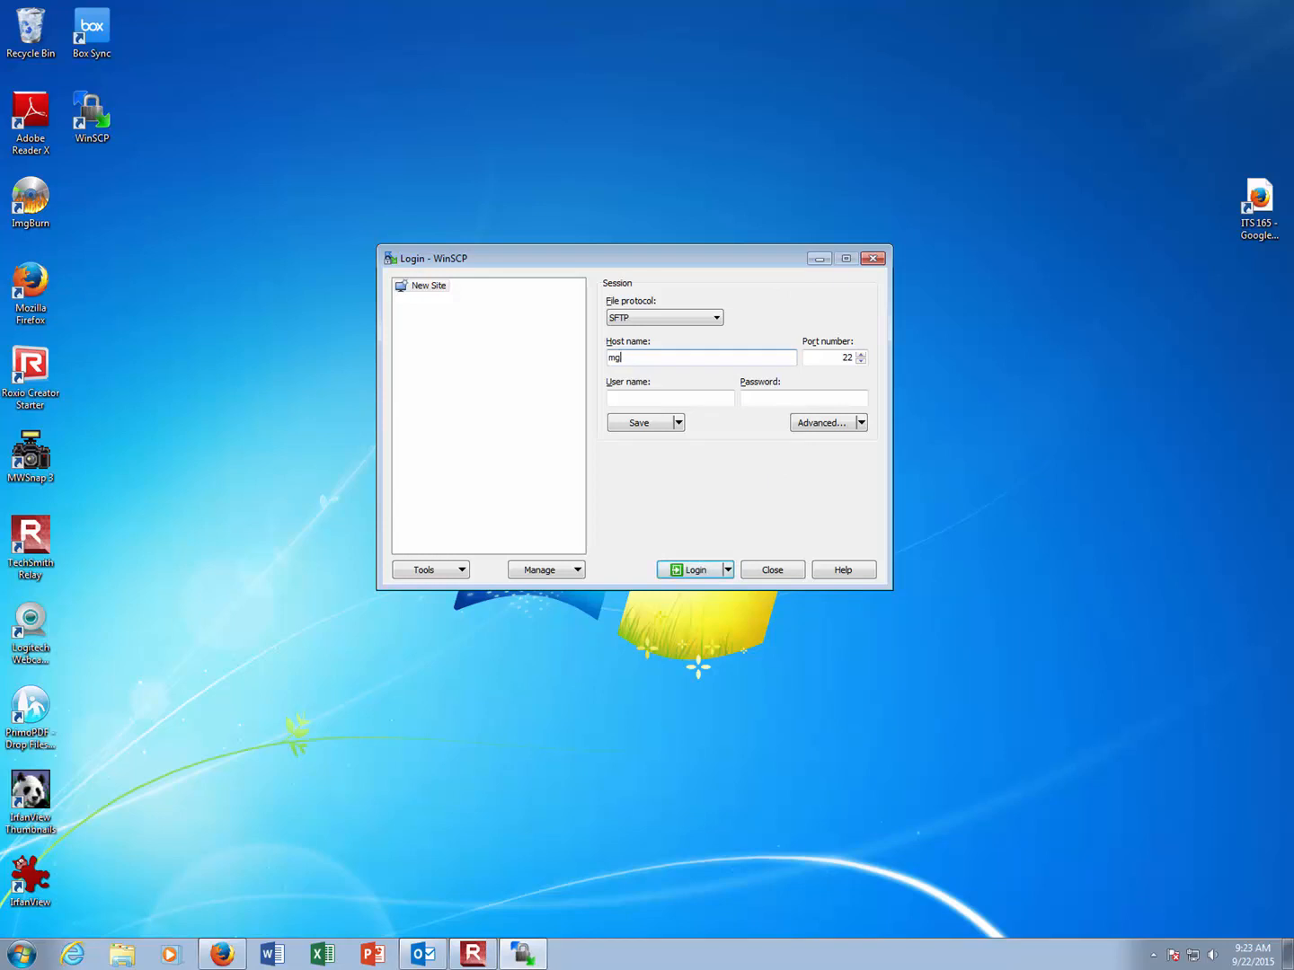
pyautogui.write('252068e')
pyautogui.write('.csci105.com')
# Step: Enter the account's user name and save the session as a site under the suggested name
pyautogui.click(620, 397)
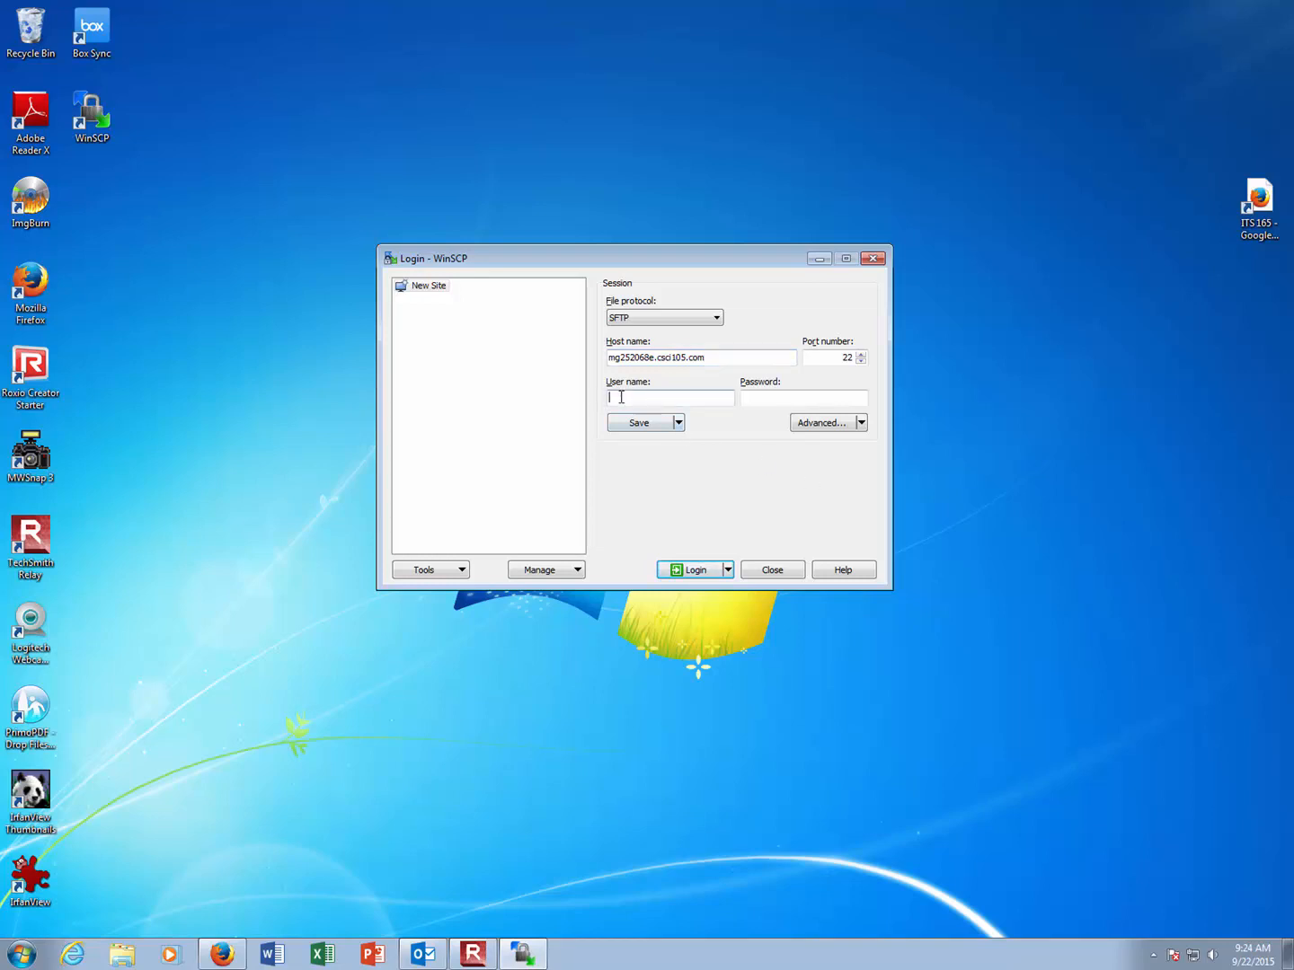
pyautogui.write('mg252068e')
pyautogui.click(639, 422)
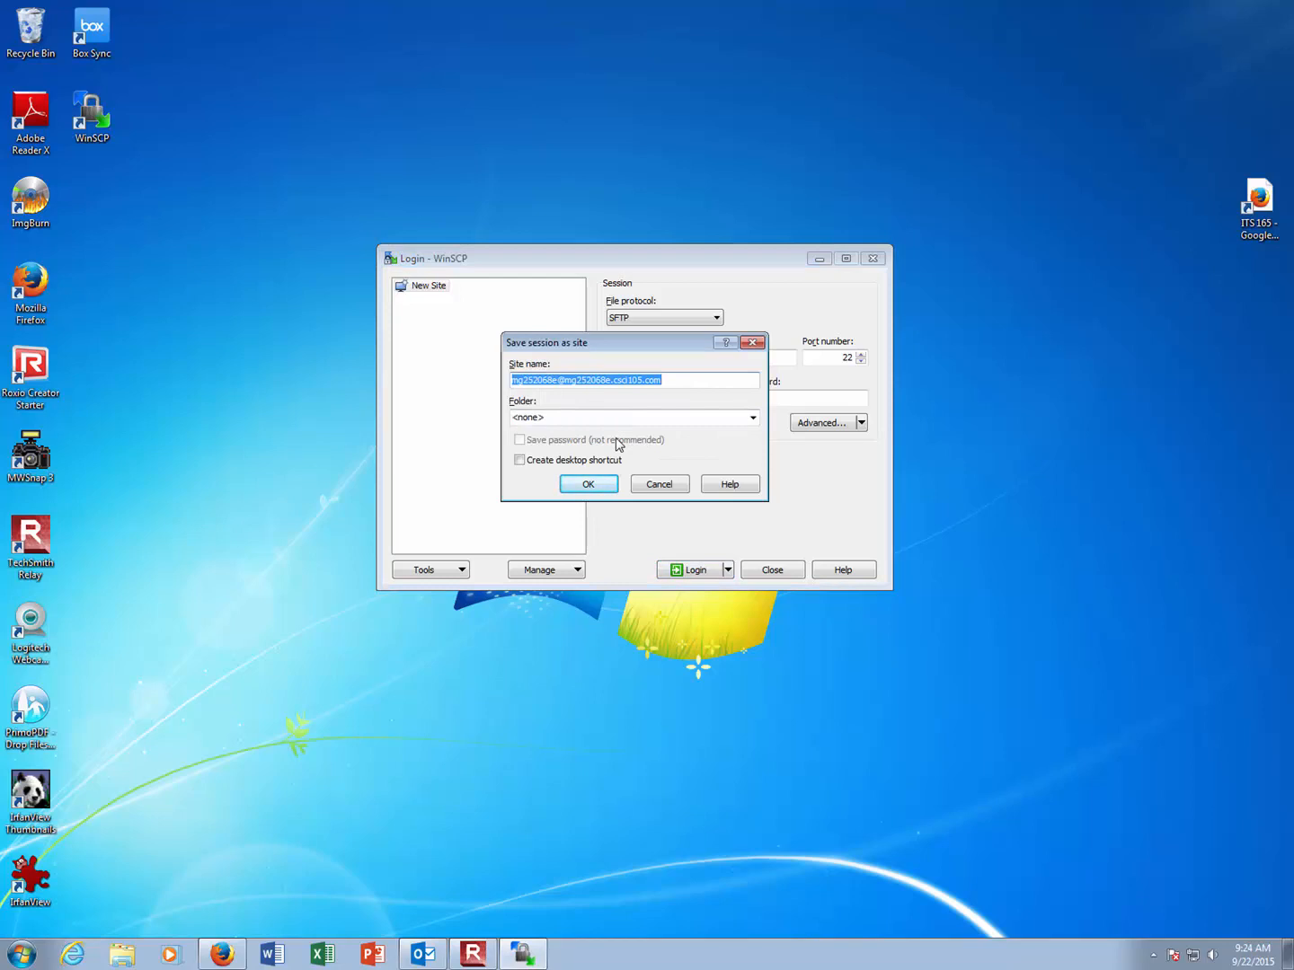
pyautogui.click(602, 486)
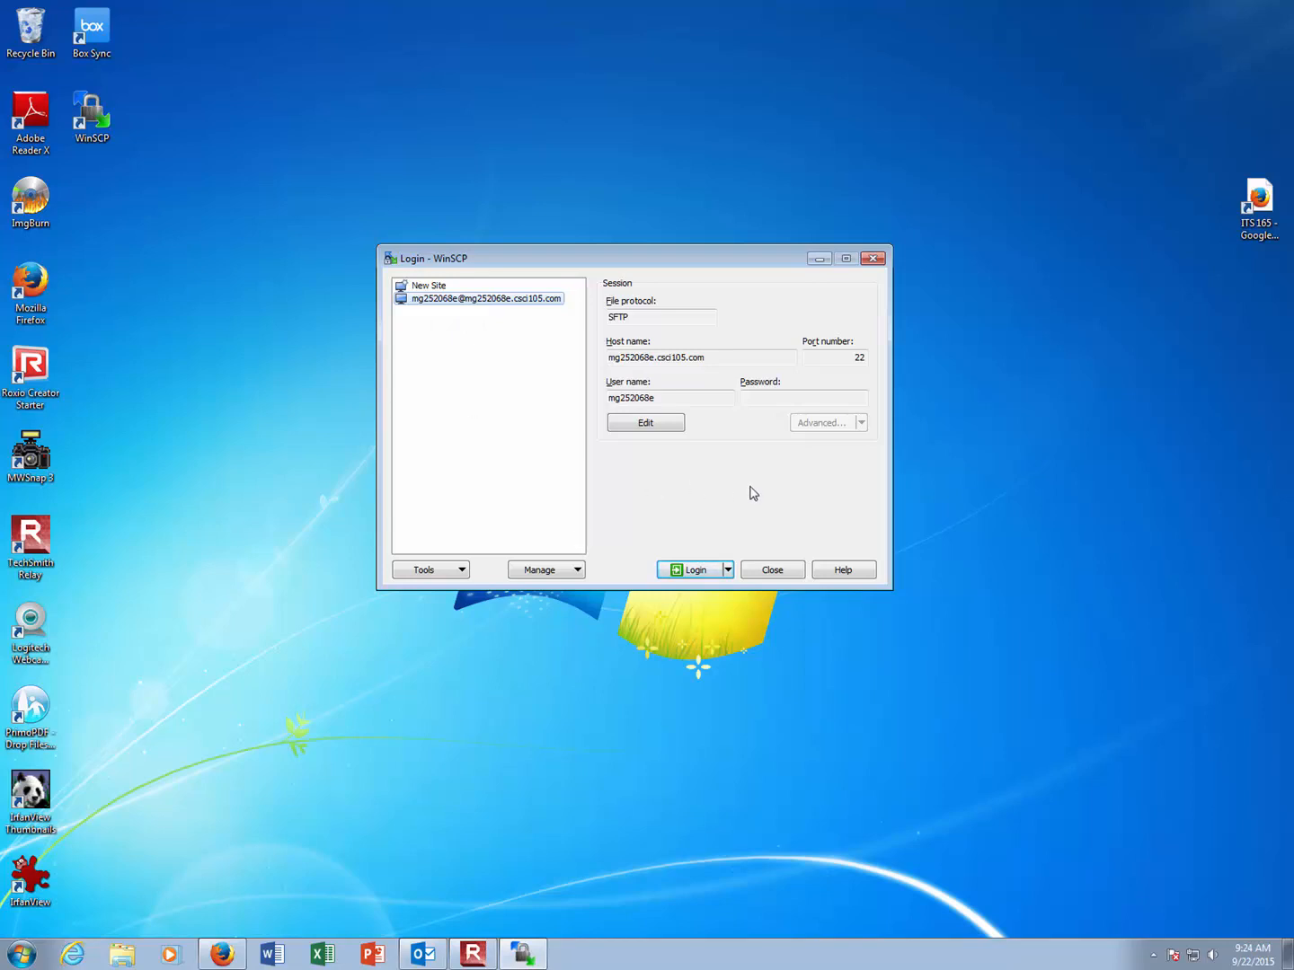
# Step: Log in to the saved site, accept the server's host key and enter the account password
pyautogui.click(702, 572)
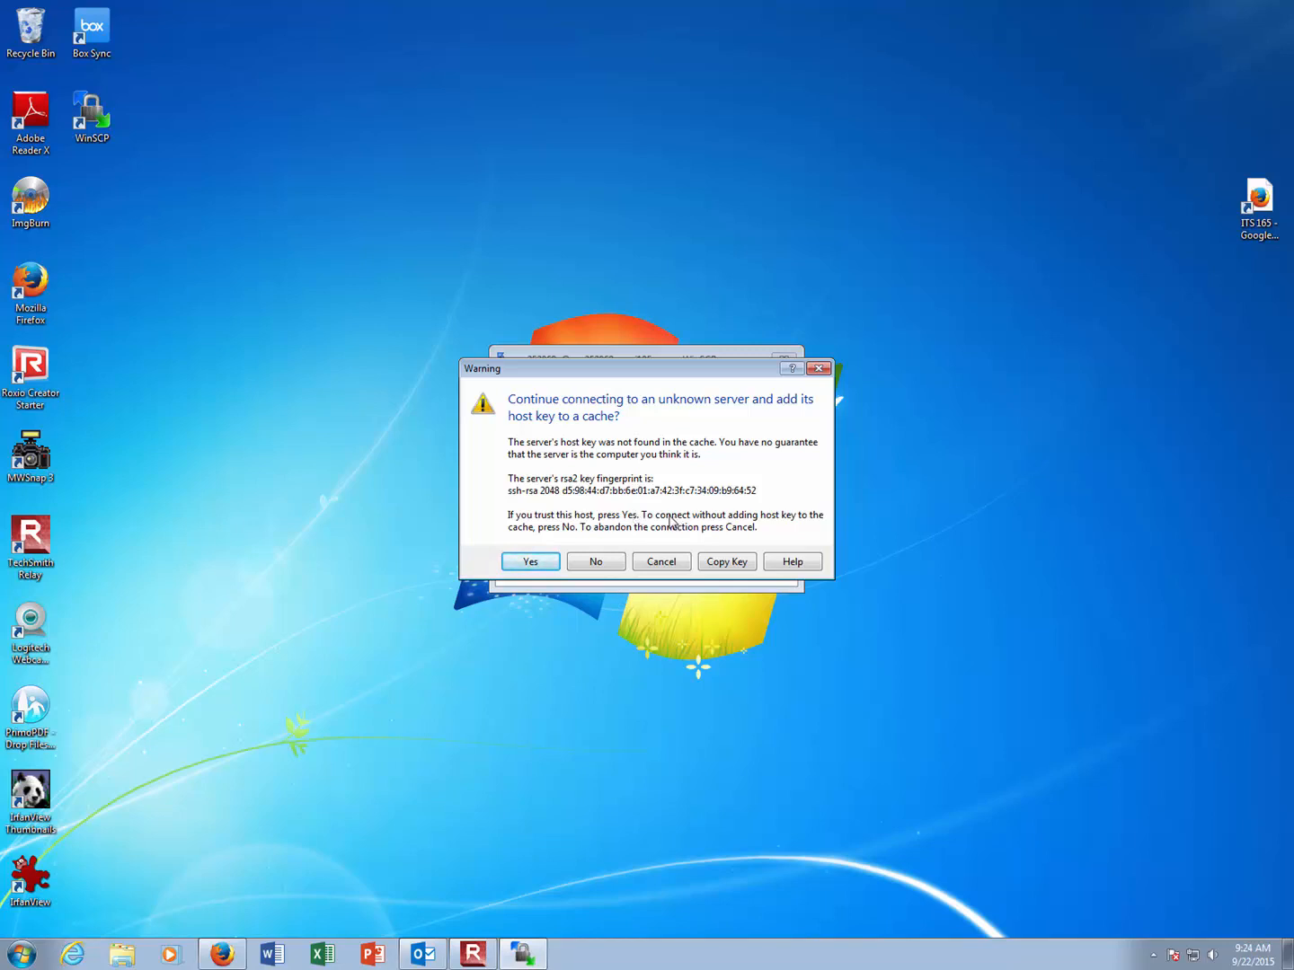
pyautogui.click(524, 564)
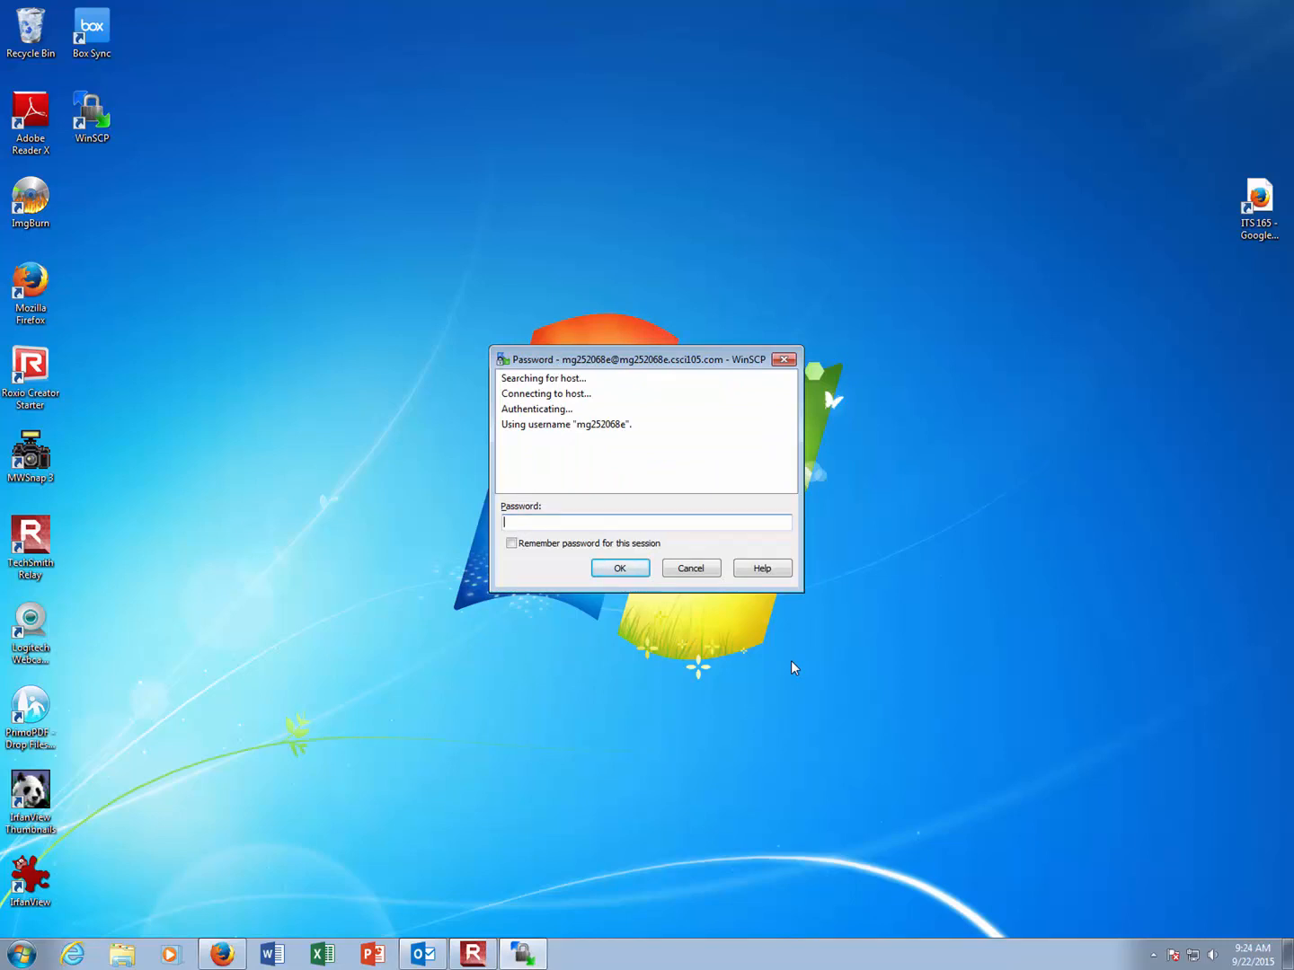
pyautogui.write('********')
pyautogui.press('Return')
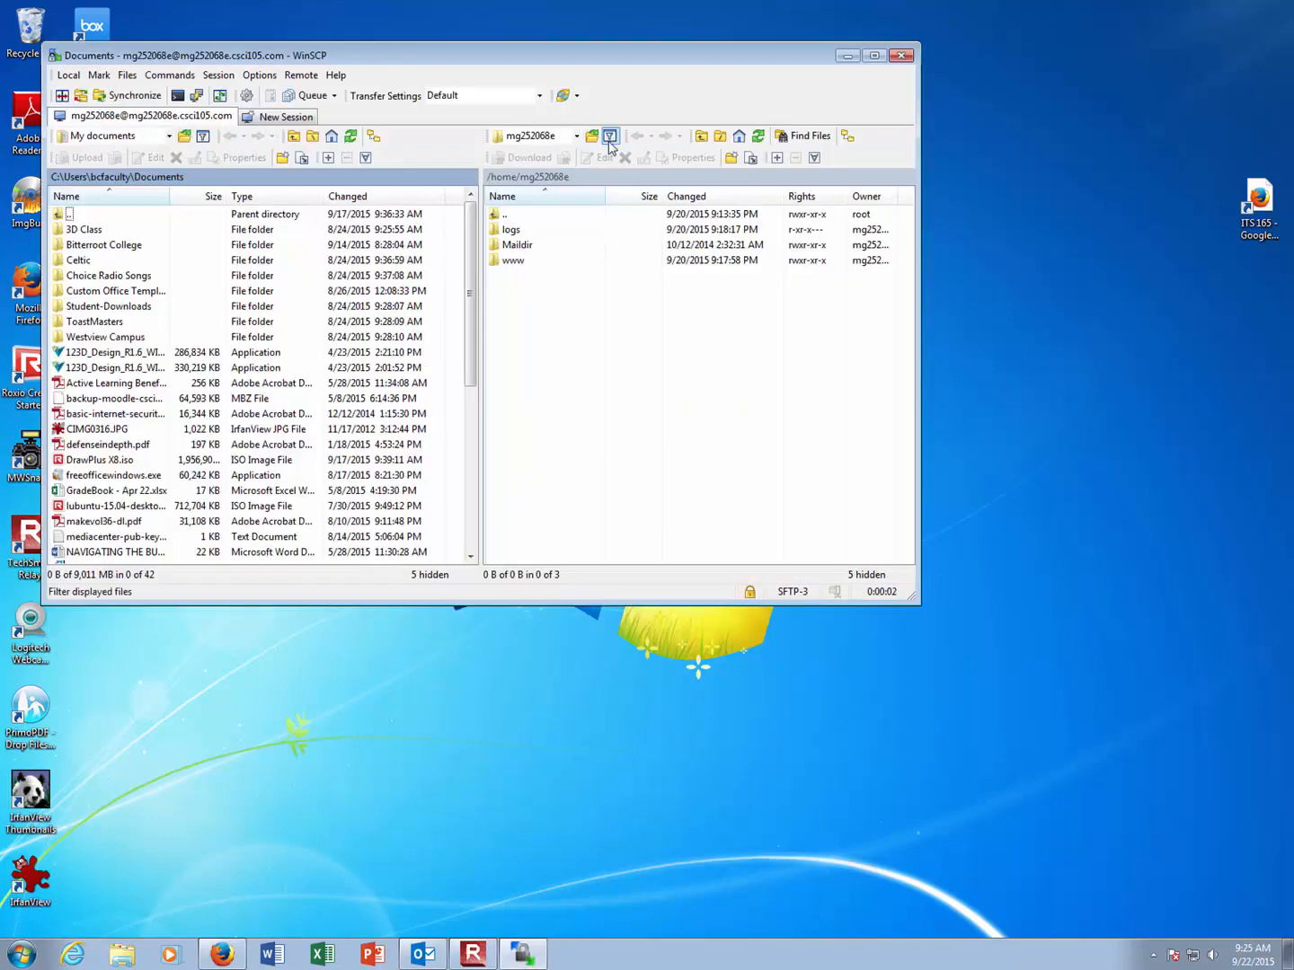
# Step: Open the local folder Bitterroot College\CSCI 105-50C-AU15 and the remote www folder
pyautogui.moveTo(566, 56); pyautogui.dragTo(697, 128)
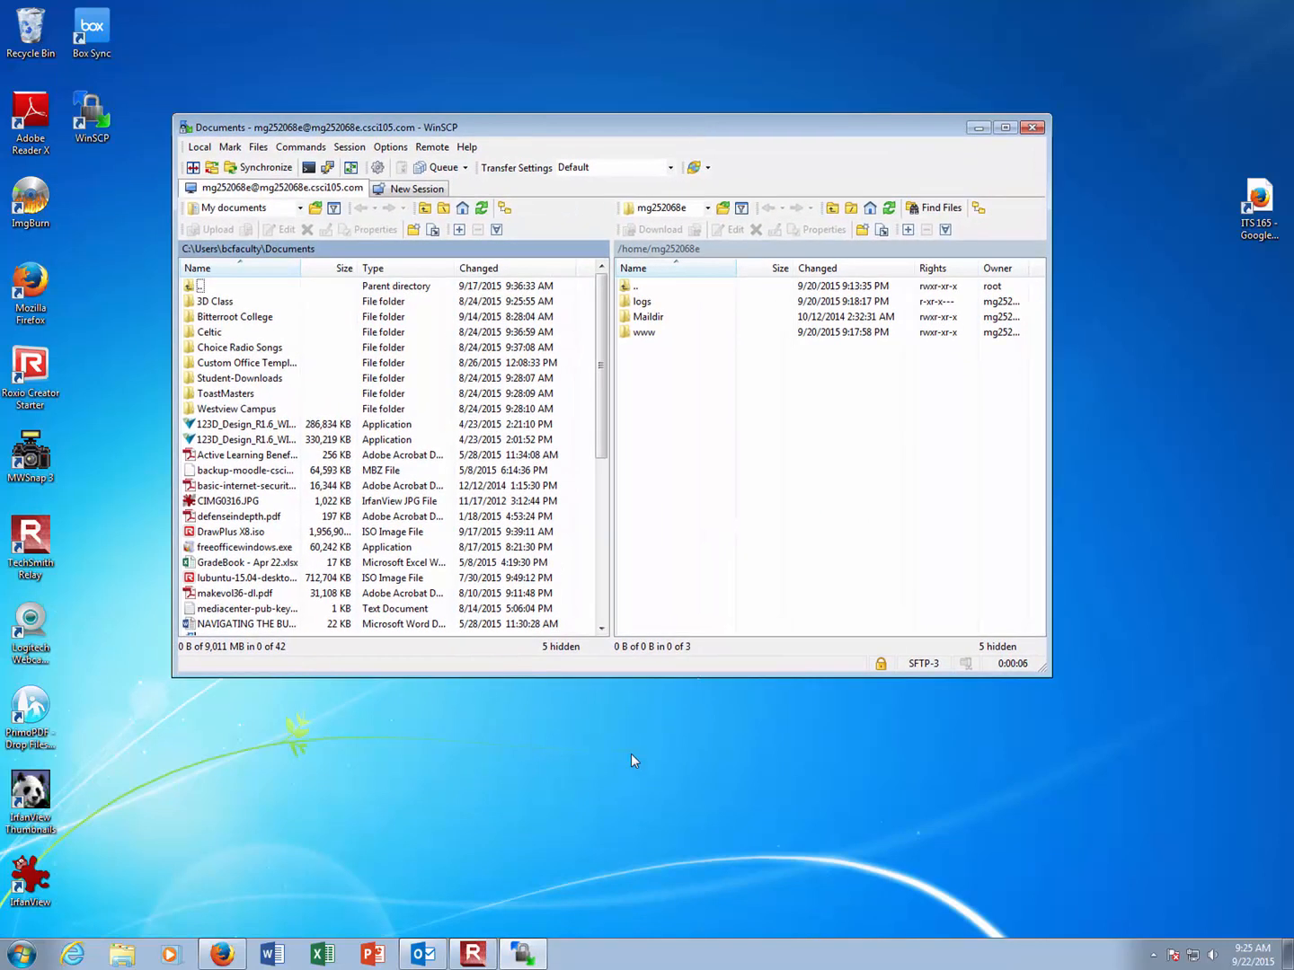
pyautogui.doubleClick(186, 316)
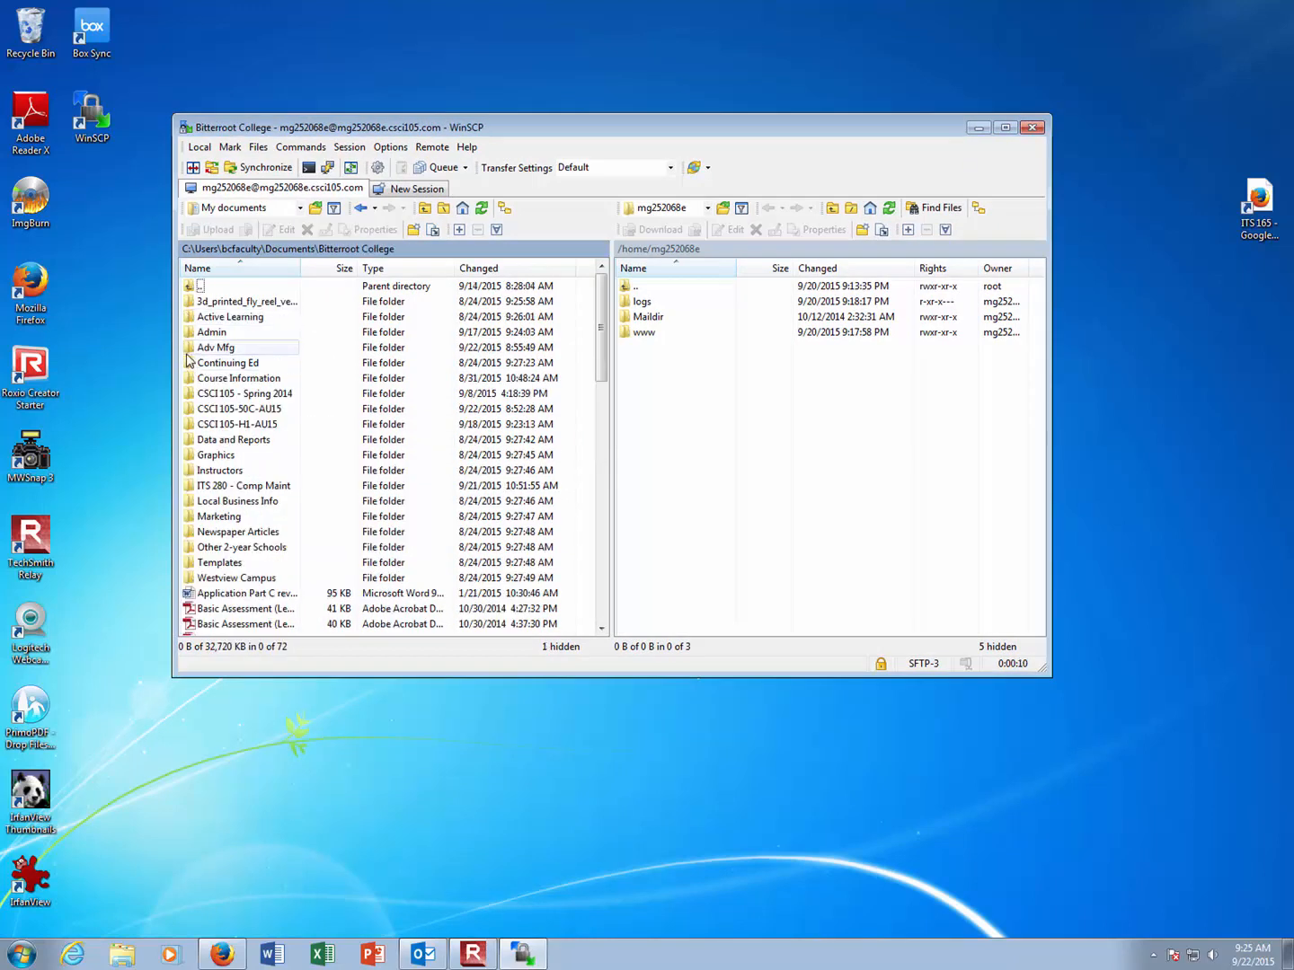
pyautogui.click(186, 412)
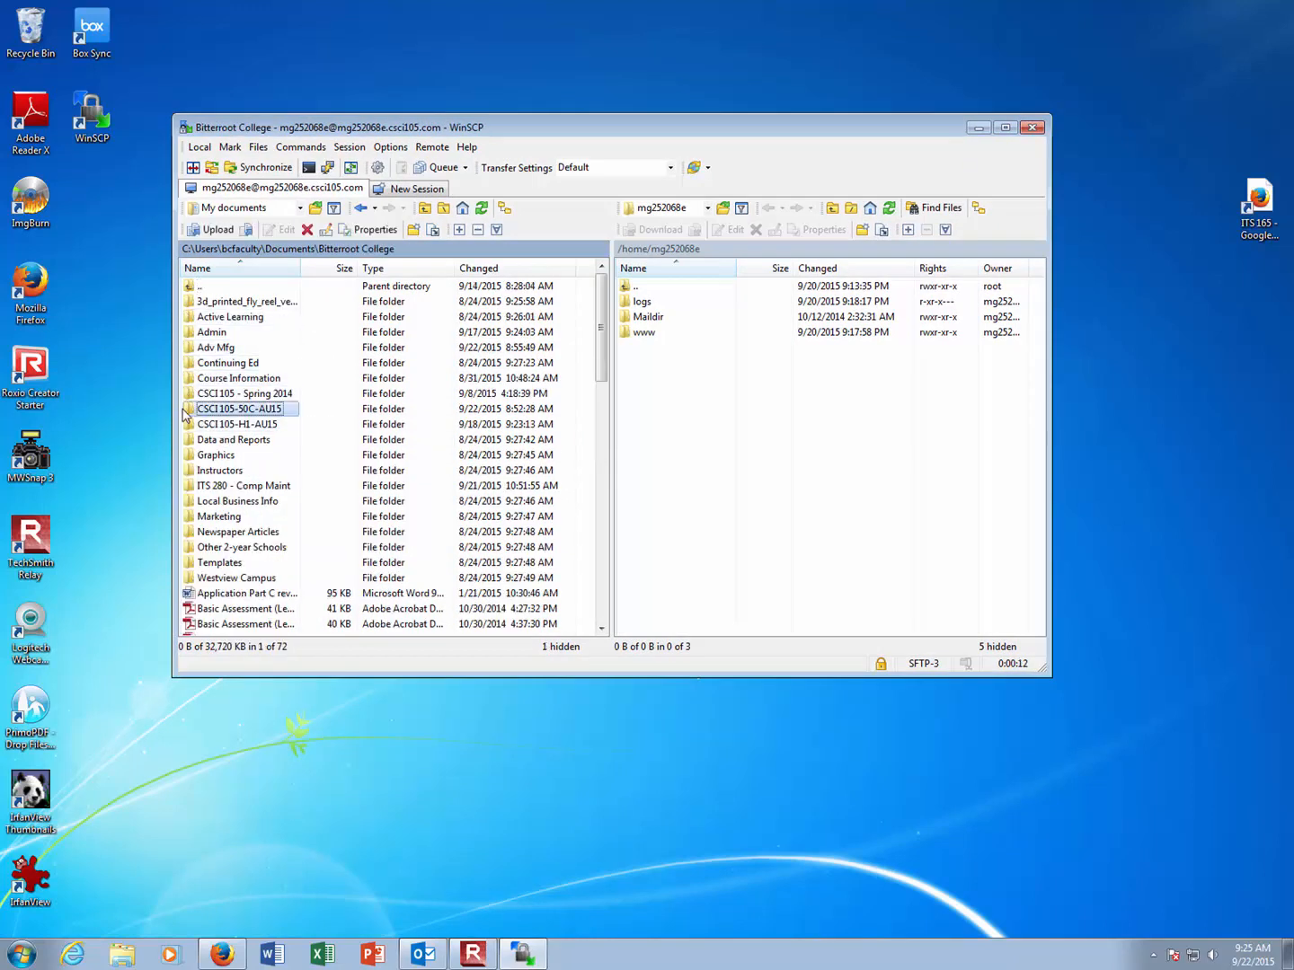
pyautogui.doubleClick(185, 412)
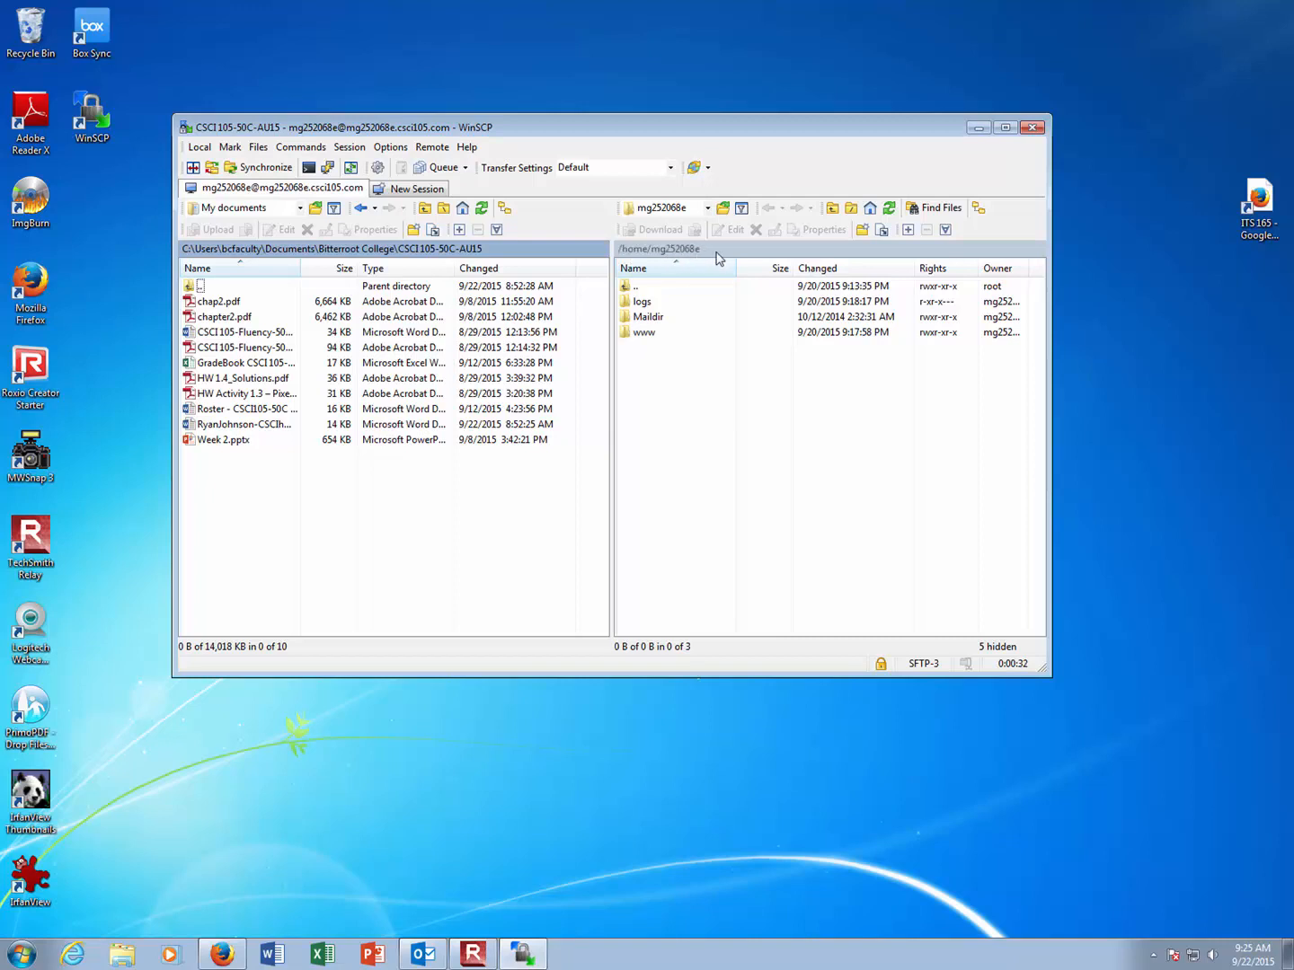
pyautogui.doubleClick(626, 333)
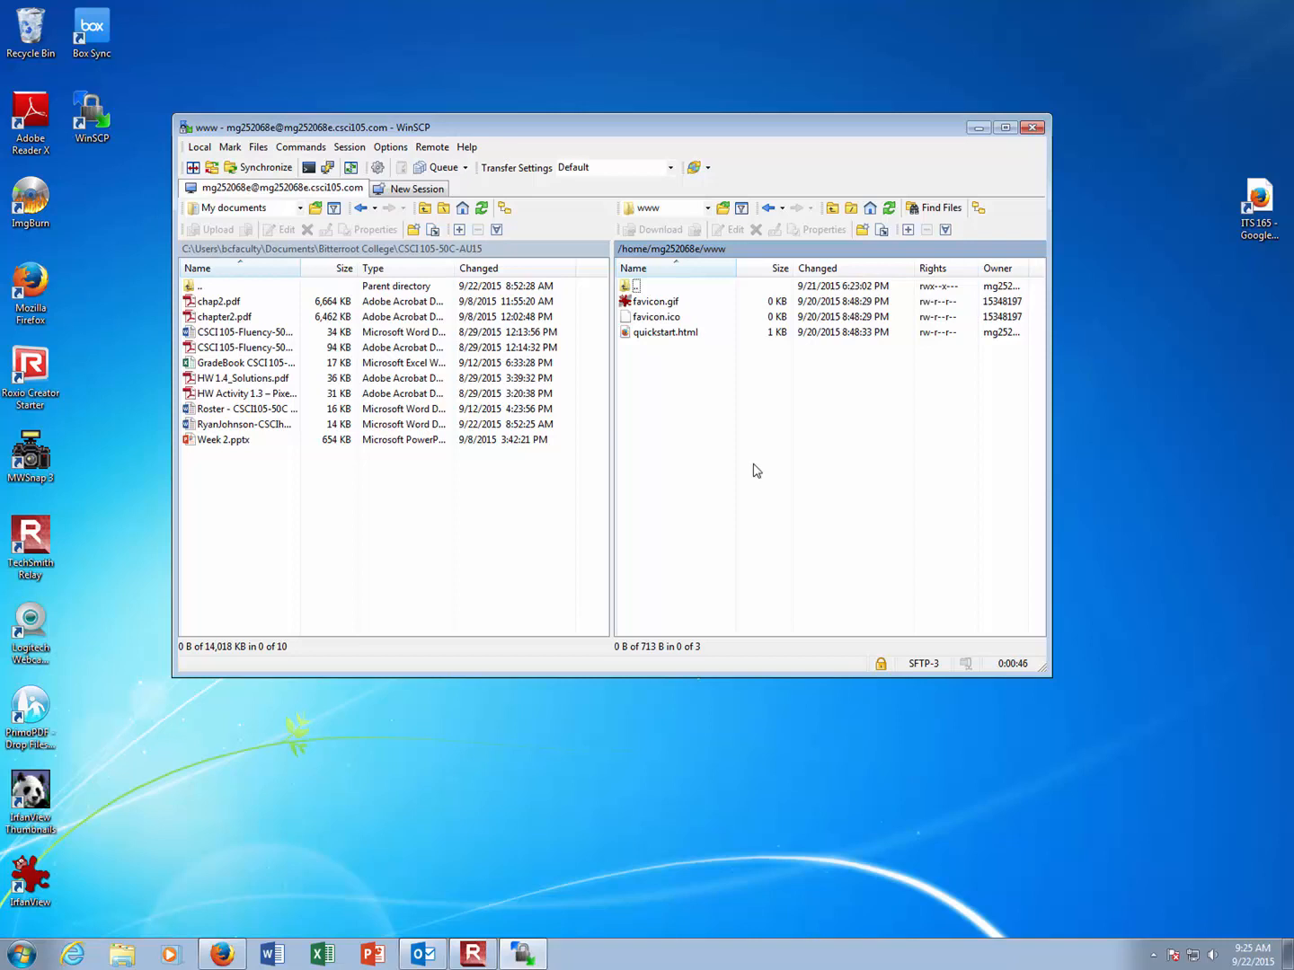
pyautogui.click(204, 287)
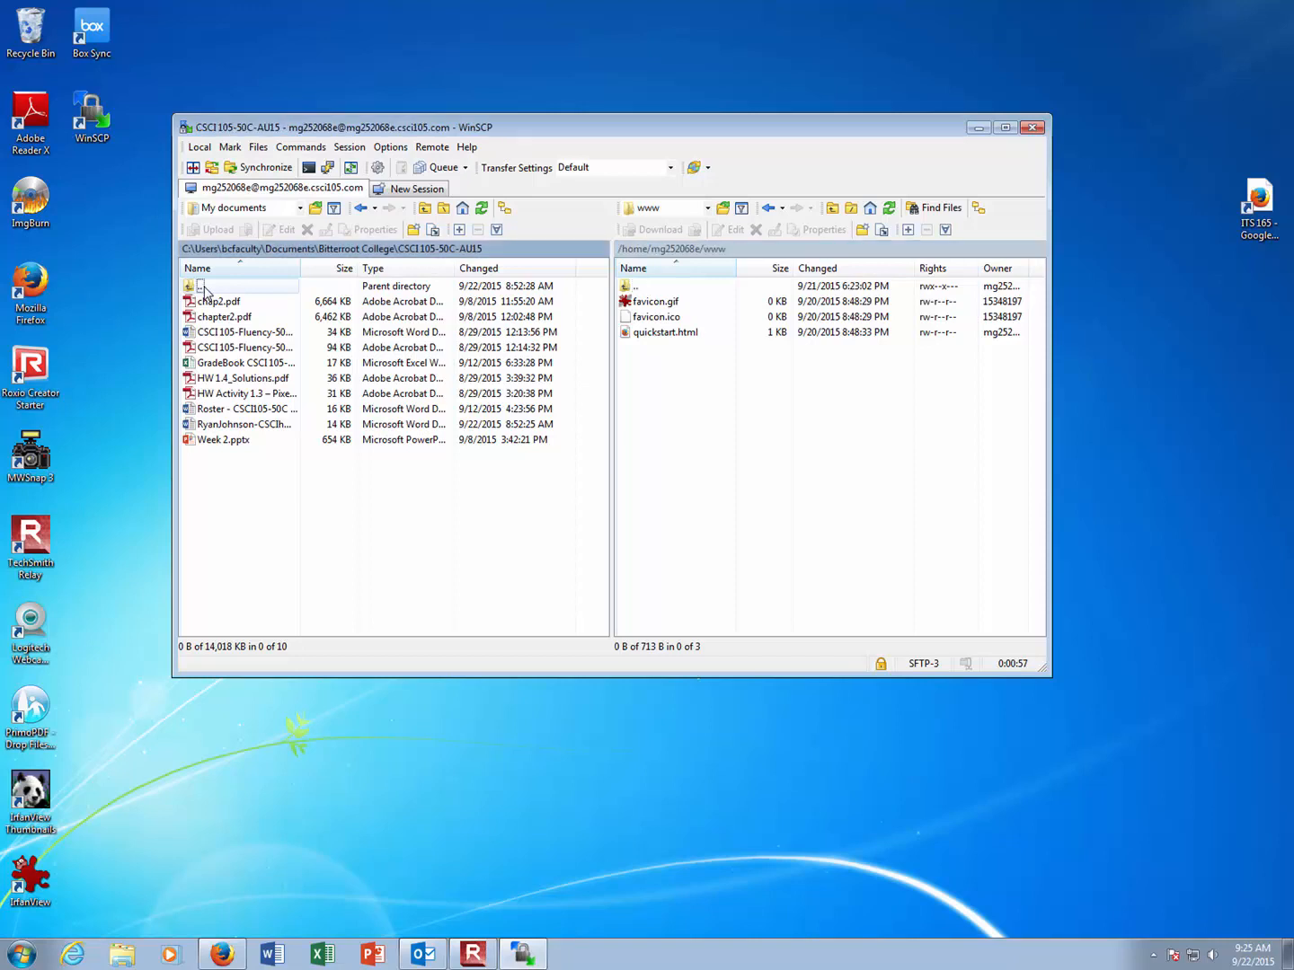
# Step: Create a local folder named www inside CSCI 105-50C-AU15 and open it
pyautogui.click(412, 231)
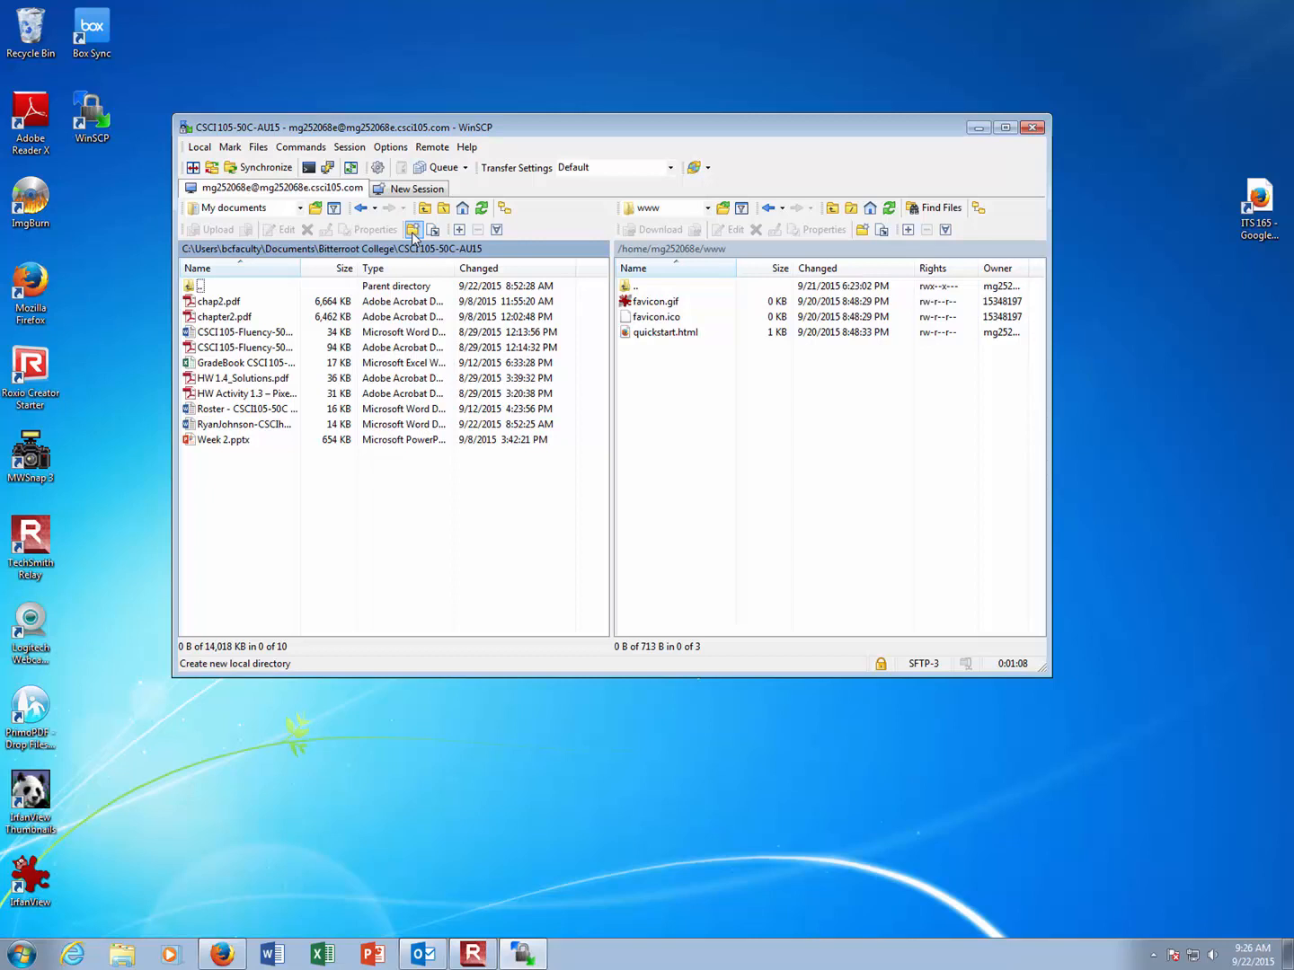
pyautogui.click(413, 230)
pyautogui.write('www')
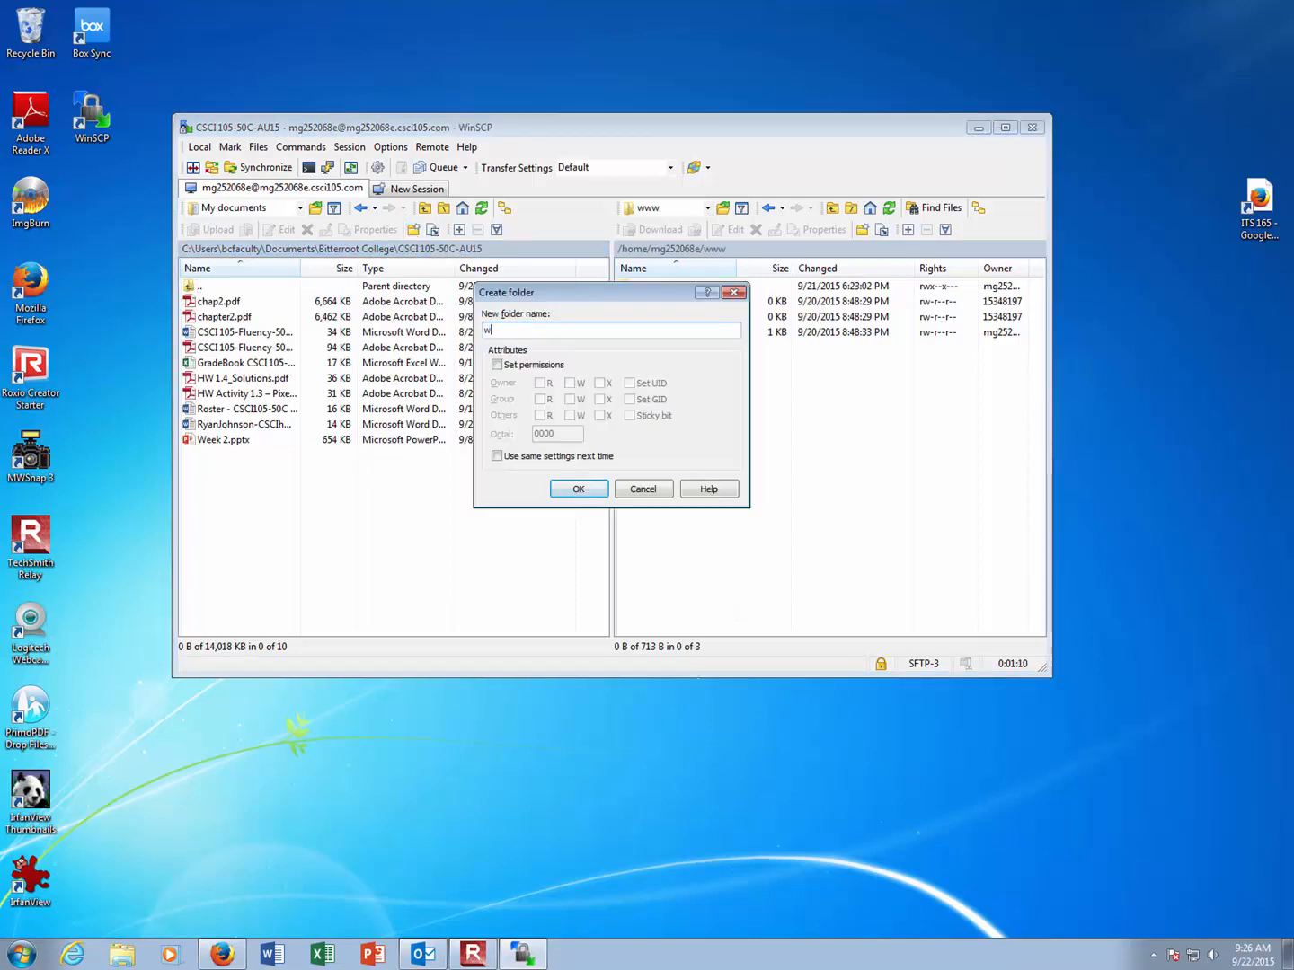
pyautogui.press('Return')
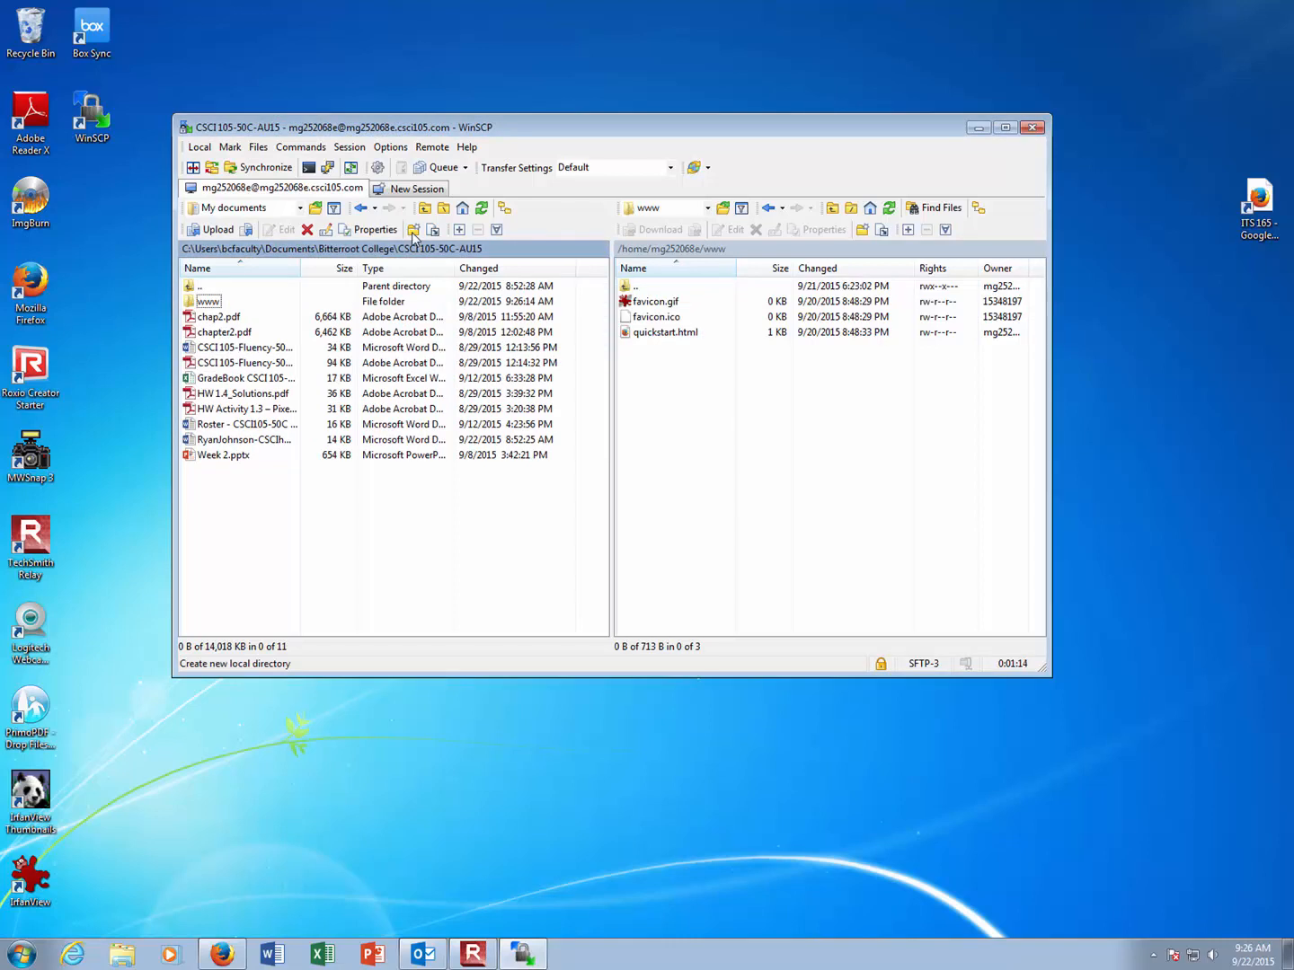
pyautogui.doubleClick(191, 303)
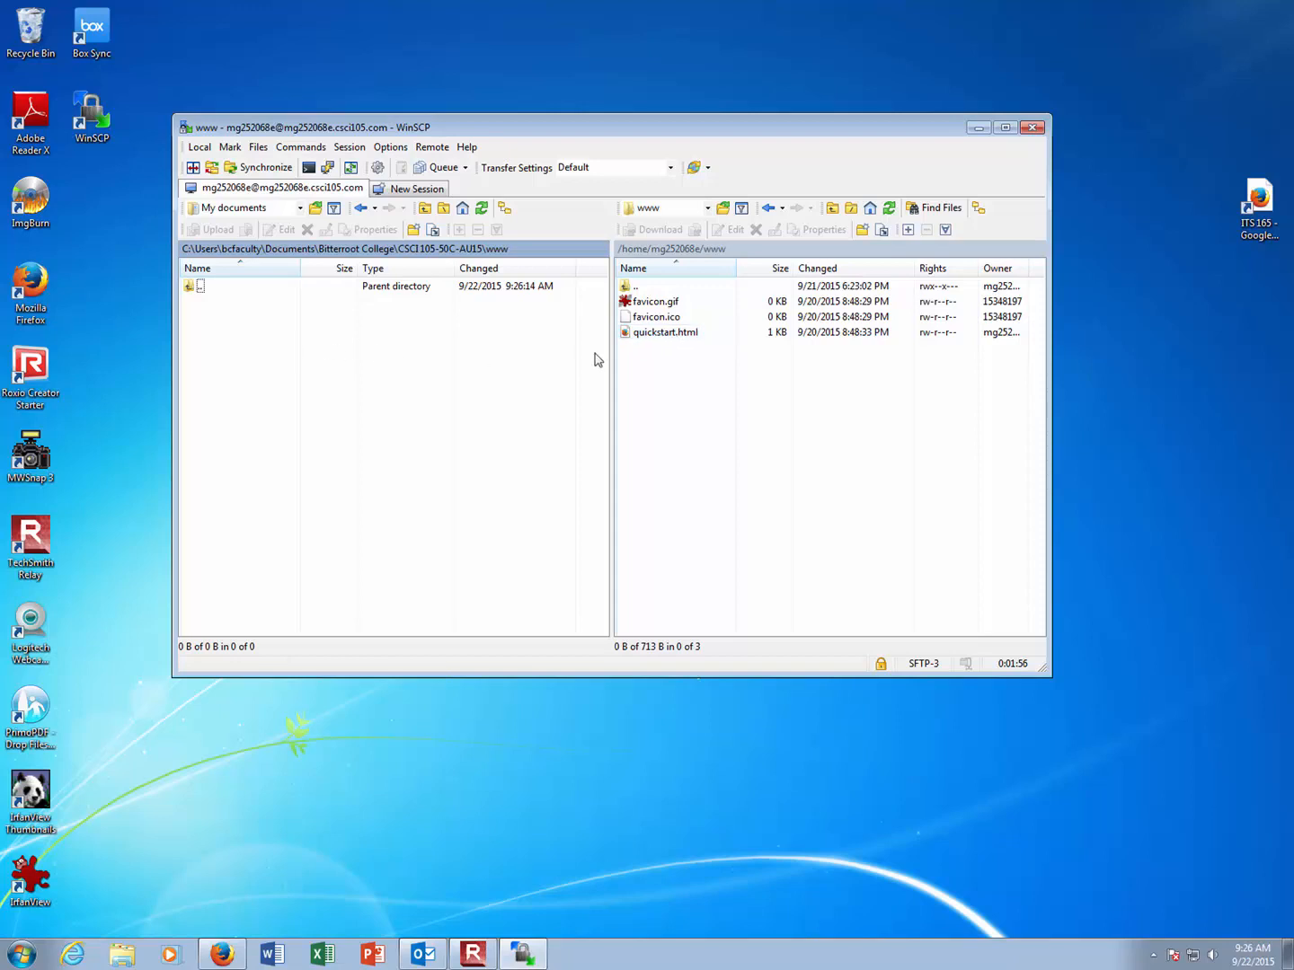
# Step: Download quickstart.html from the remote www folder to the local www folder, leaving the download dialog enabled for future transfers
pyautogui.click(665, 334)
pyautogui.moveTo(664, 335); pyautogui.dragTo(396, 344)
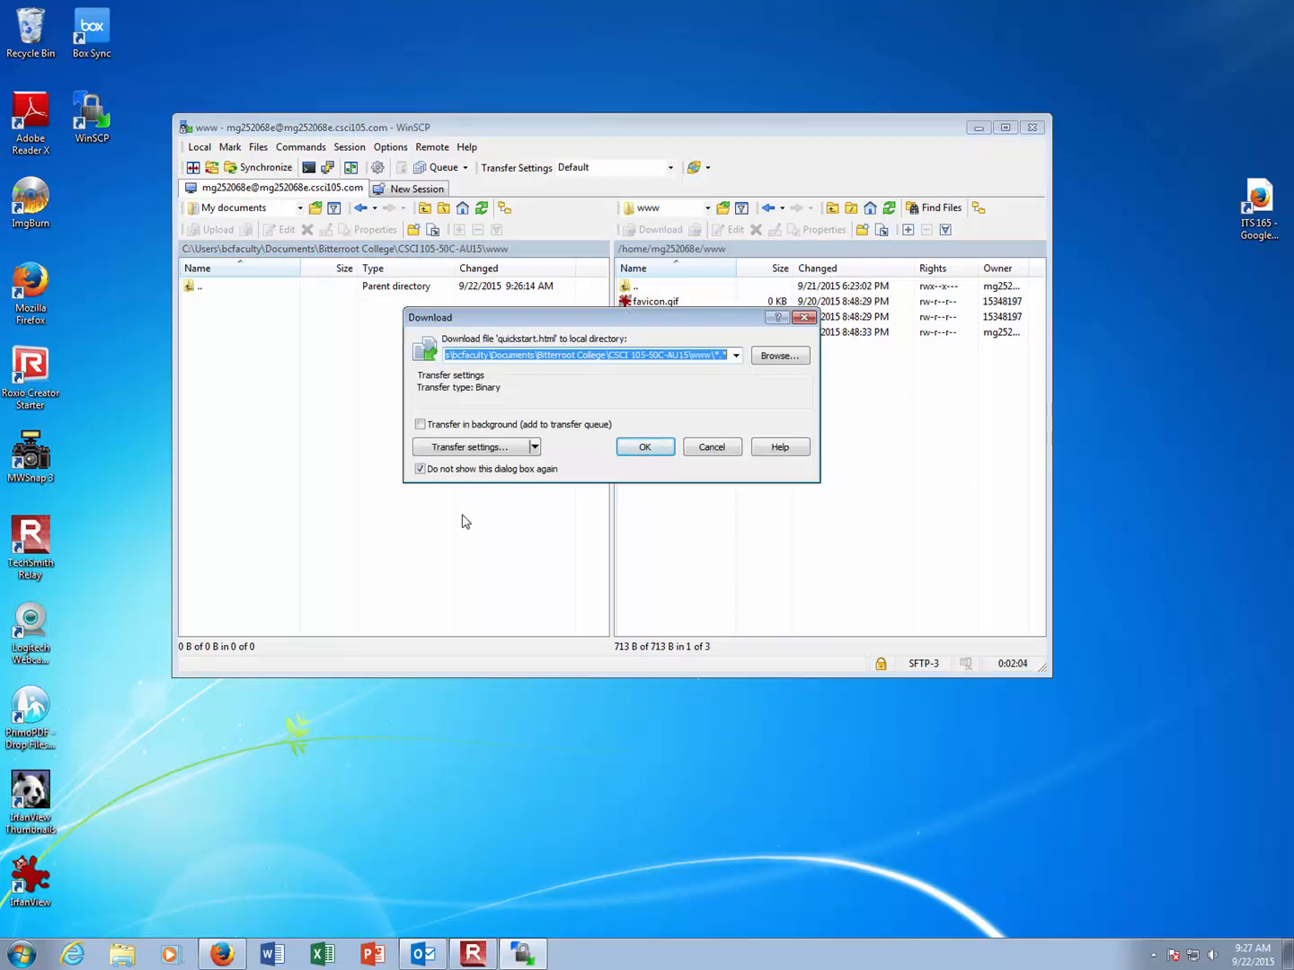
pyautogui.click(420, 469)
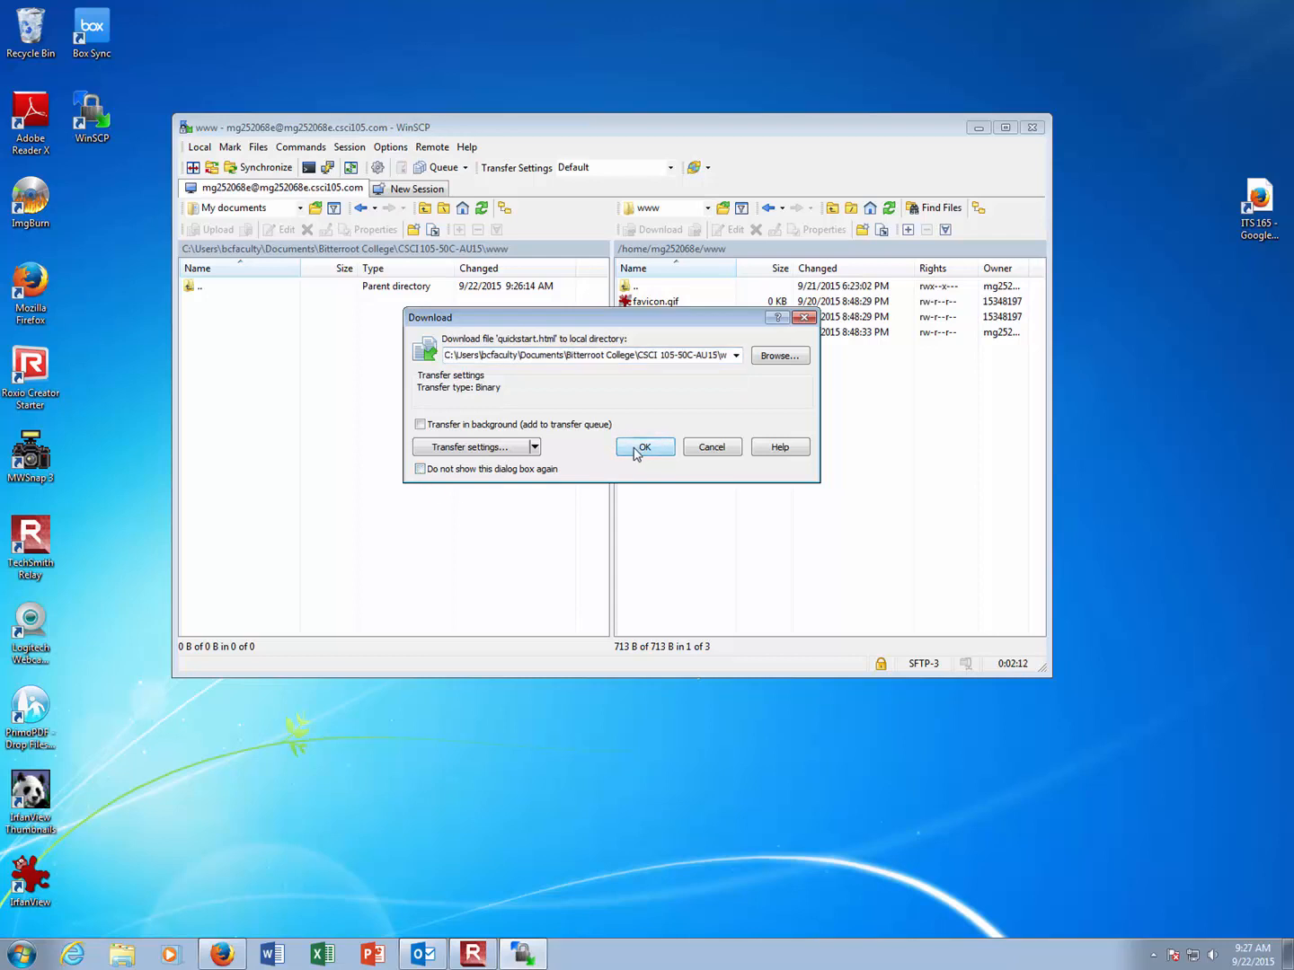
pyautogui.click(636, 447)
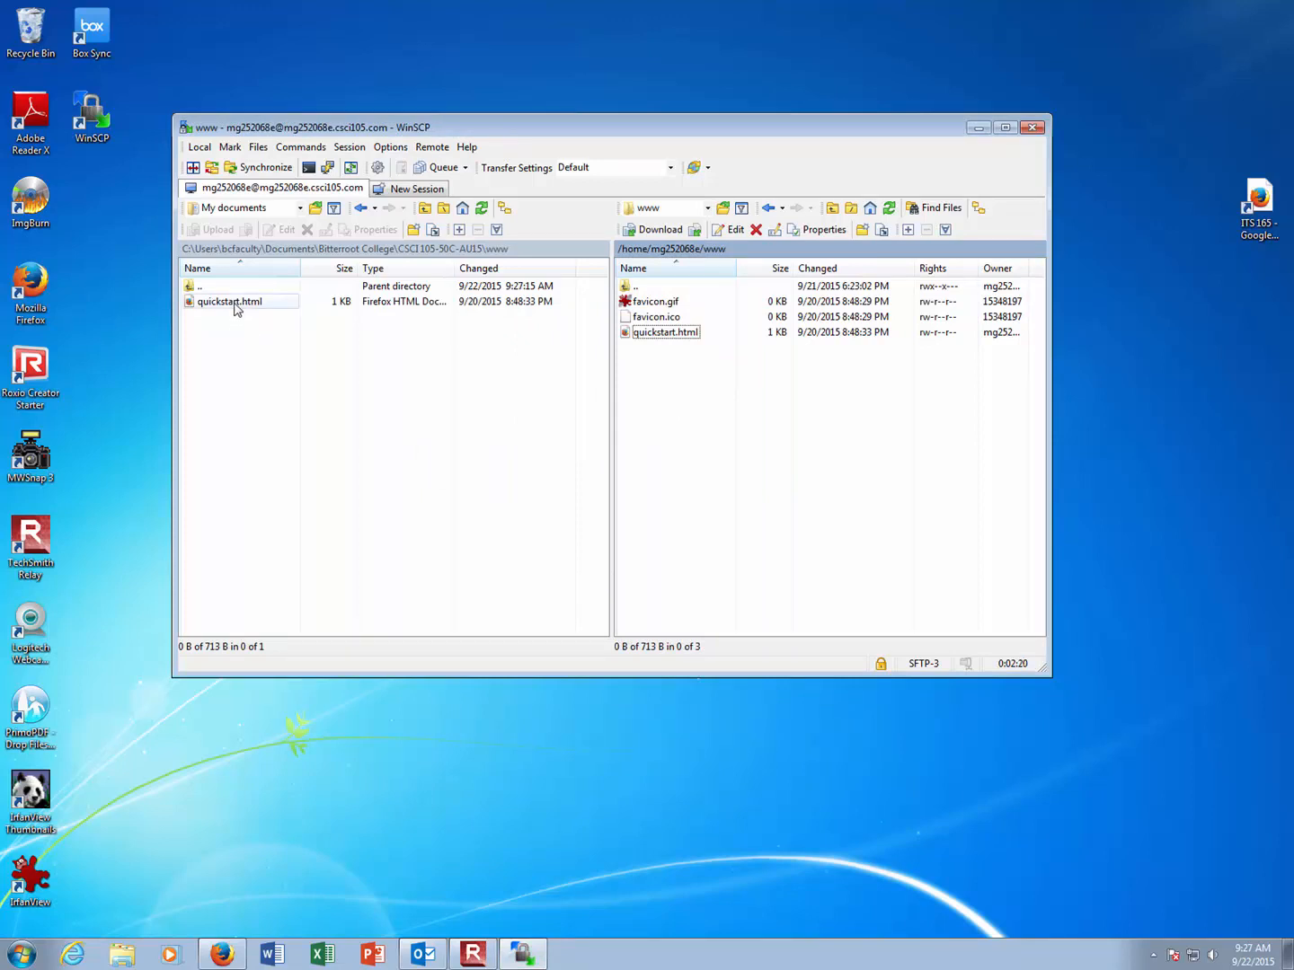
# Step: Switch to Windows Explorer and open the www folder under My Documents\Bitterroot College\CSCI 105-50C-AU15
pyautogui.click(124, 957)
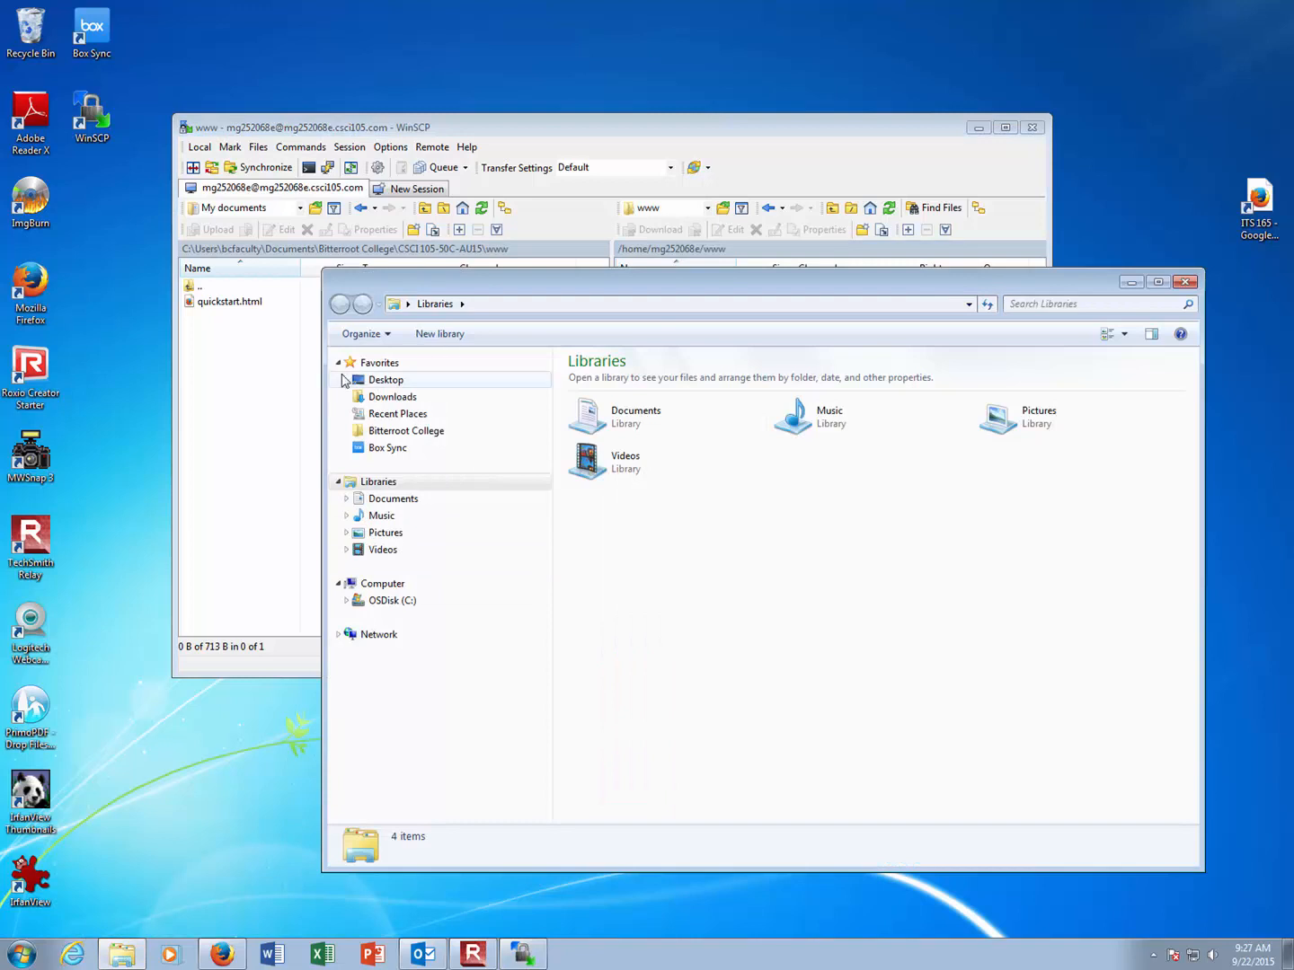
pyautogui.click(346, 500)
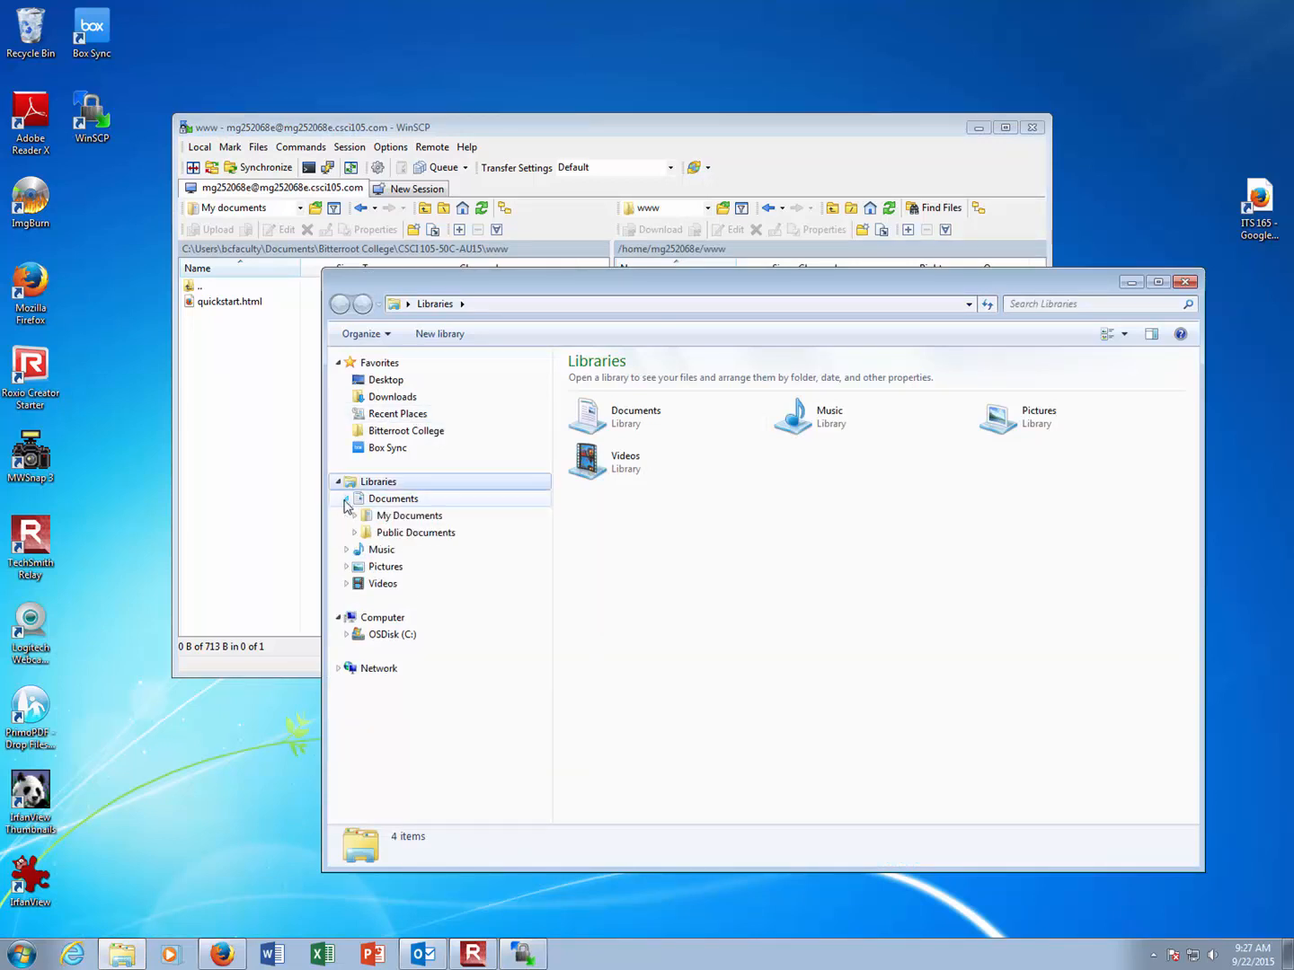
pyautogui.click(354, 516)
pyautogui.click(363, 553)
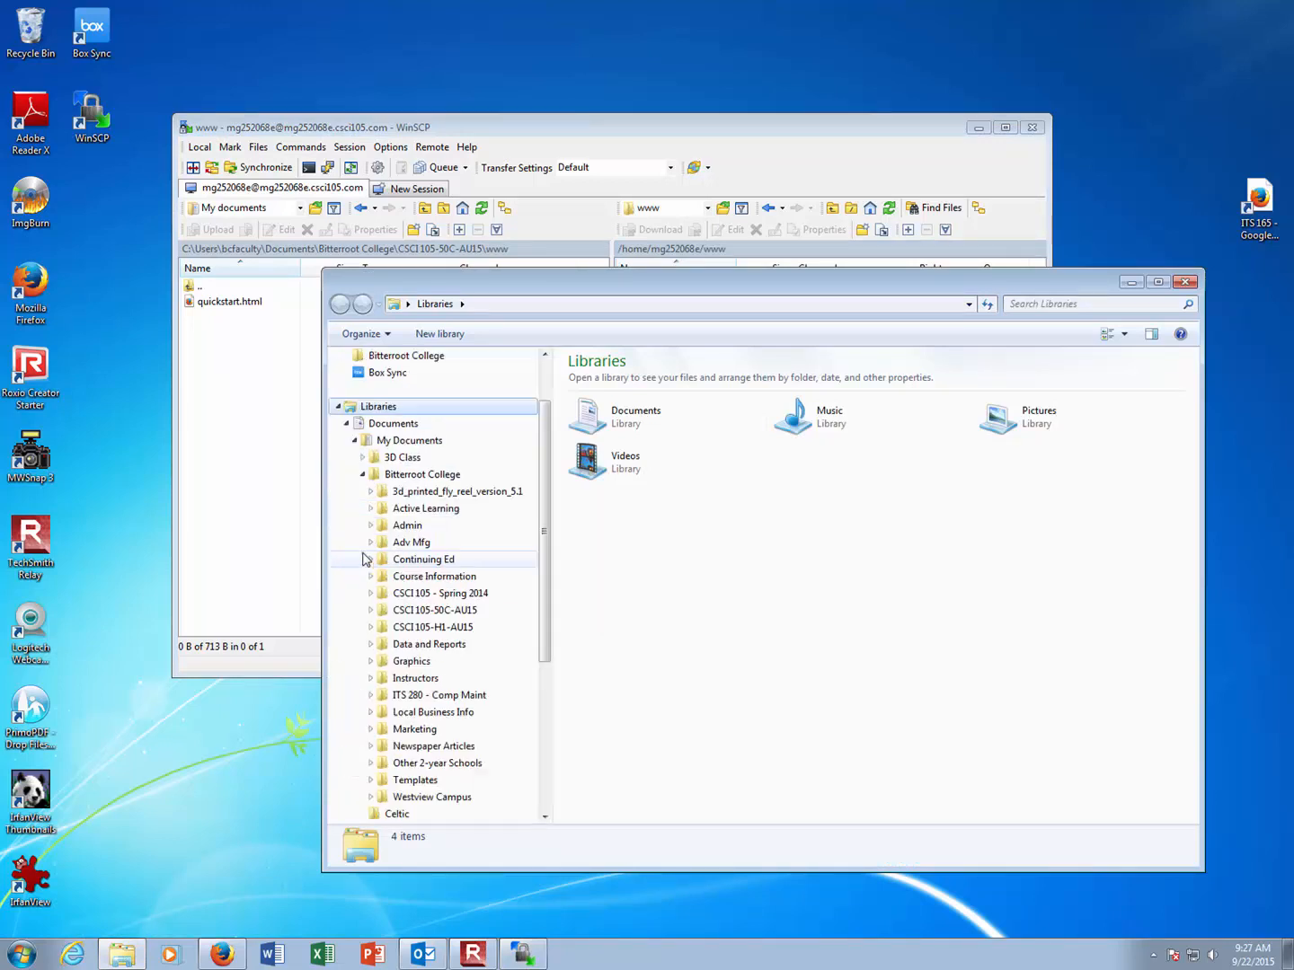
pyautogui.click(371, 611)
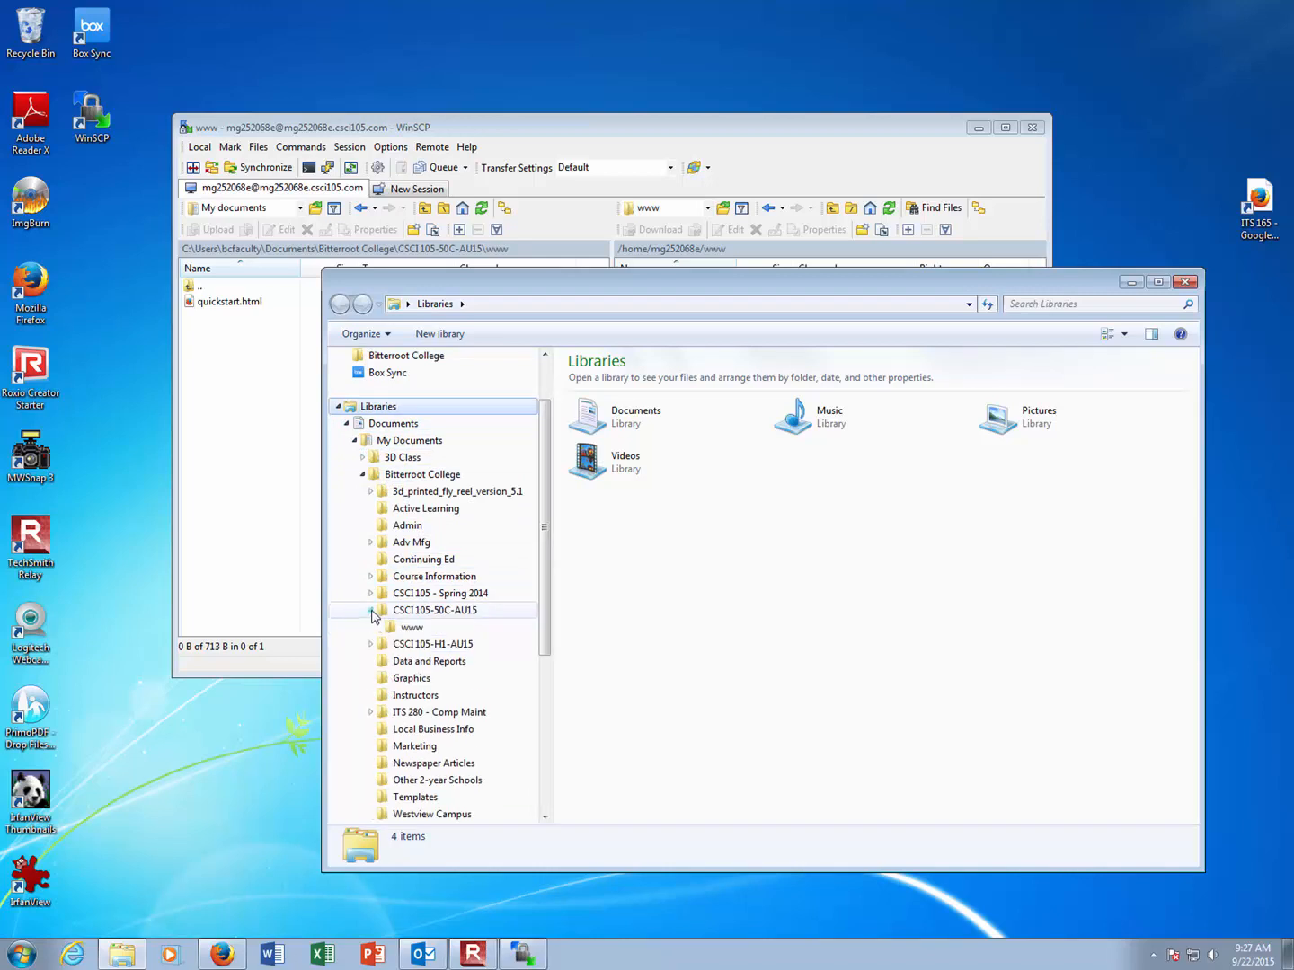
pyautogui.click(406, 628)
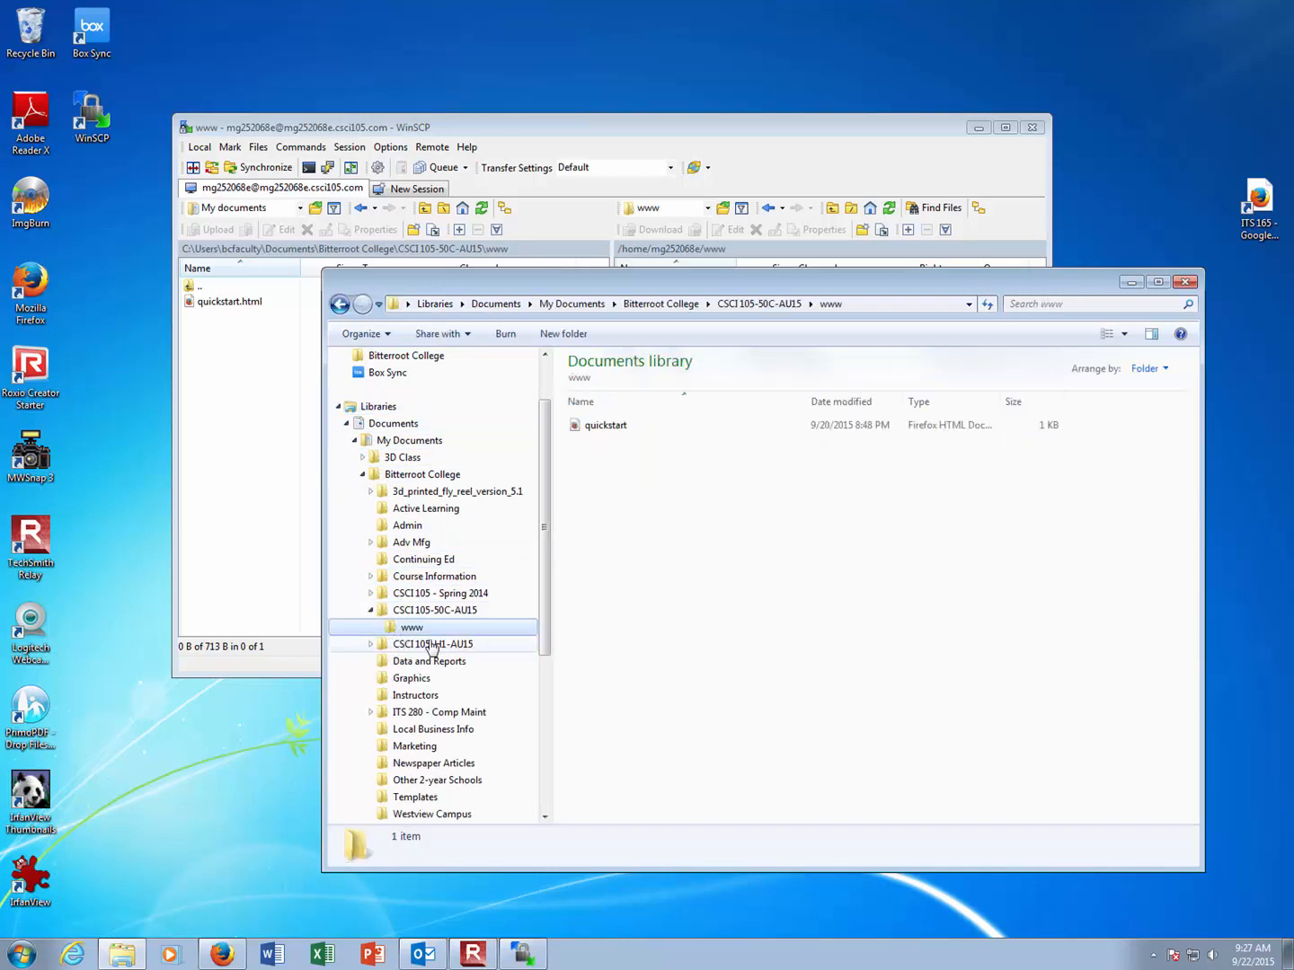
# Step: Check which programs are offered for opening the local quickstart file, without changing its default program
pyautogui.click(604, 429)
pyautogui.rightClick(610, 428)
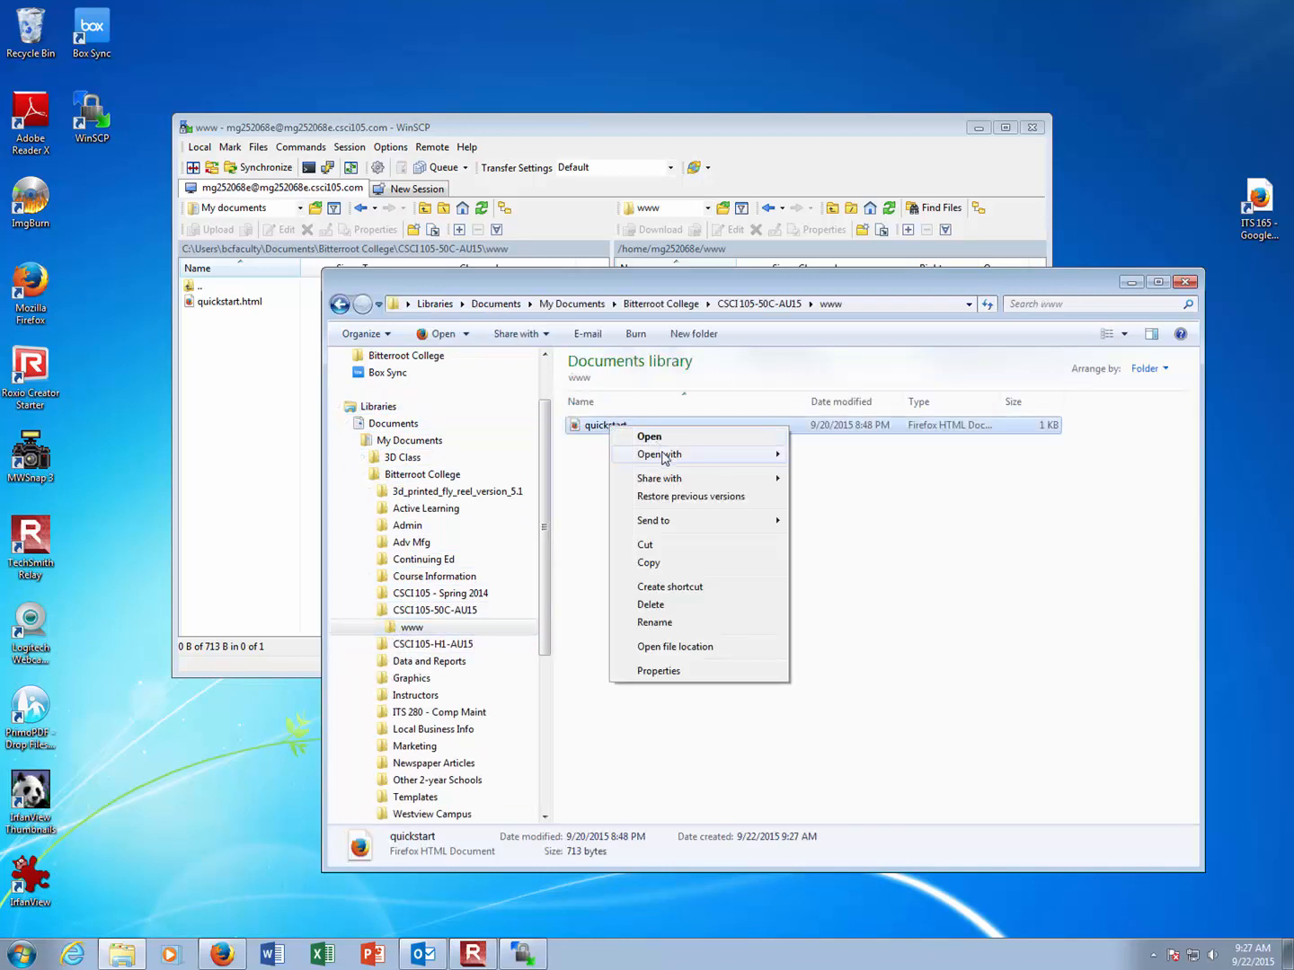
pyautogui.moveTo(661, 456)
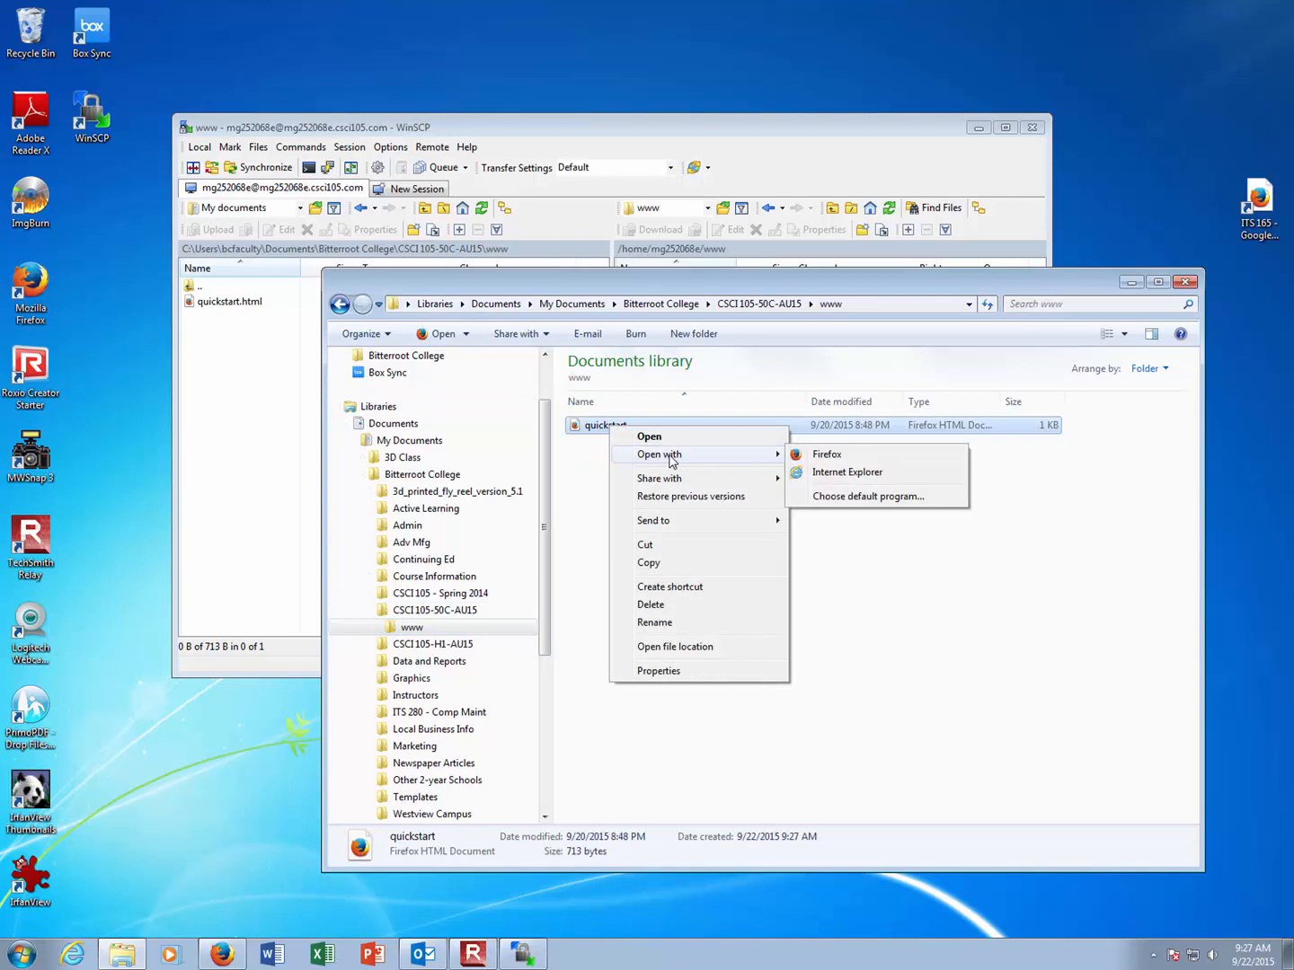
pyautogui.click(861, 499)
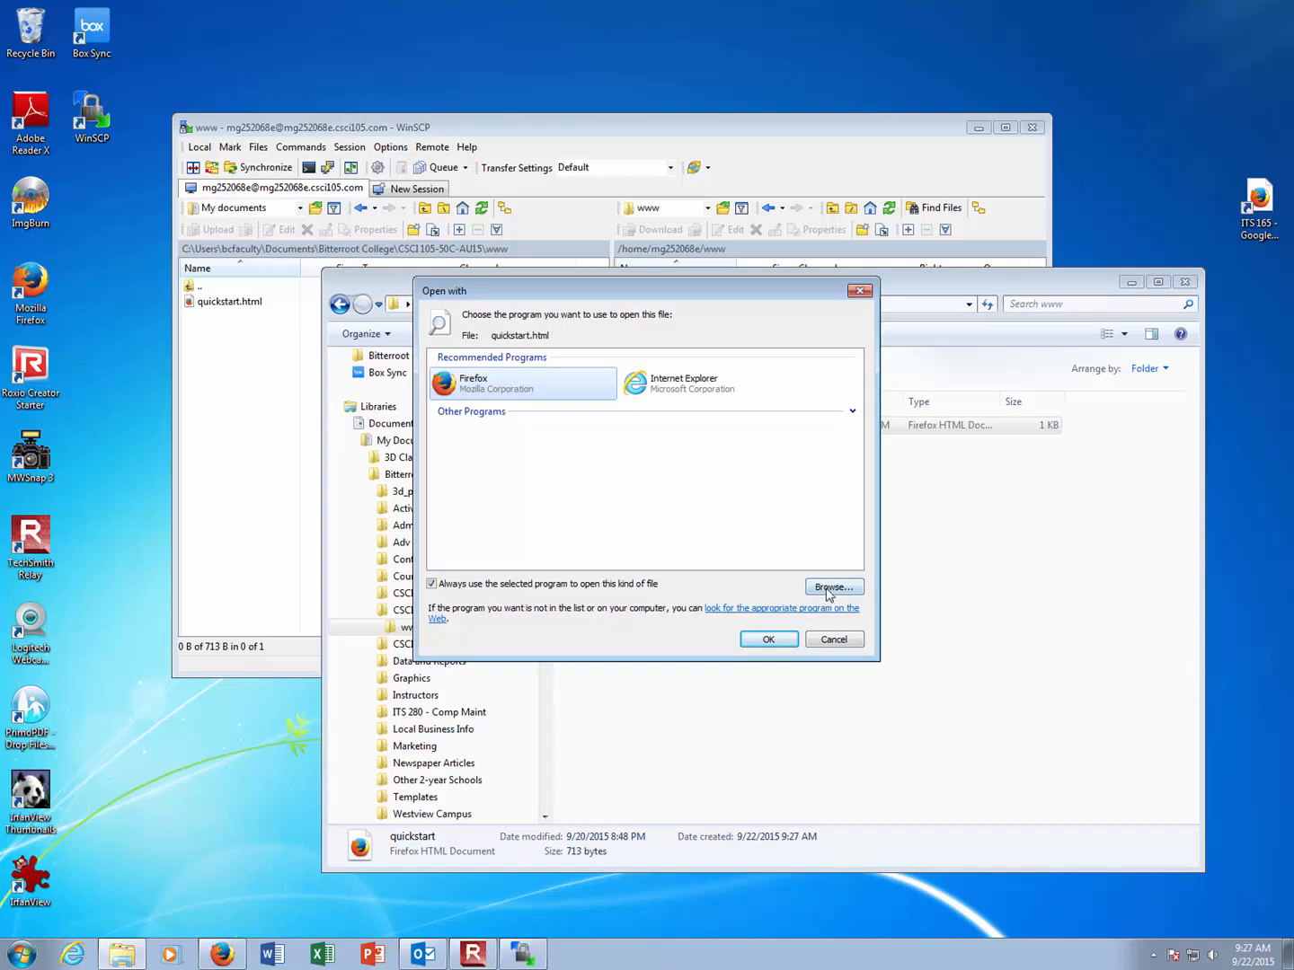
pyautogui.click(835, 641)
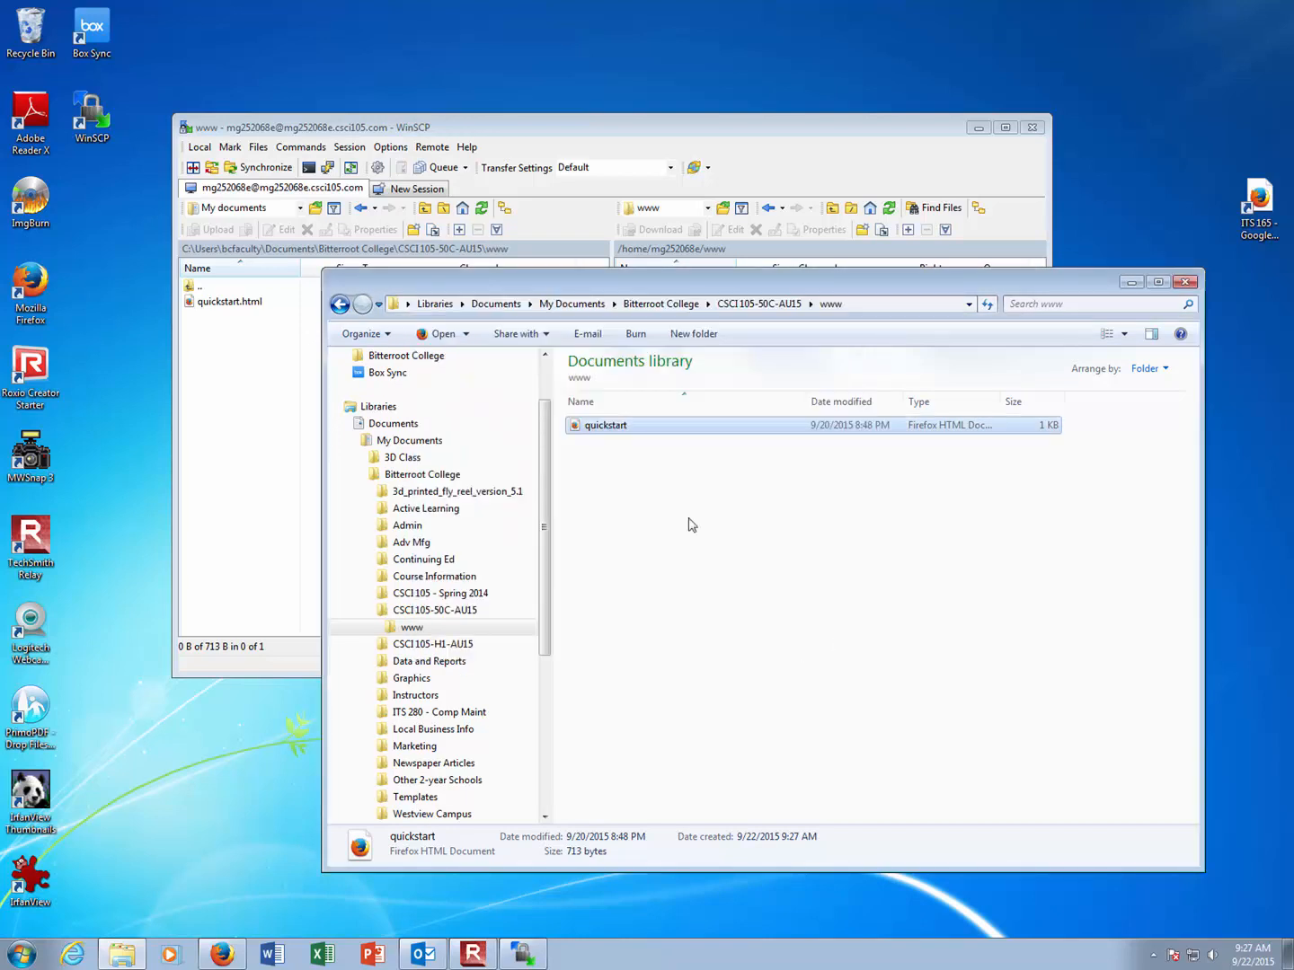
pyautogui.moveTo(905, 284); pyautogui.dragTo(849, 320)
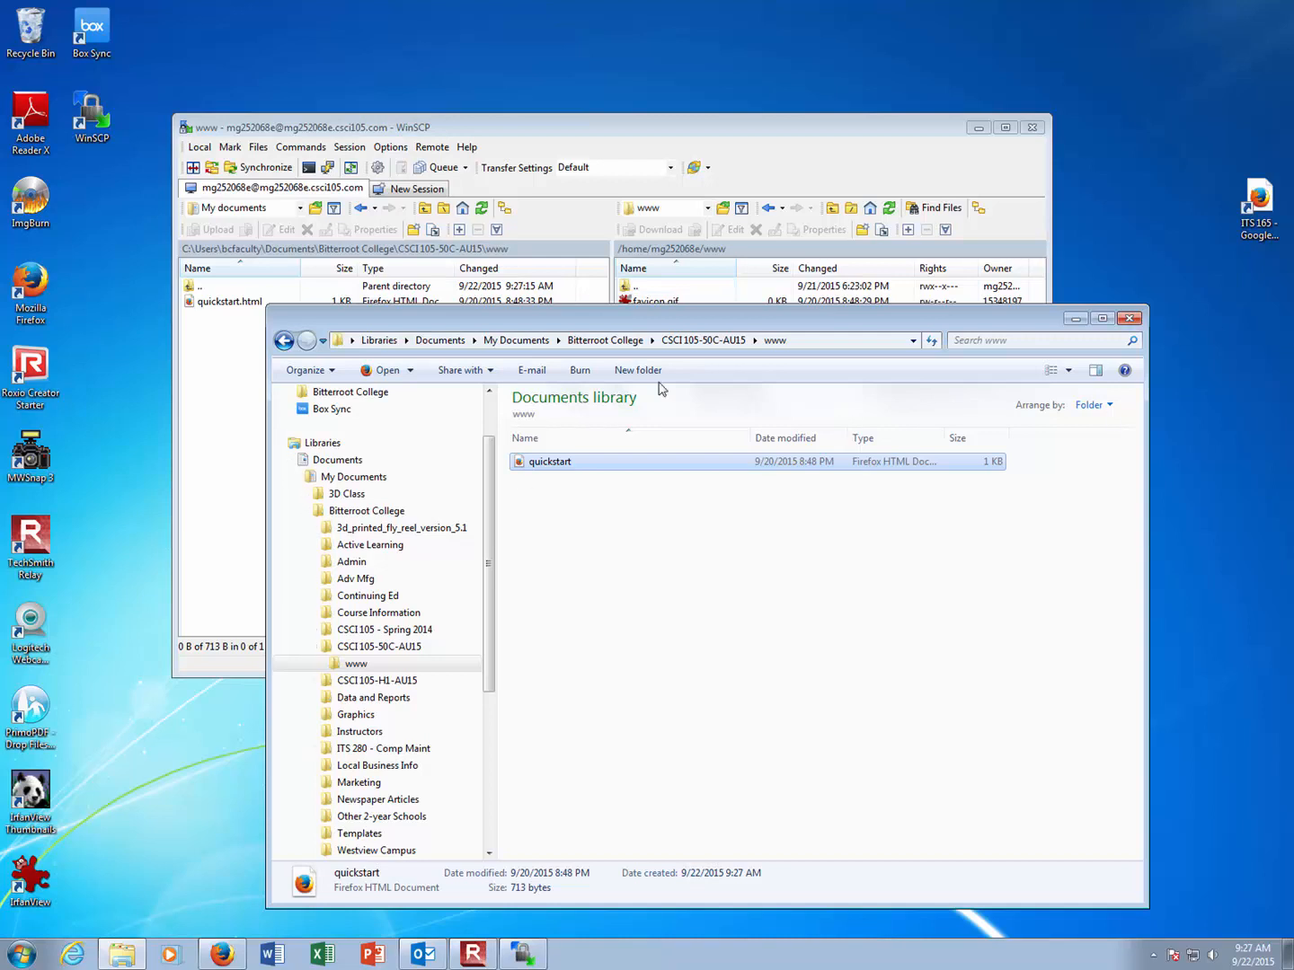
pyautogui.moveTo(731, 318); pyautogui.dragTo(846, 344)
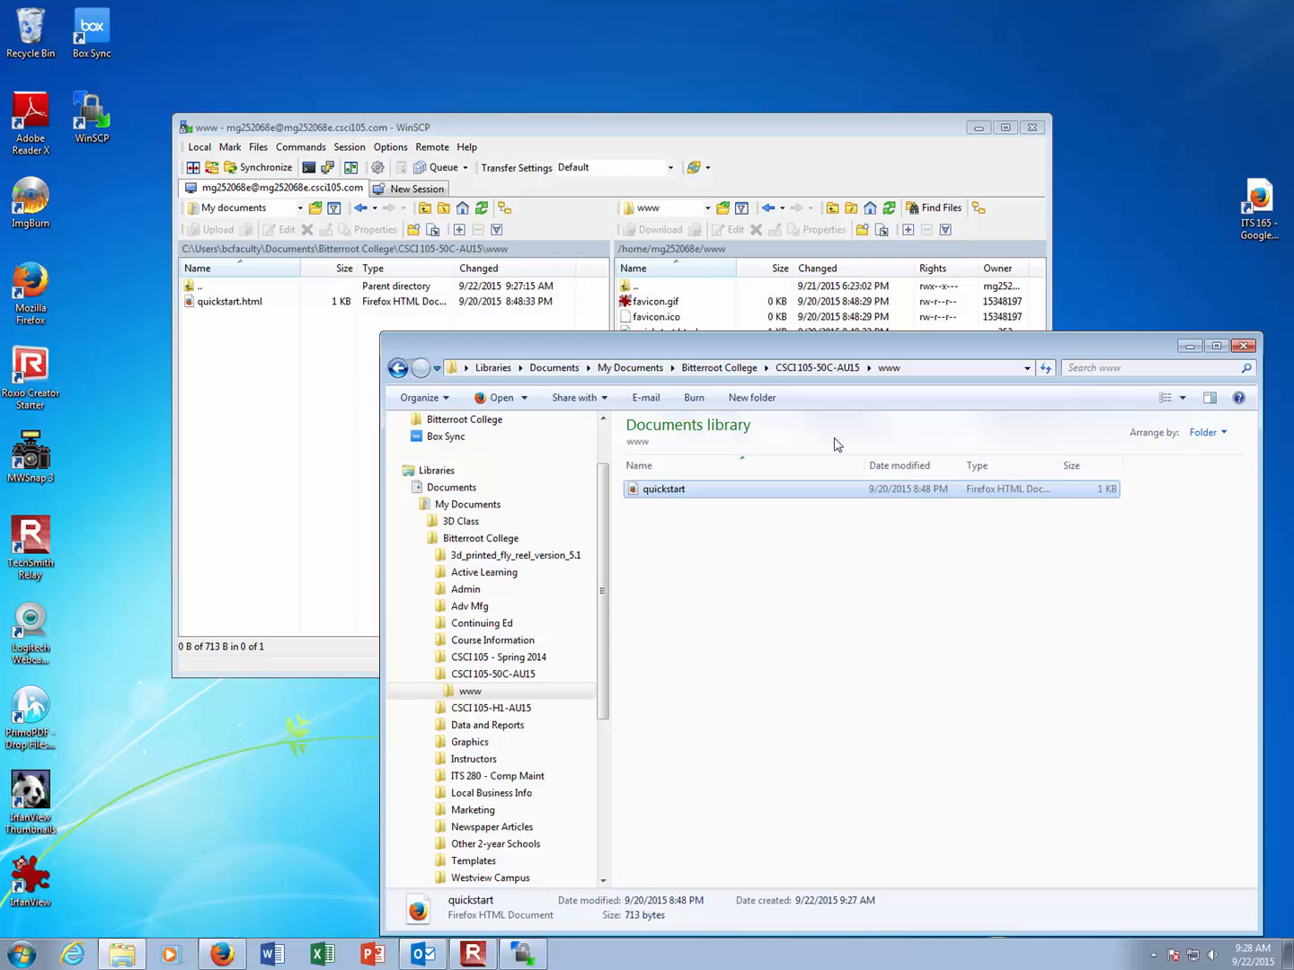
pyautogui.moveTo(956, 352); pyautogui.dragTo(954, 330)
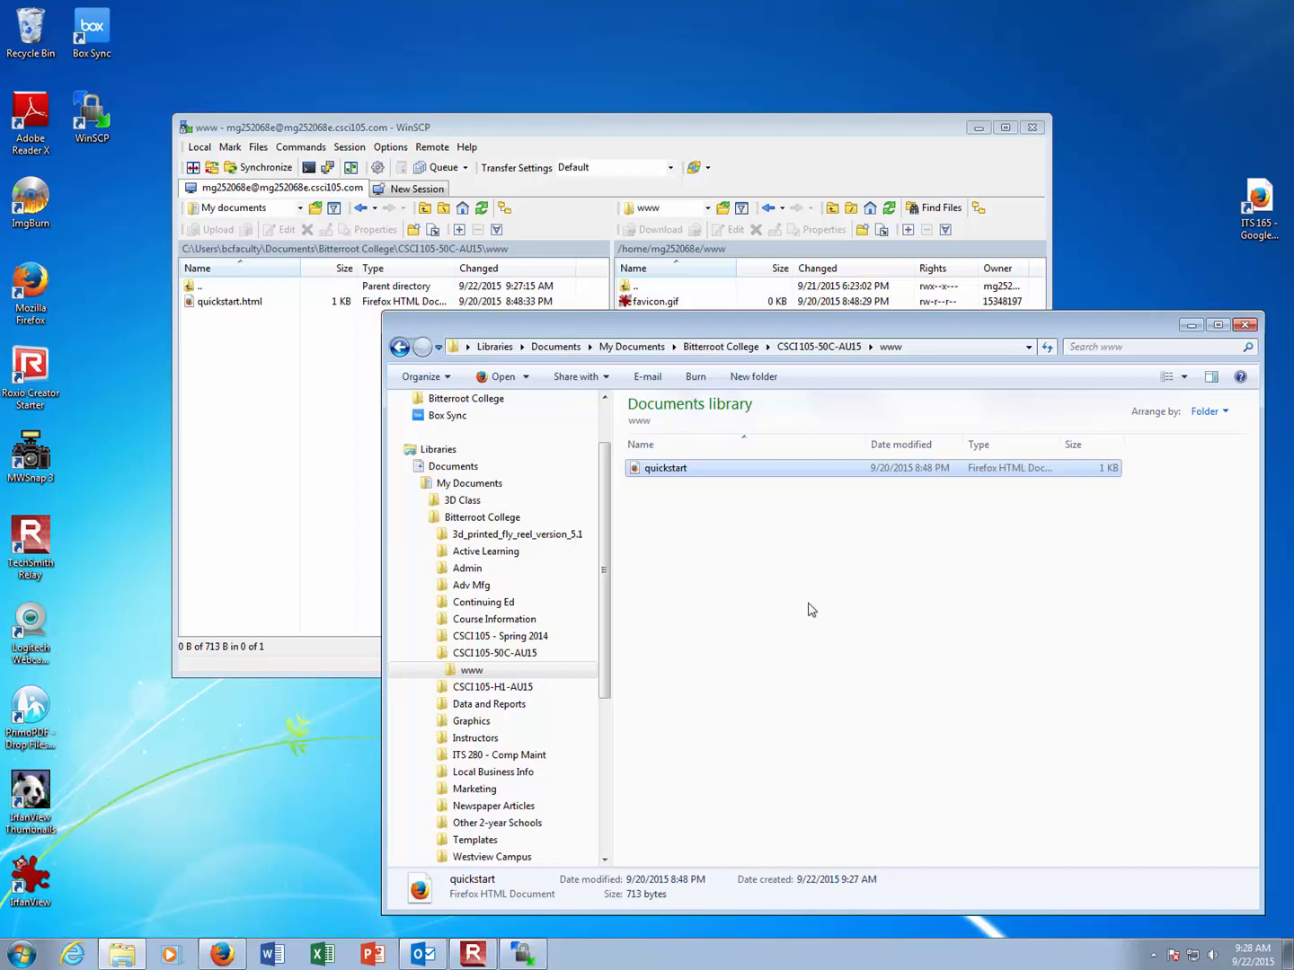
# Step: Switch to Firefox and search the web for notepad++
pyautogui.moveTo(676, 476)
pyautogui.click(223, 958)
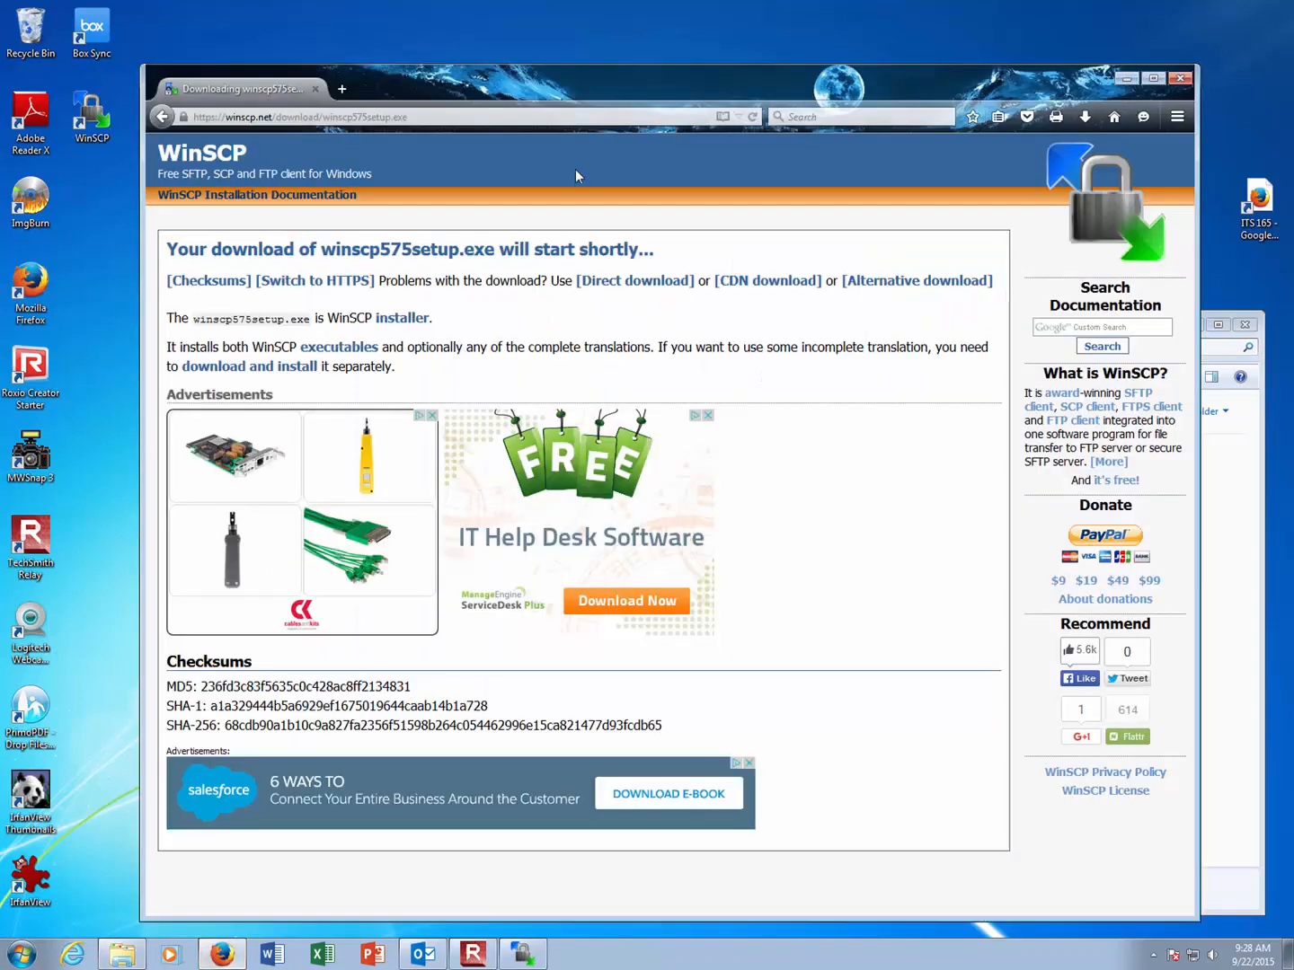
pyautogui.click(842, 117)
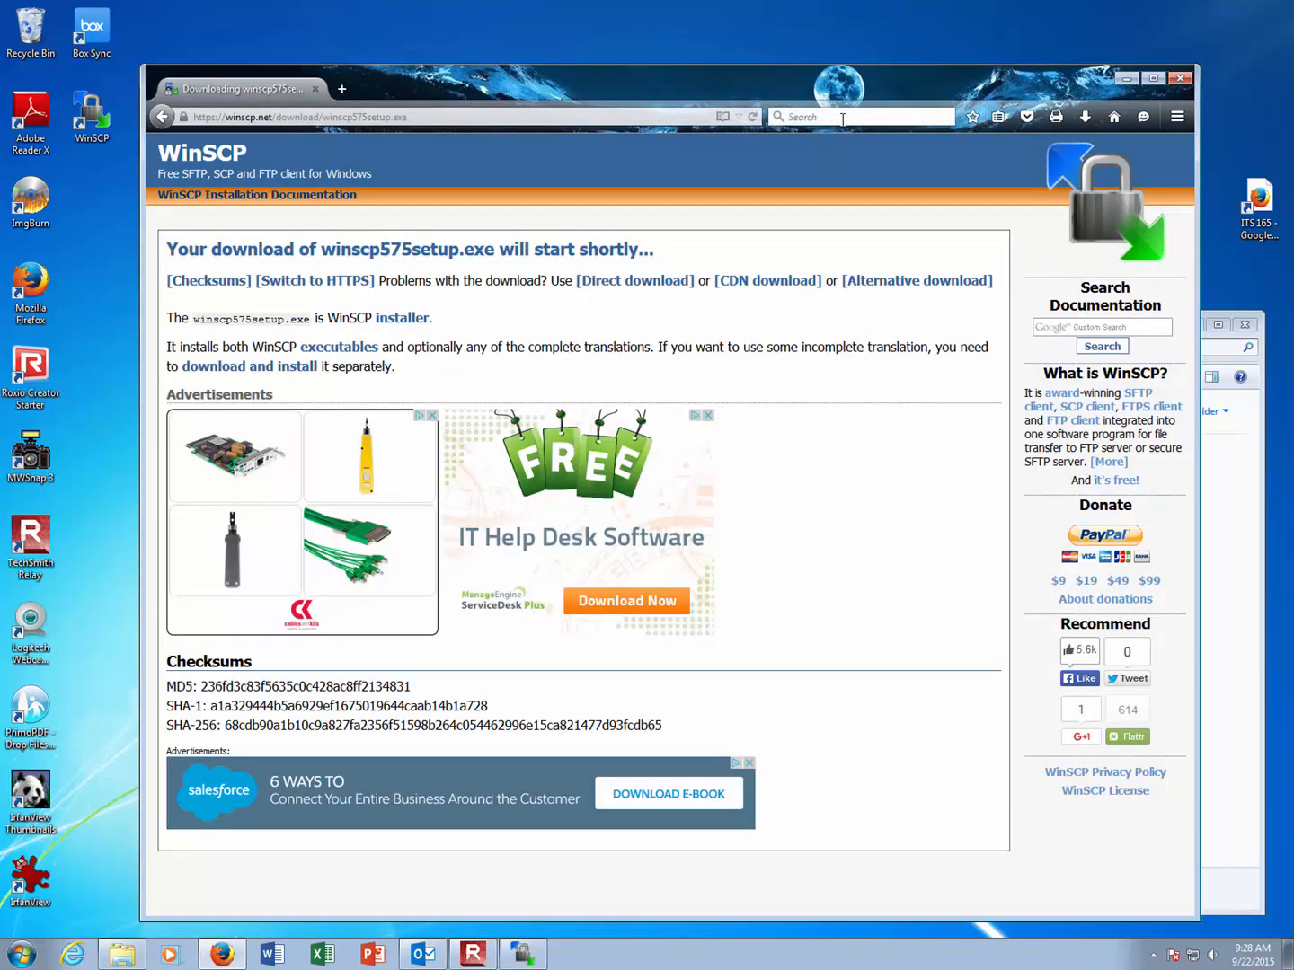
pyautogui.write('notepadd')
pyautogui.press('BackSpace')
pyautogui.write('++')
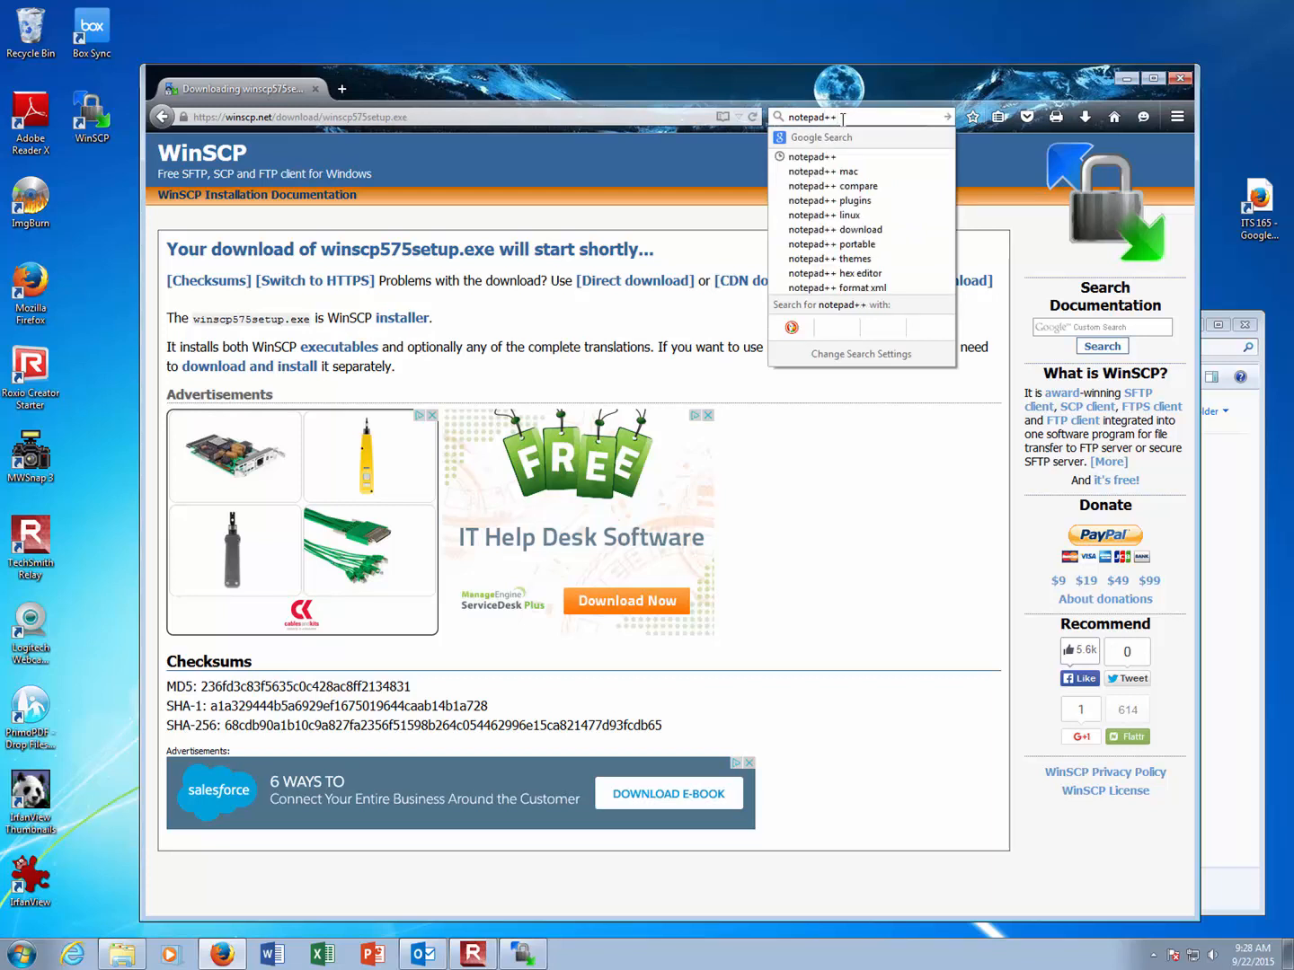
pyautogui.press('Return')
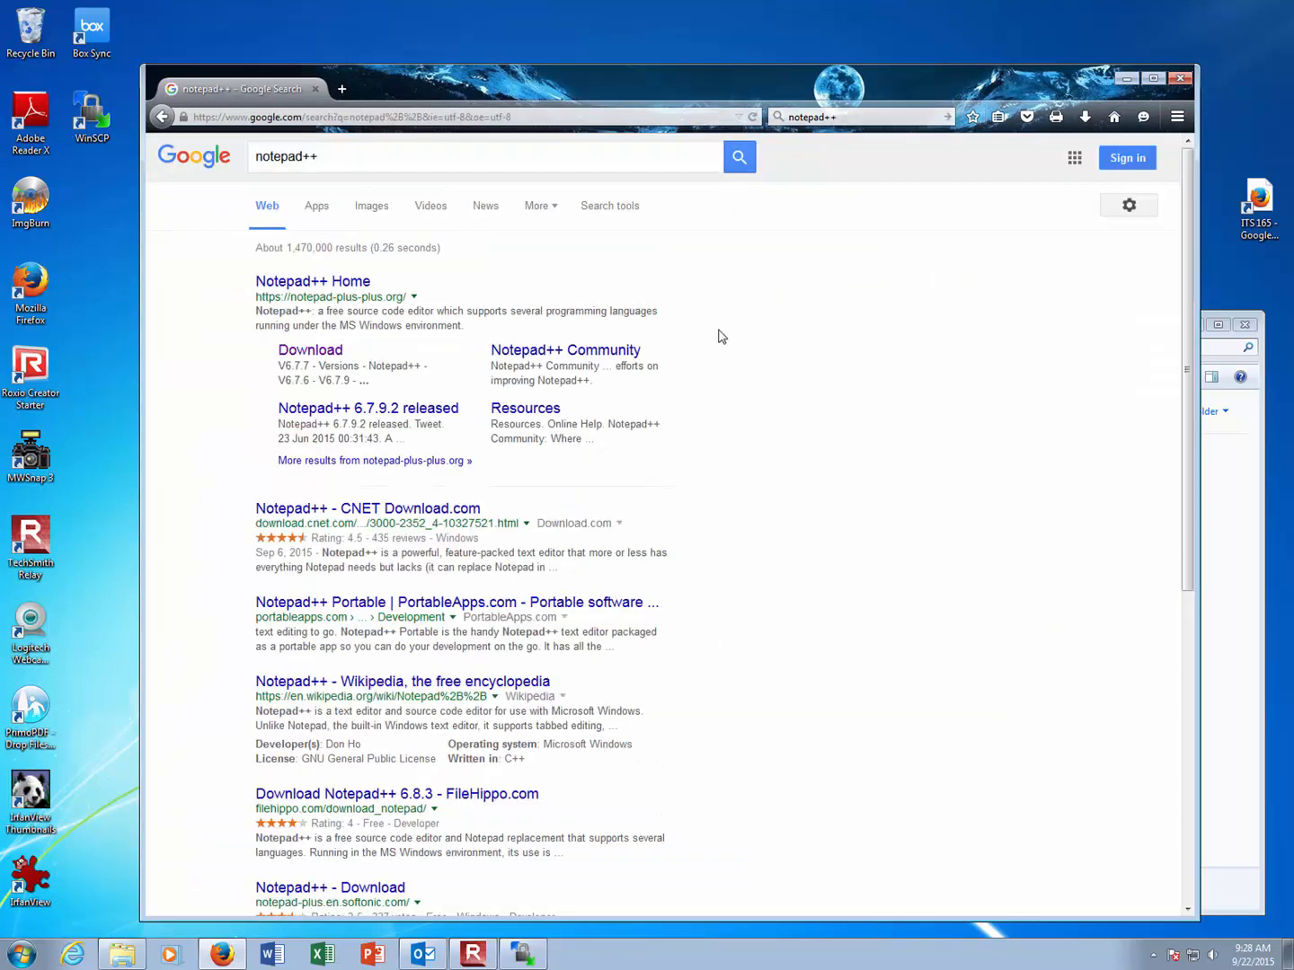
# Step: Go to the download page of the official Notepad++ site and save the 6.8.3 installer
pyautogui.click(286, 282)
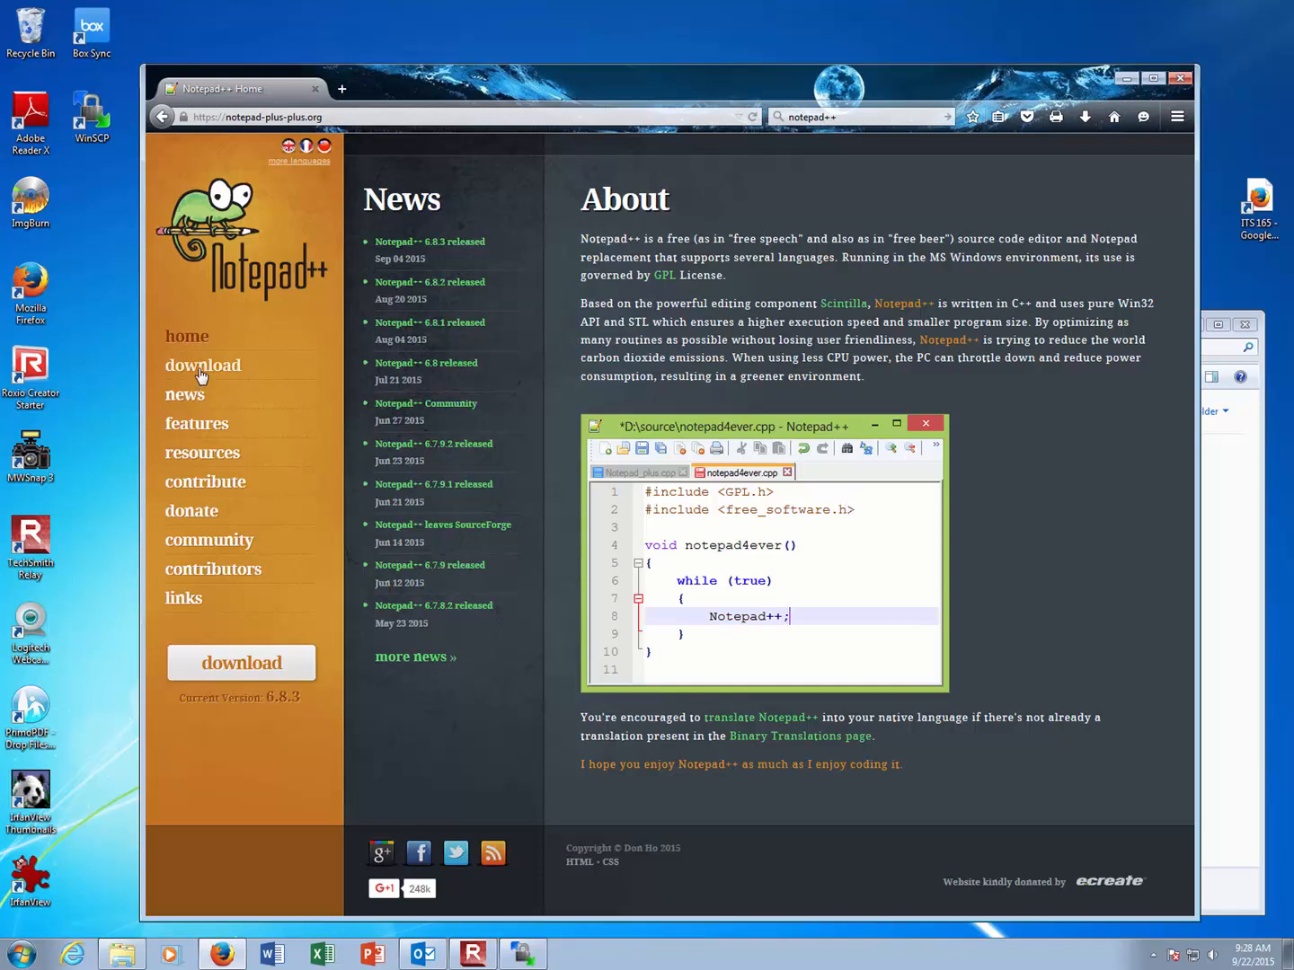
pyautogui.click(199, 368)
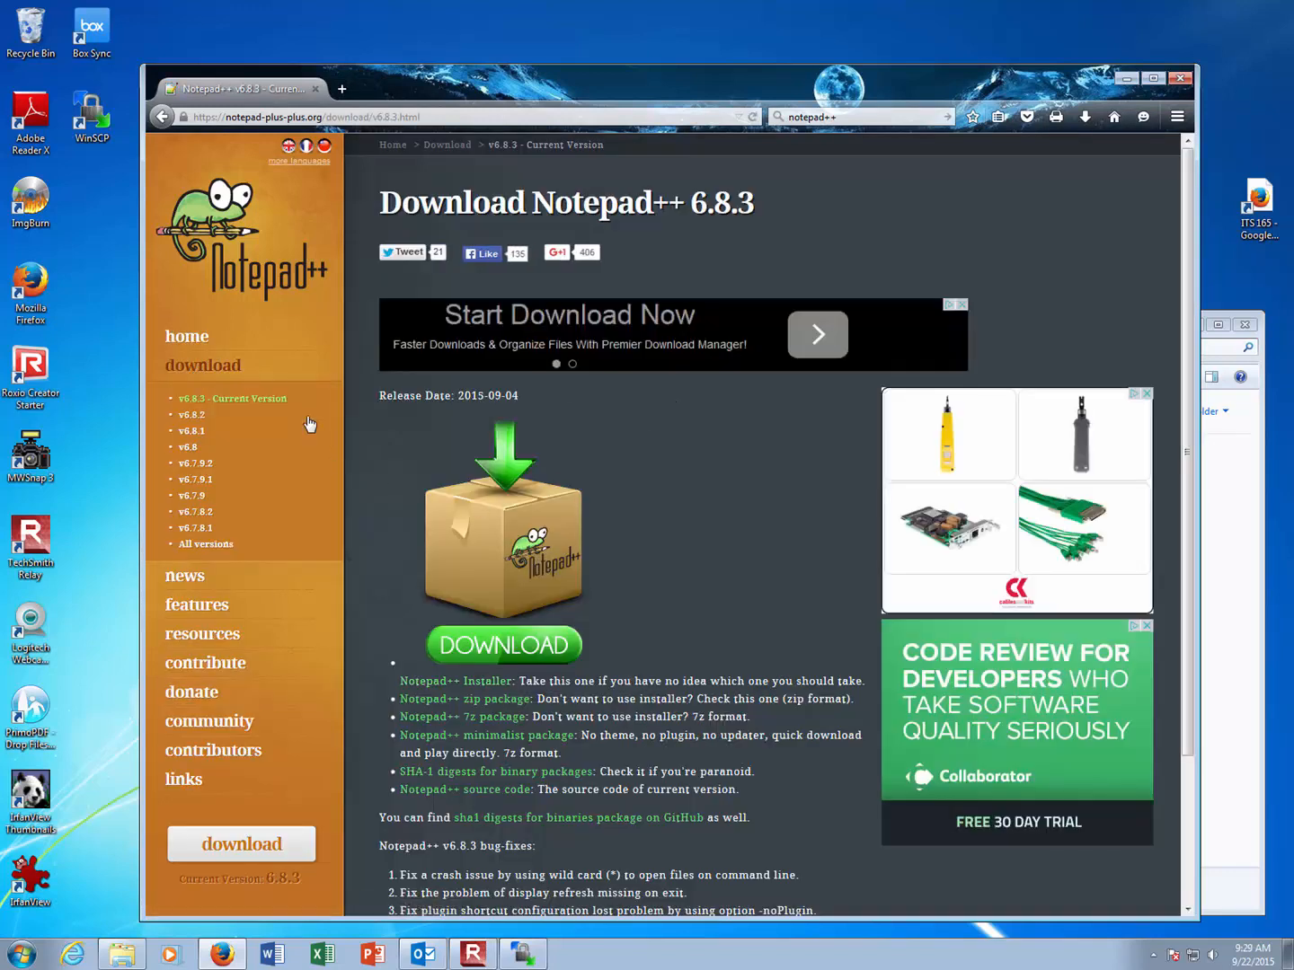
pyautogui.click(495, 687)
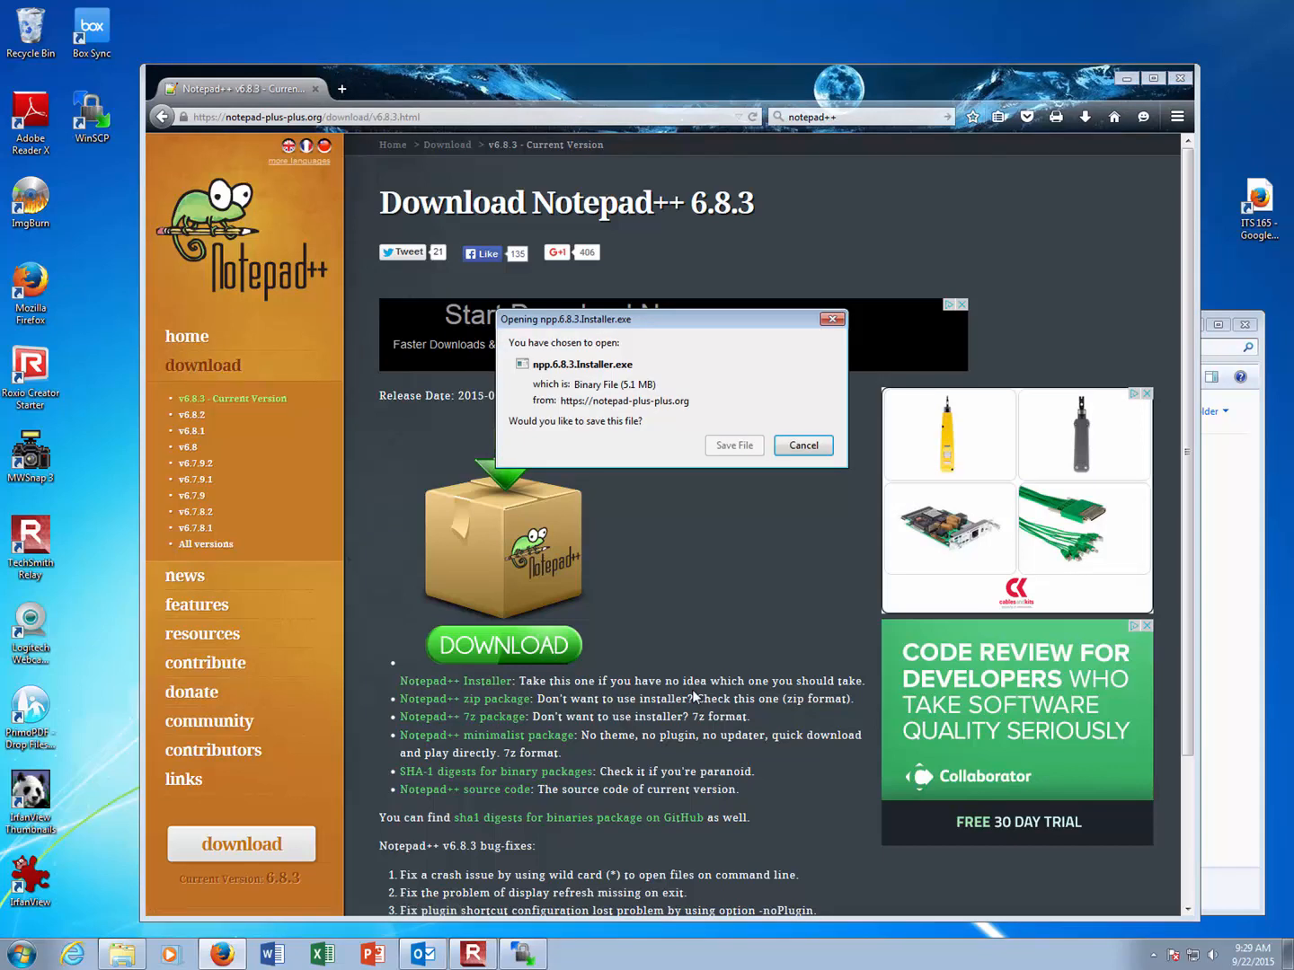
pyautogui.click(737, 452)
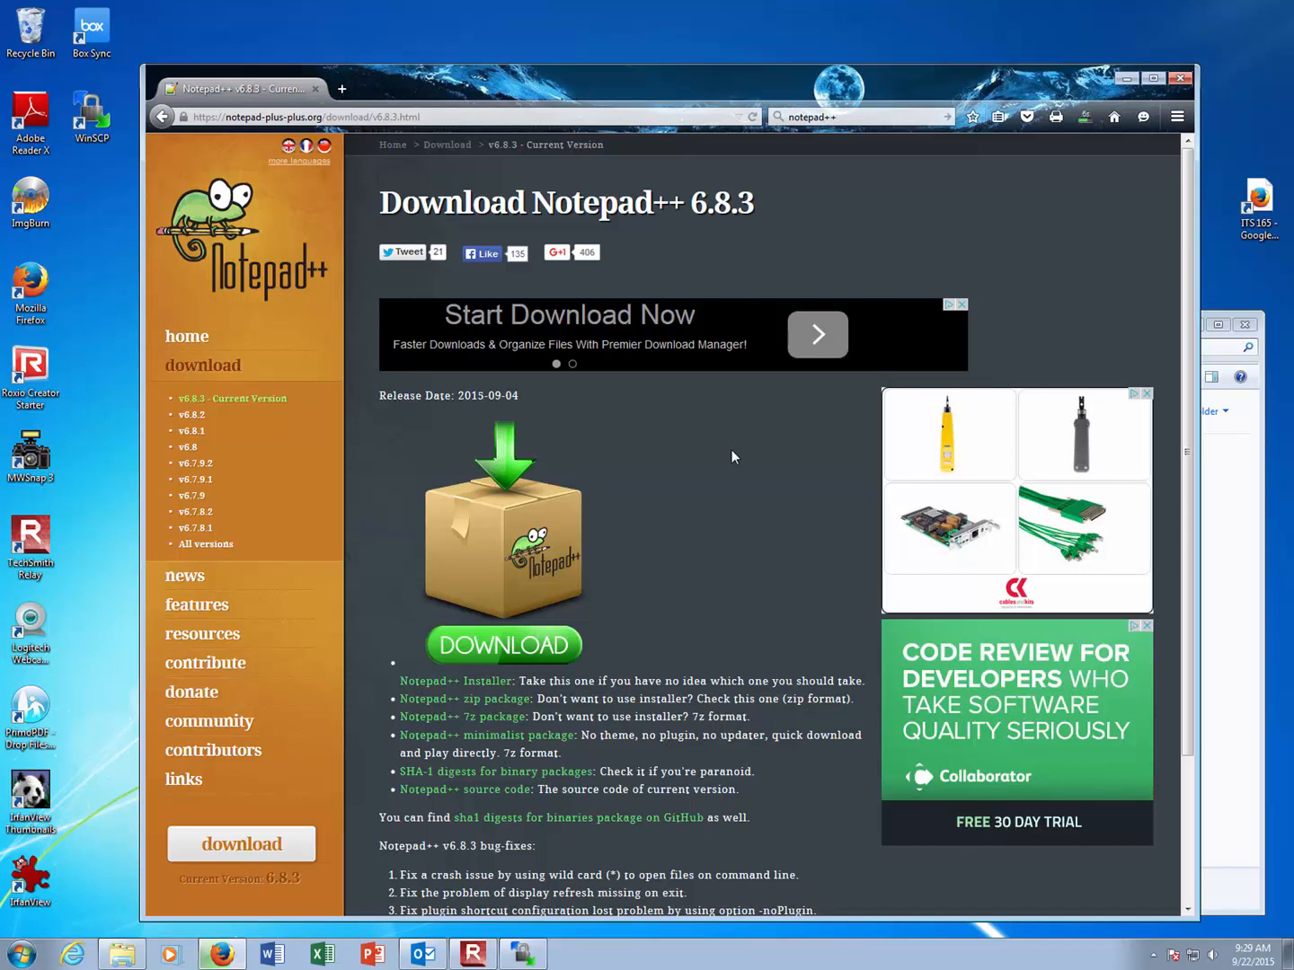
# Step: Run the downloaded npp.6.8.3.Installer.exe, accept the license agreement and keep the suggested install location
pyautogui.click(1085, 116)
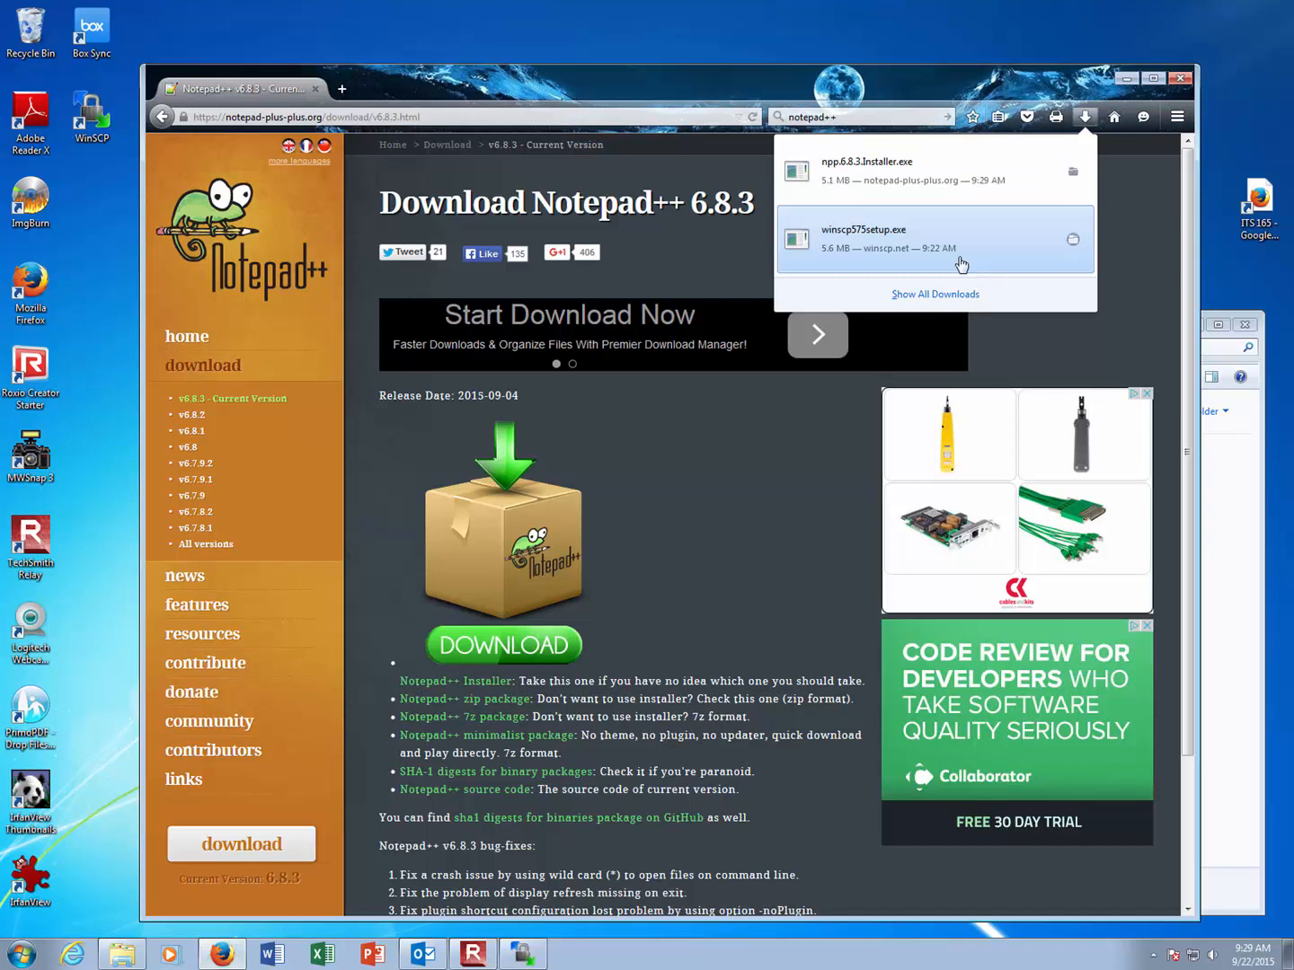
pyautogui.click(878, 170)
pyautogui.click(655, 520)
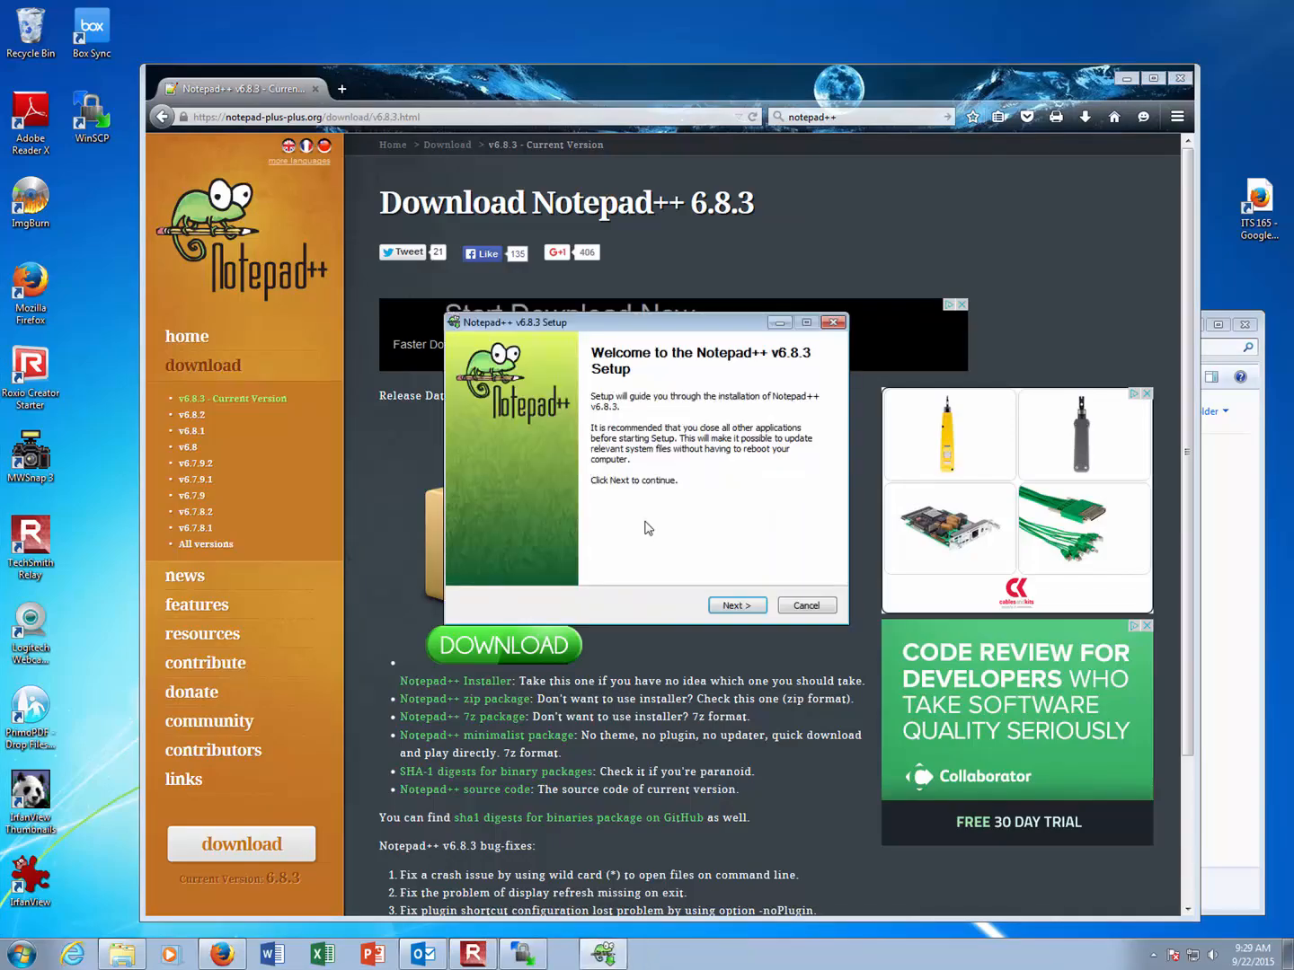
pyautogui.click(729, 605)
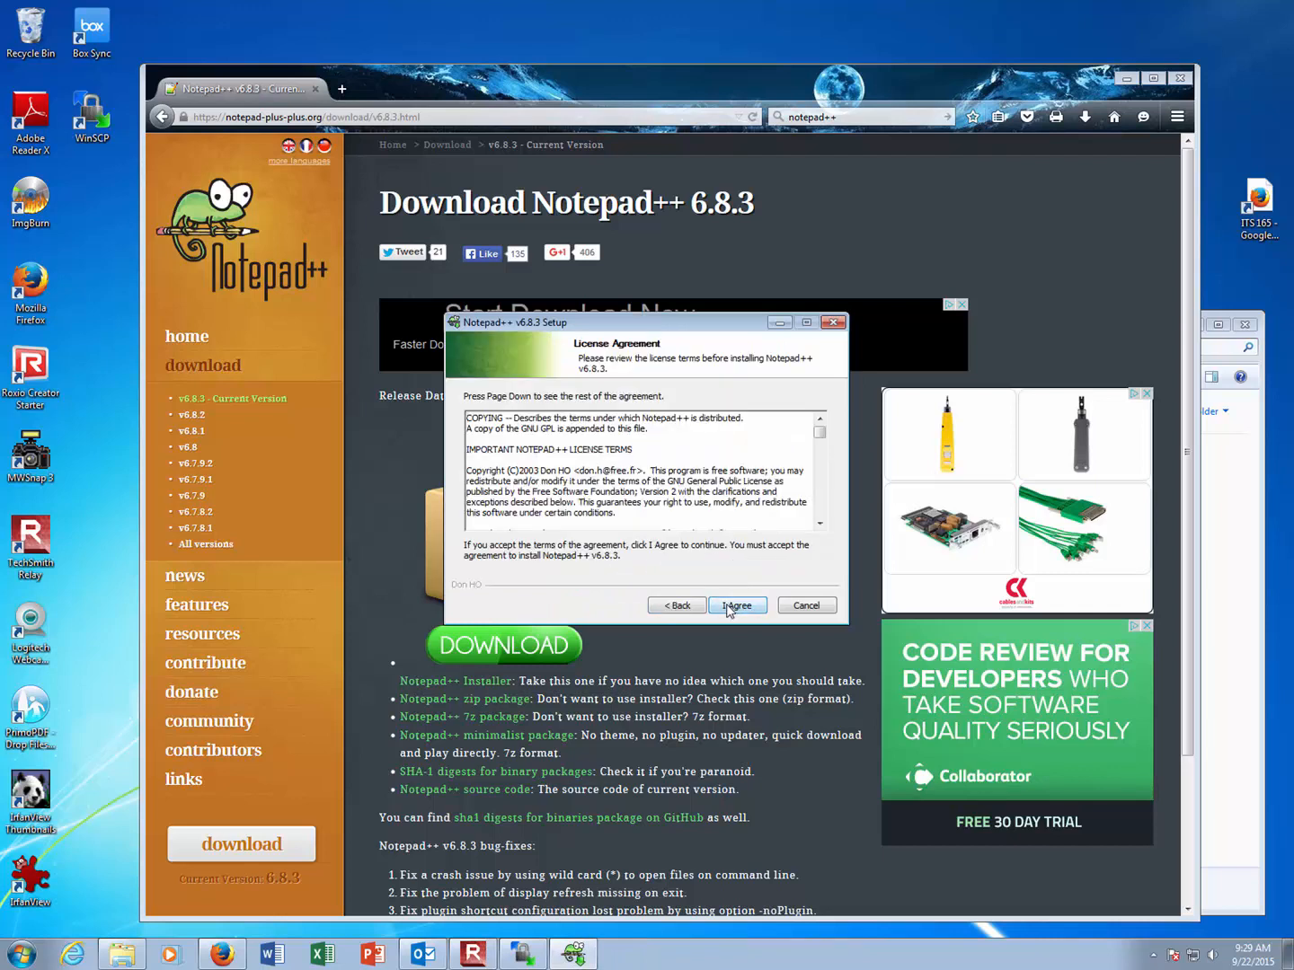
pyautogui.click(730, 606)
pyautogui.click(731, 607)
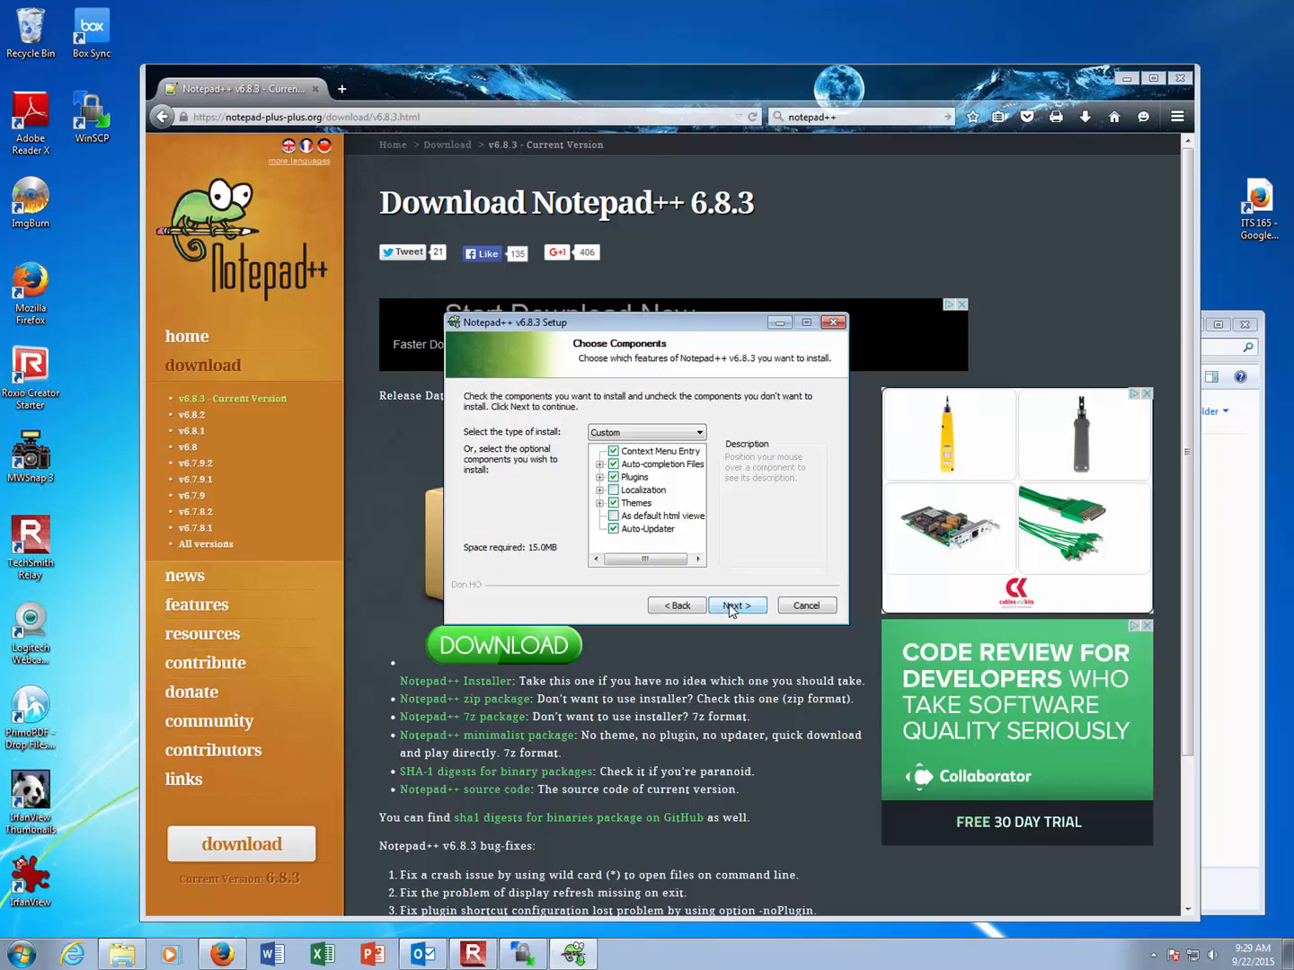
# Step: Install Notepad++ with the preselected components and a desktop shortcut, then finish setup with the program launched
pyautogui.click(731, 607)
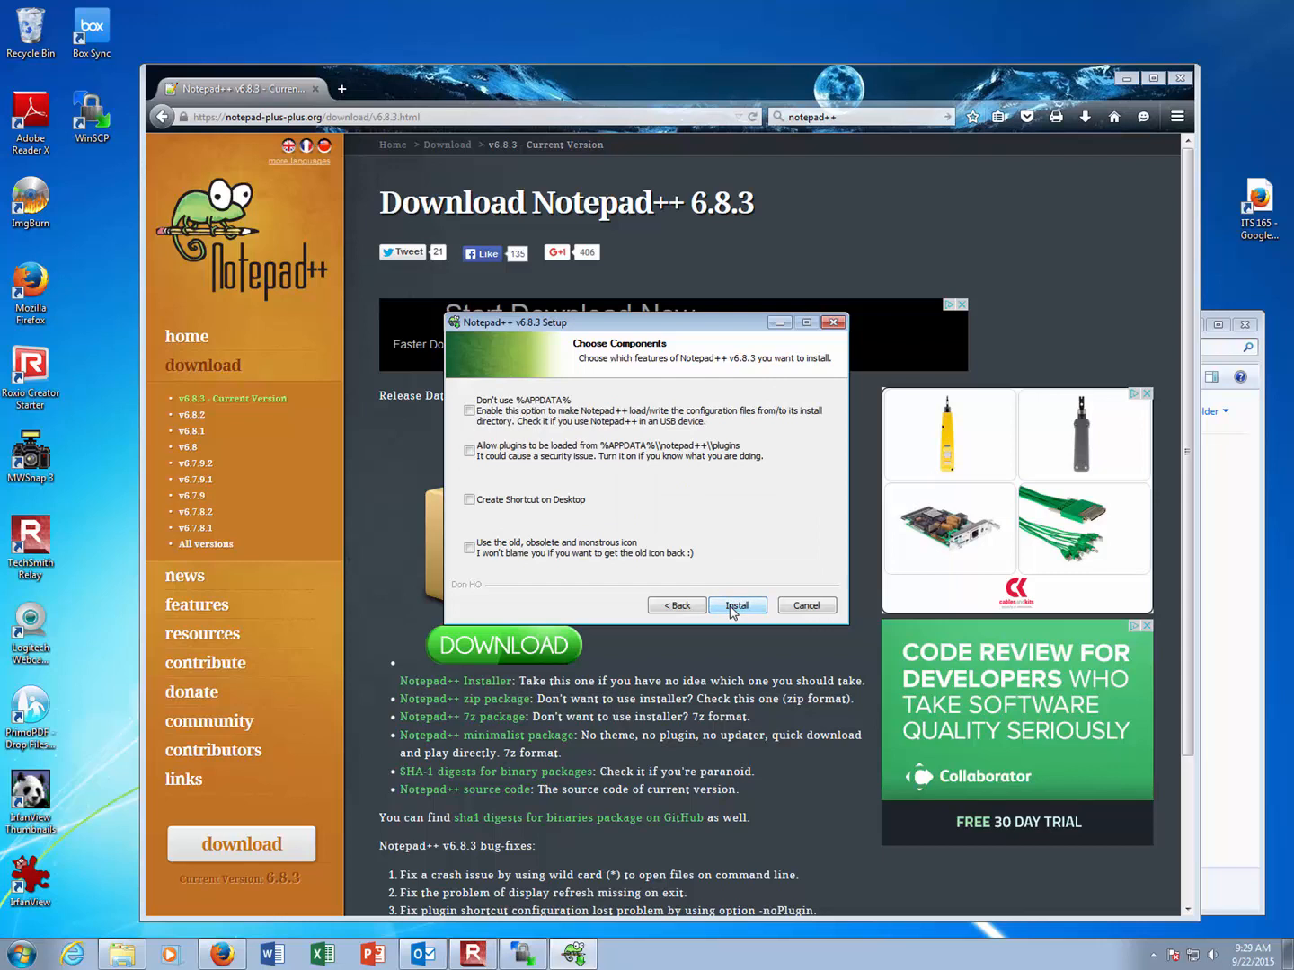
pyautogui.click(469, 499)
pyautogui.click(737, 606)
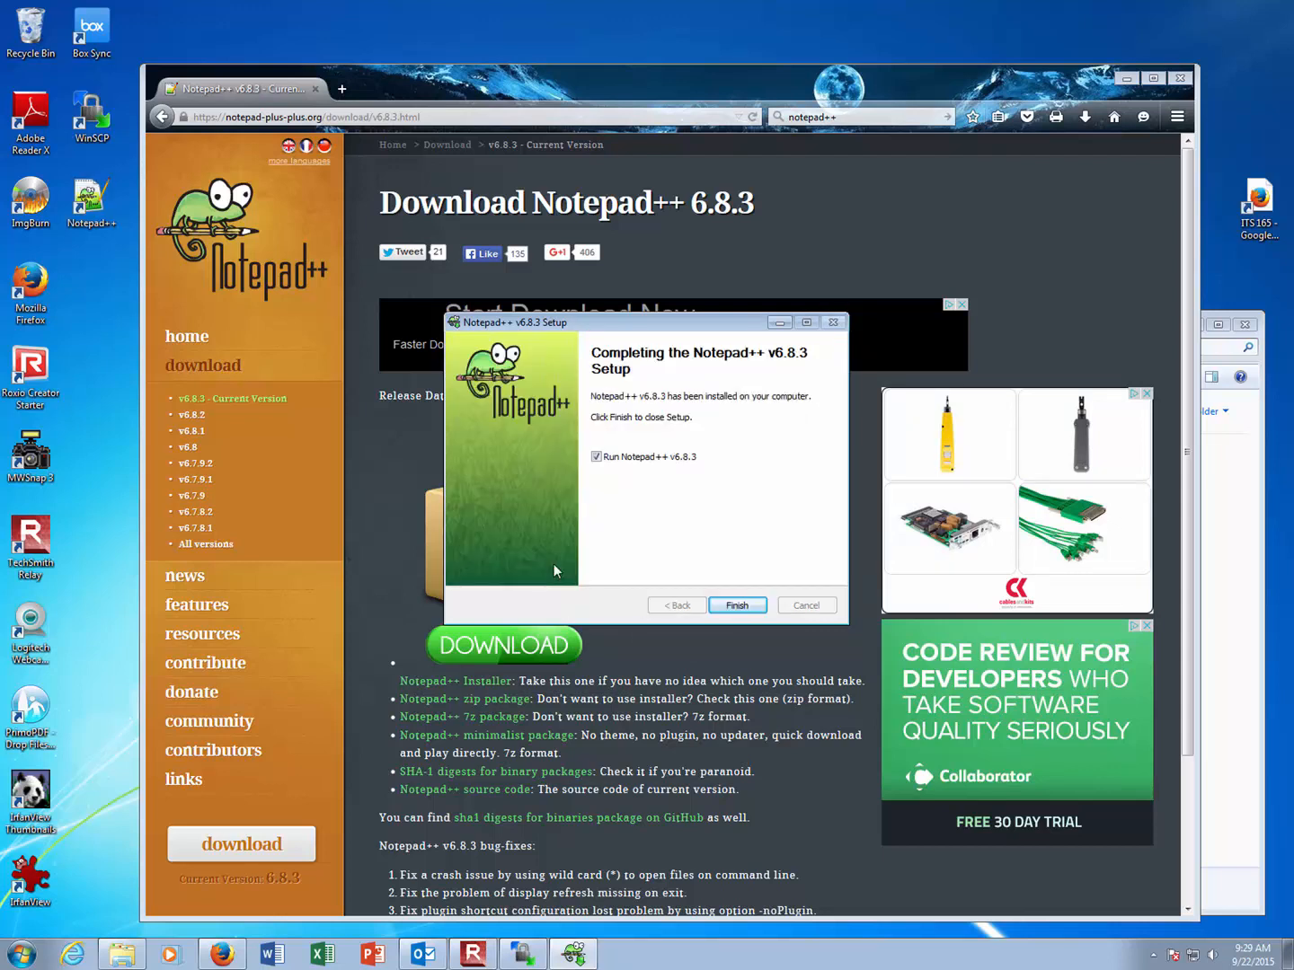
pyautogui.click(735, 605)
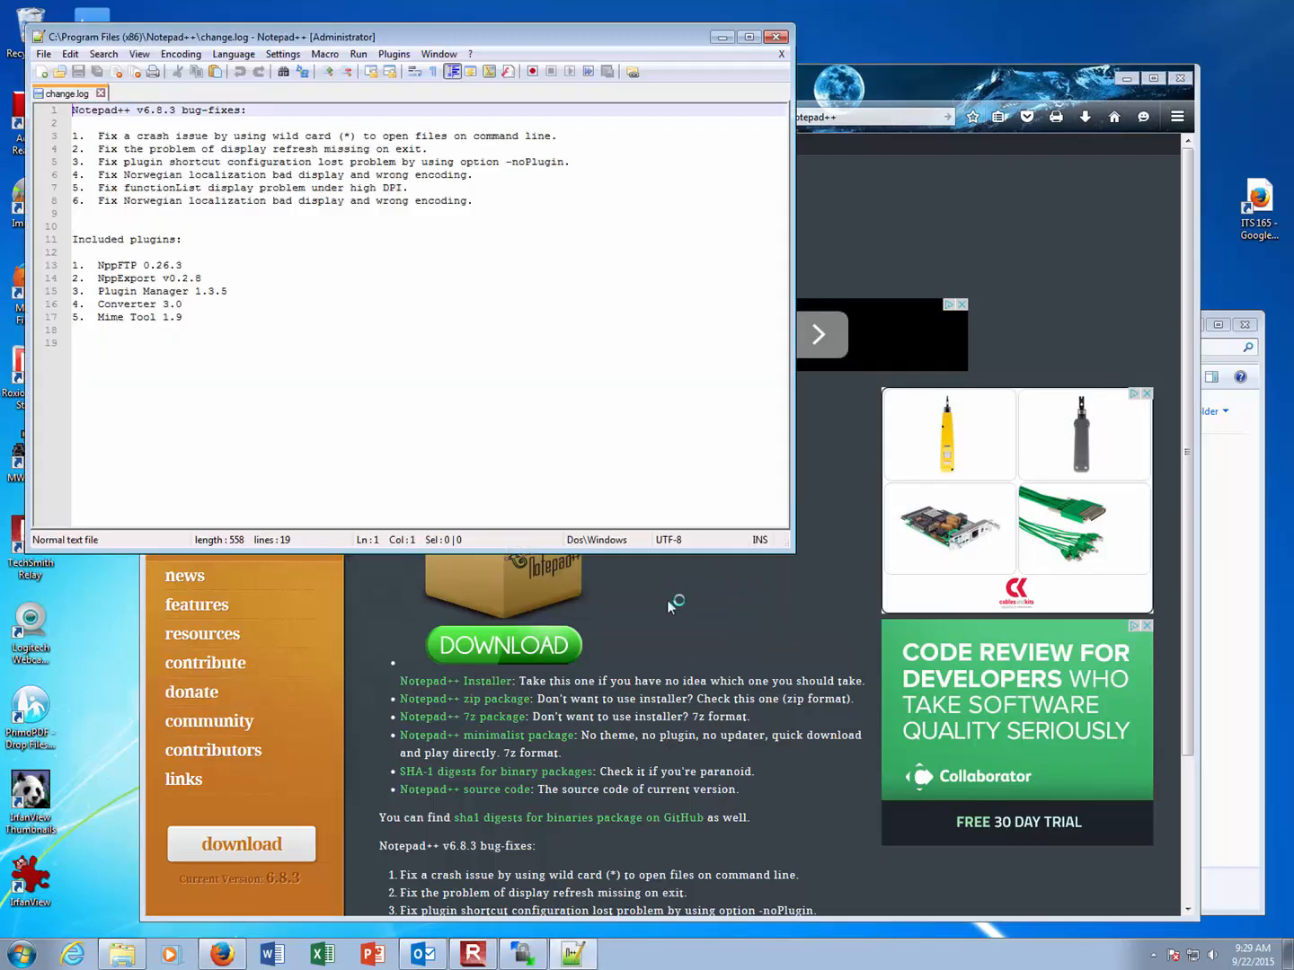
pyautogui.moveTo(500, 45); pyautogui.dragTo(604, 68)
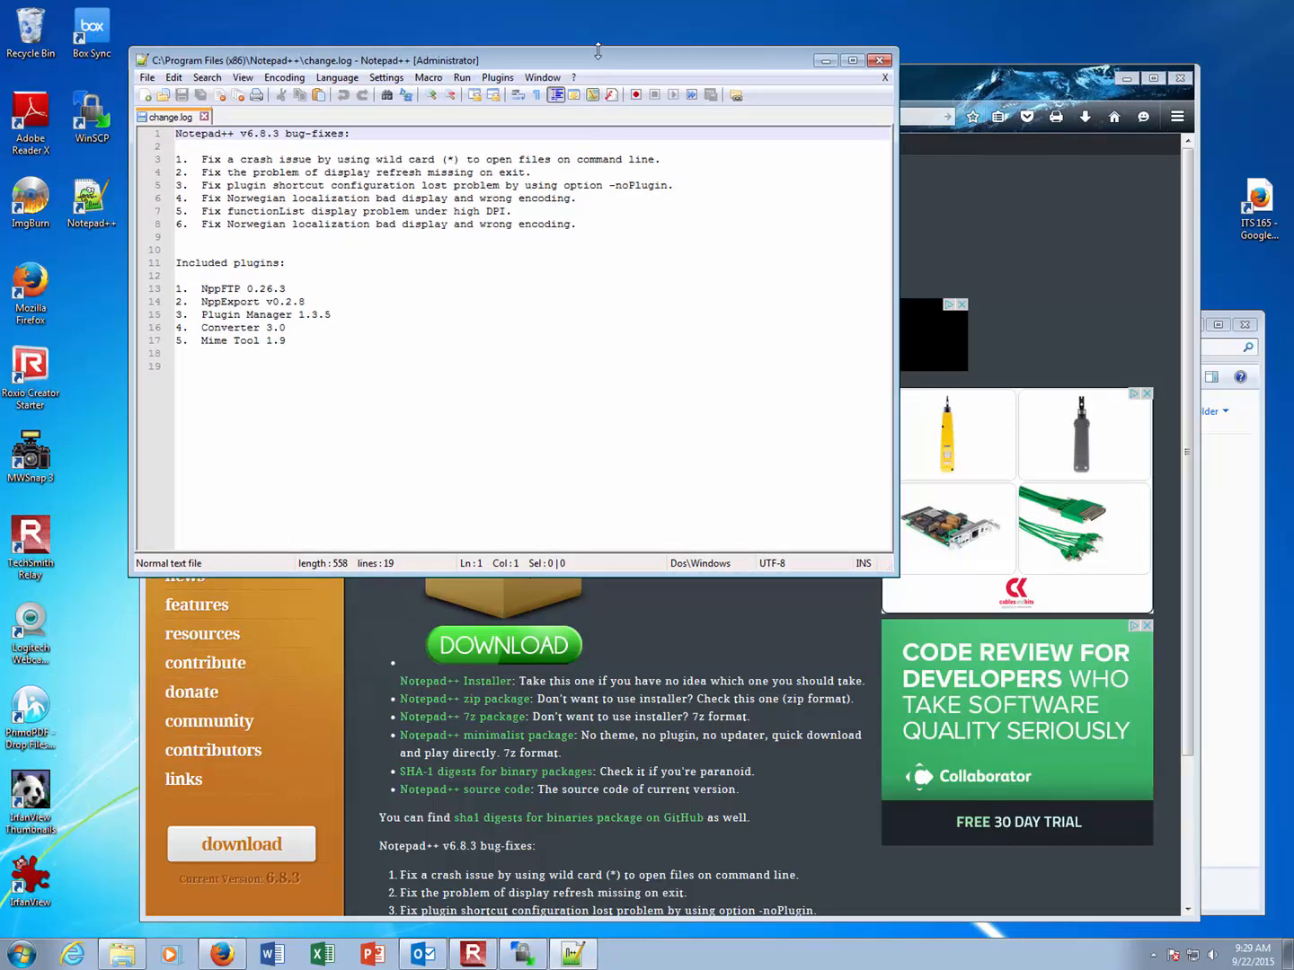
# Step: Minimize Firefox, move the Notepad++ window clear of the WinSCP file lists, and close the www folder window
pyautogui.moveTo(598, 63); pyautogui.dragTo(587, 134)
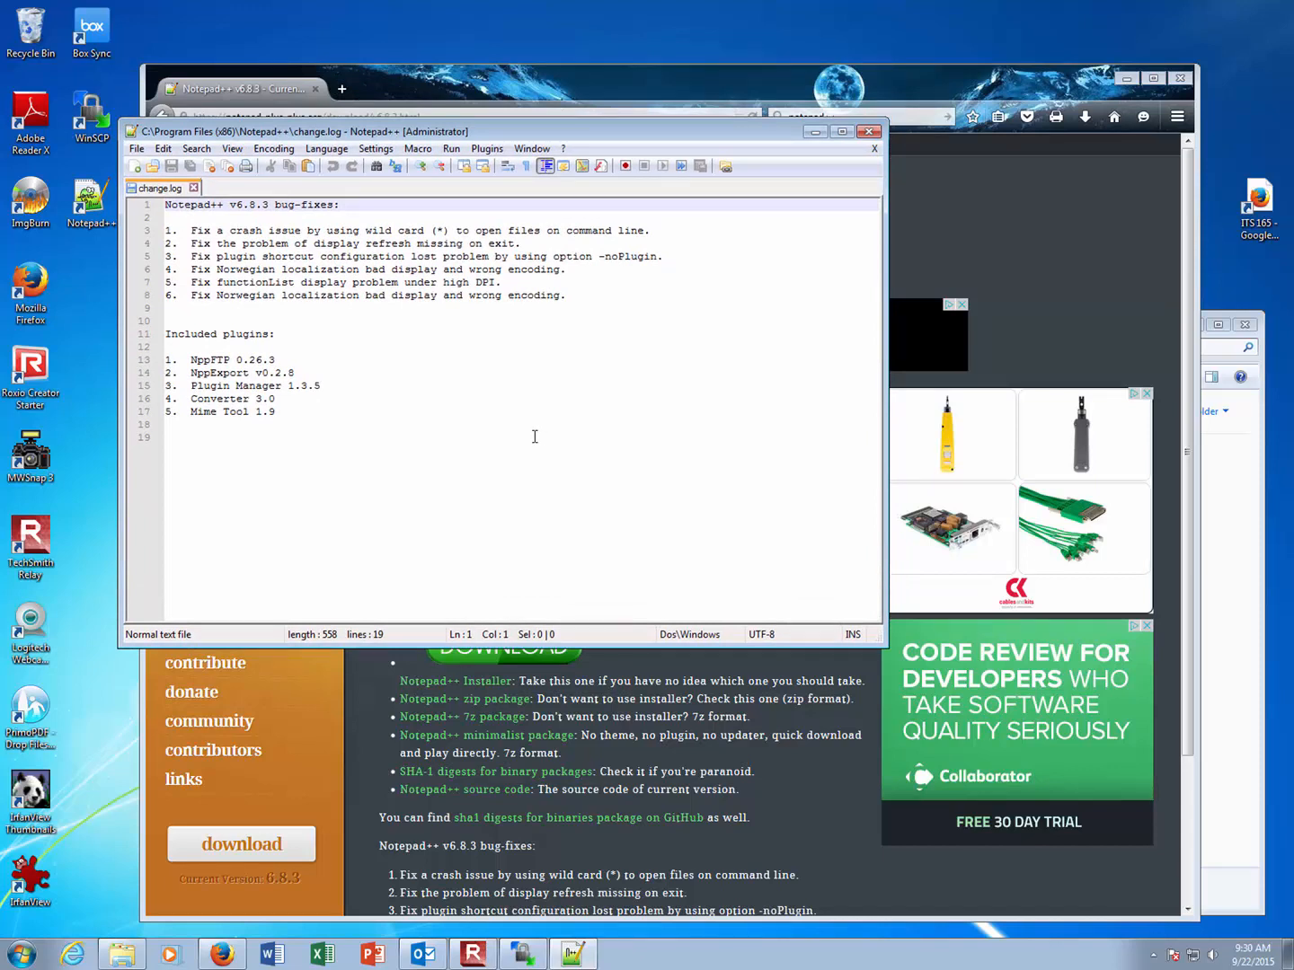
pyautogui.click(992, 228)
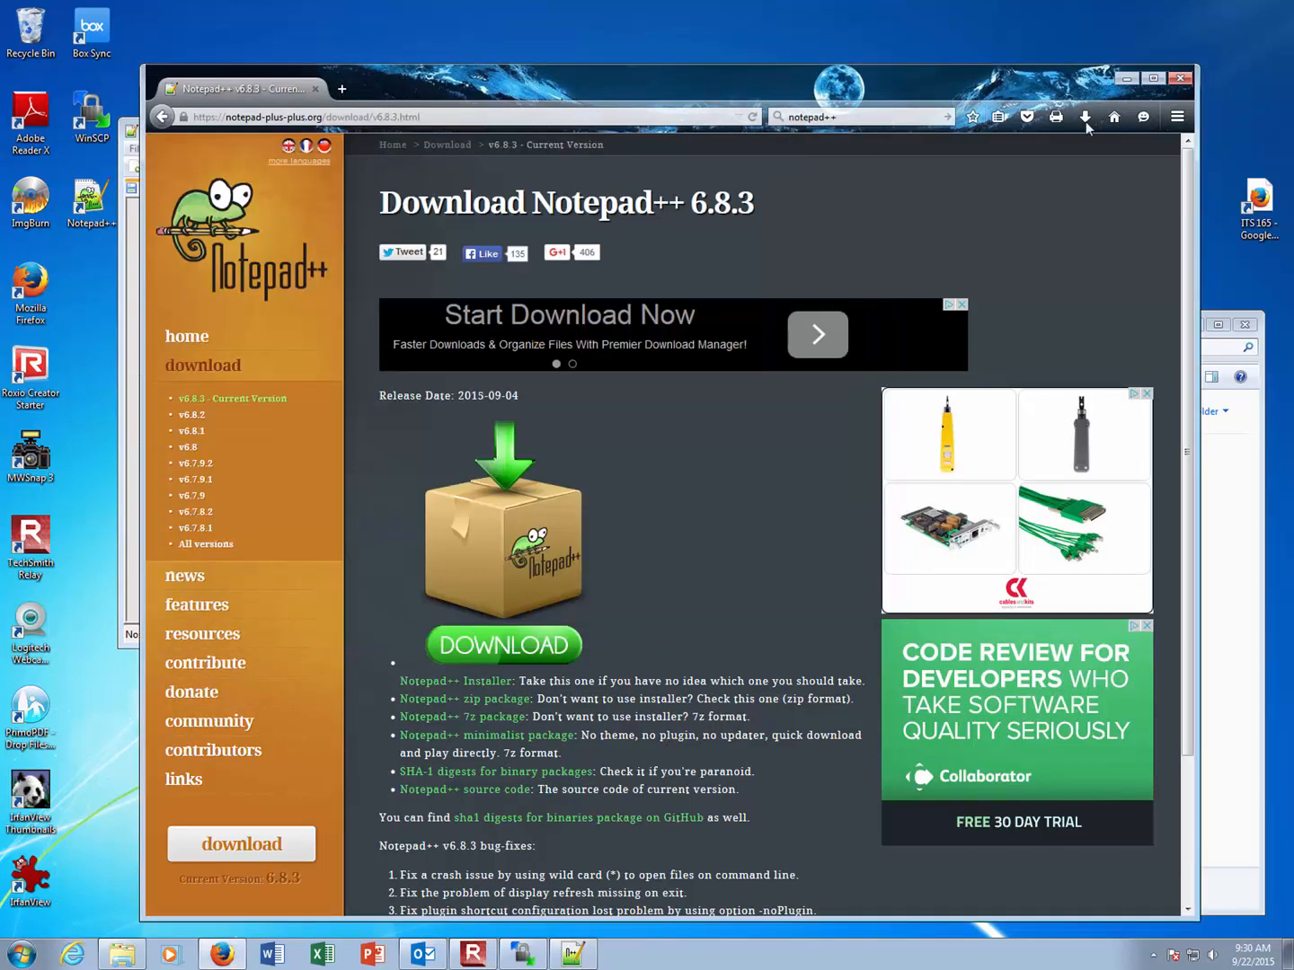
pyautogui.click(1125, 79)
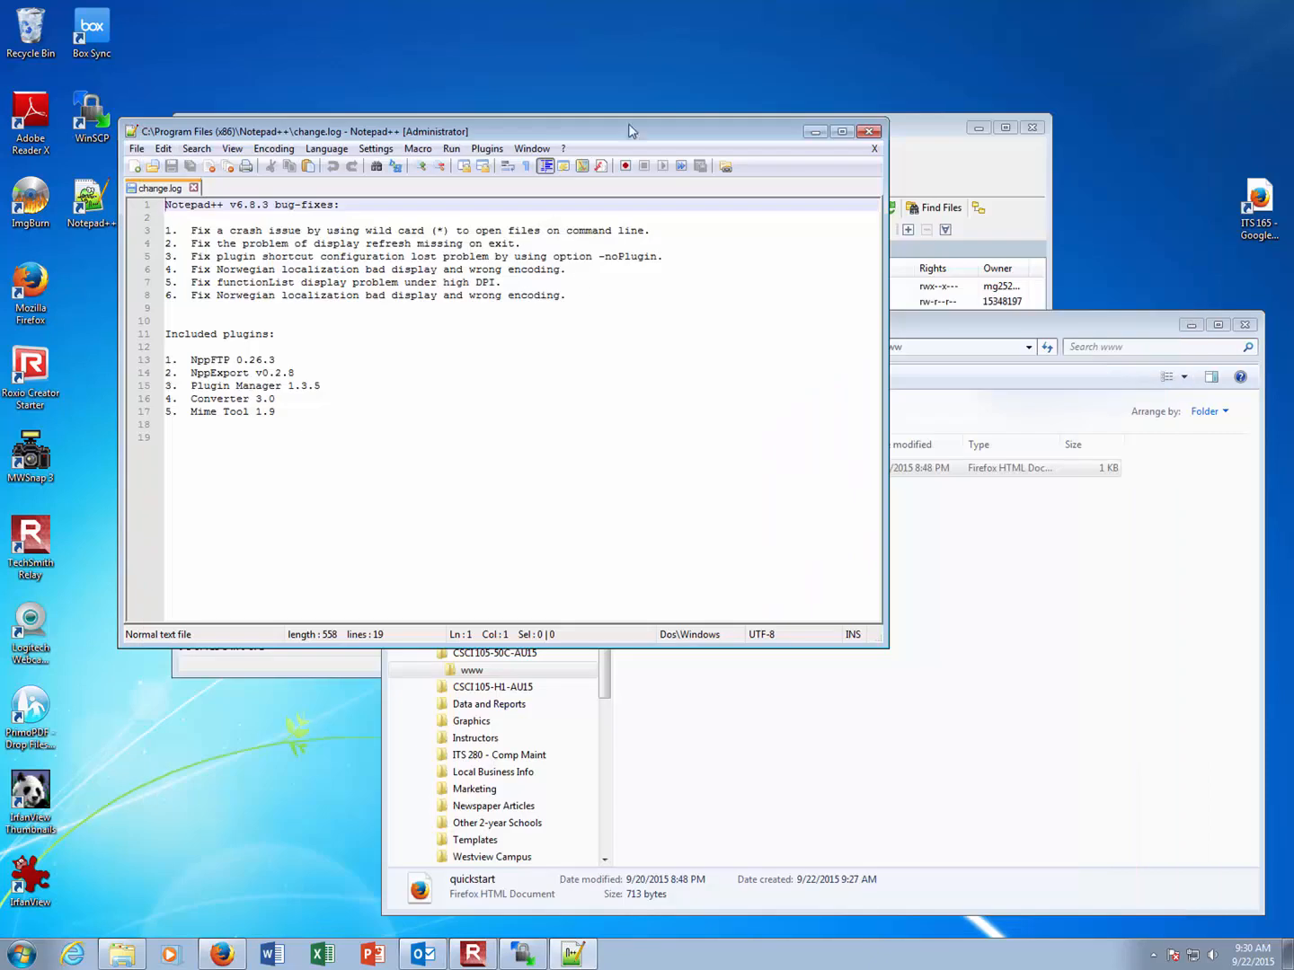
pyautogui.moveTo(638, 132); pyautogui.dragTo(591, 351)
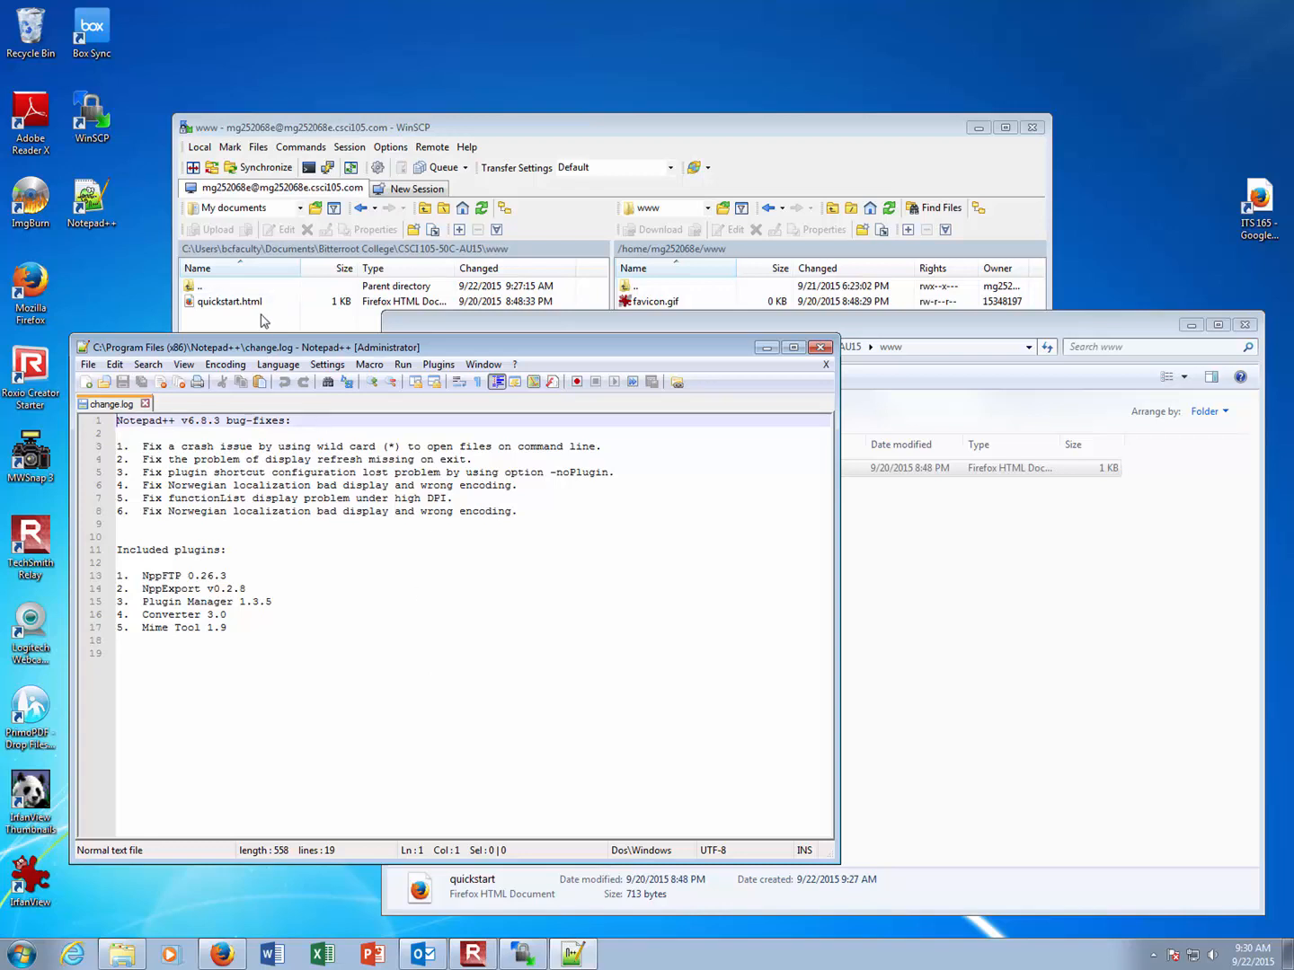
pyautogui.click(1021, 603)
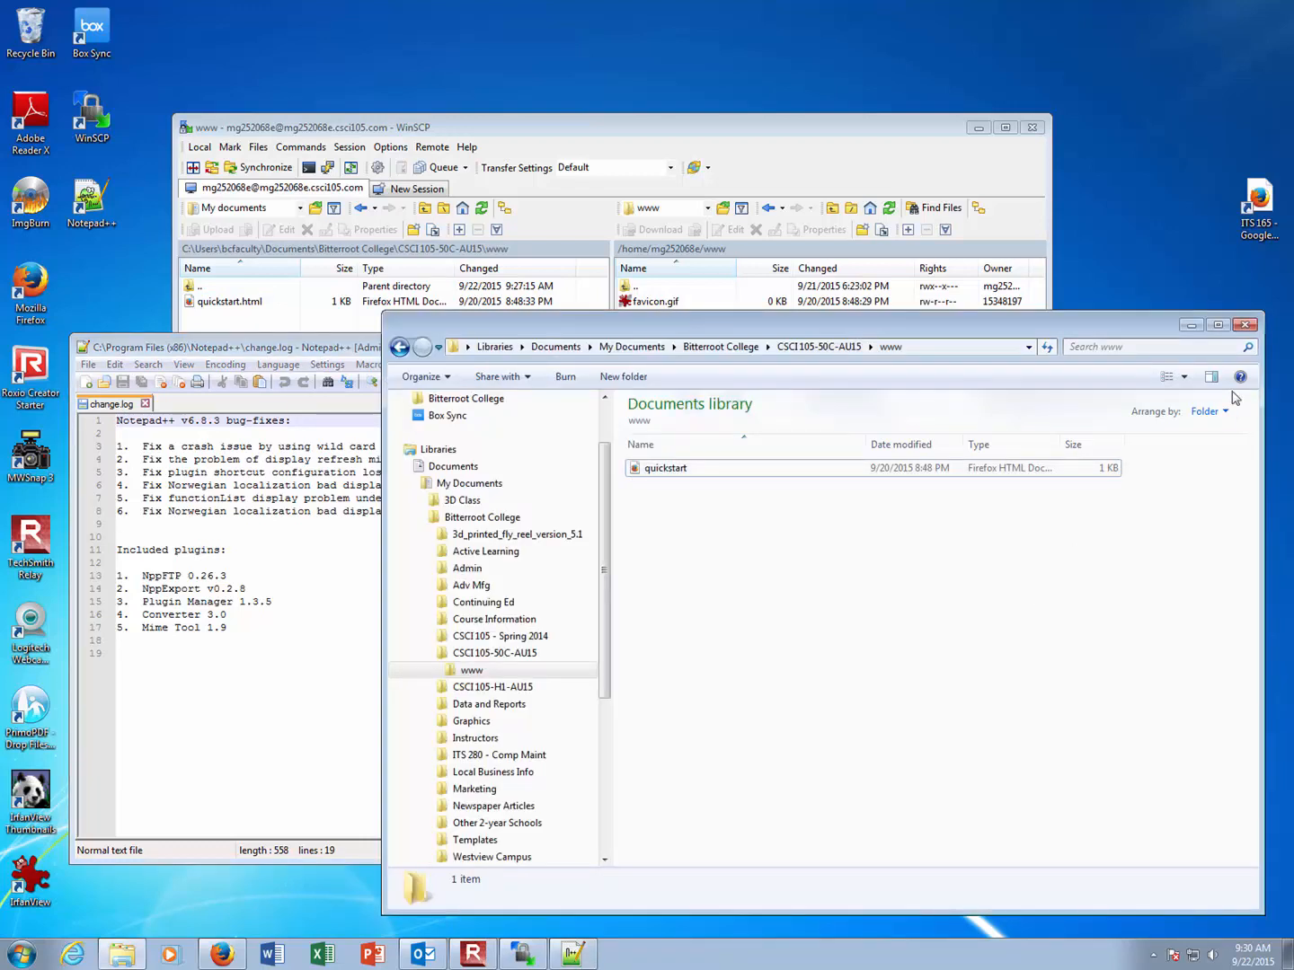
pyautogui.click(1245, 324)
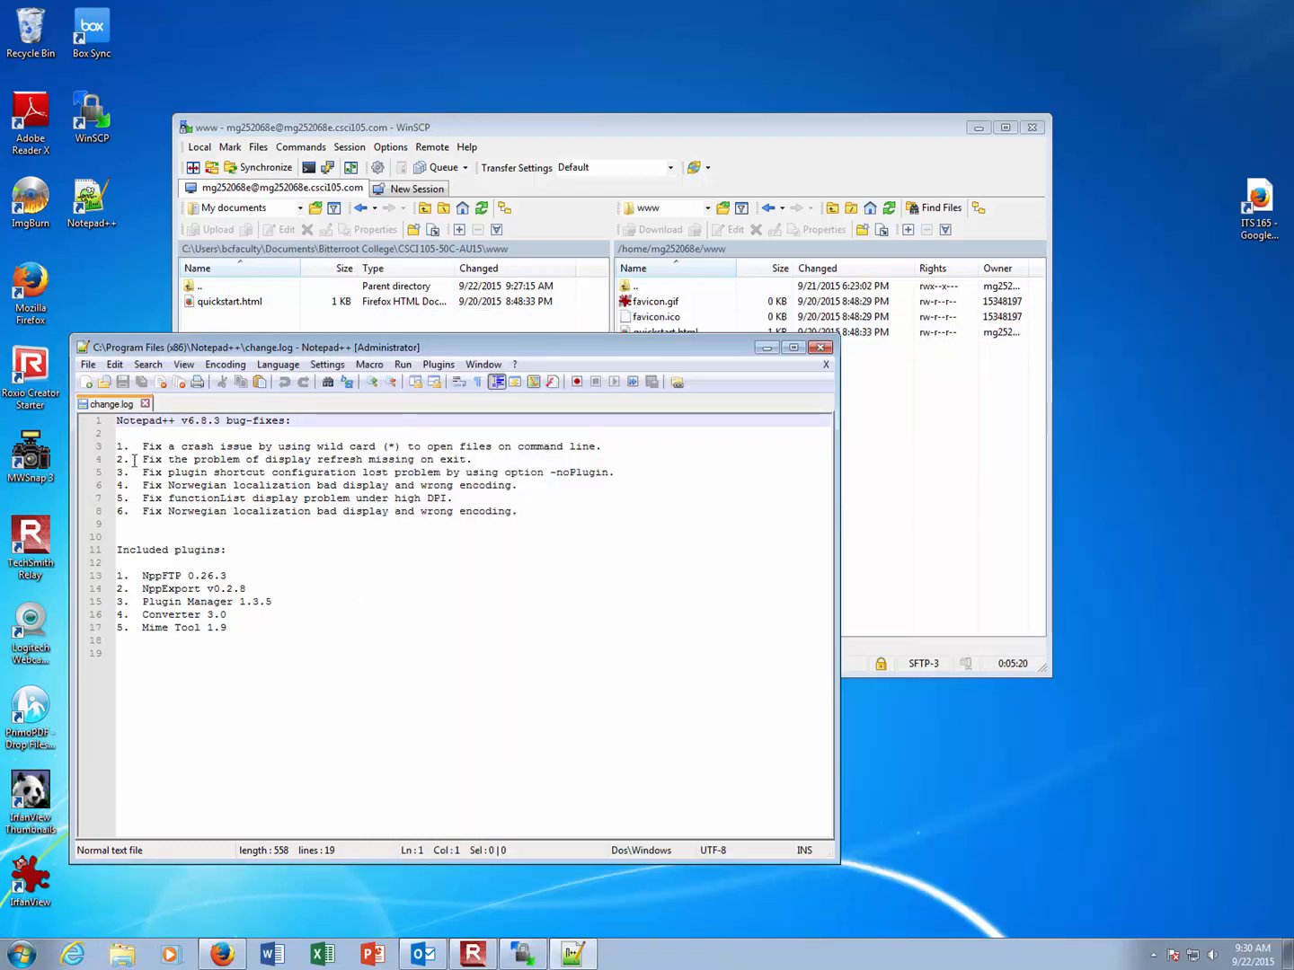
pyautogui.click(88, 364)
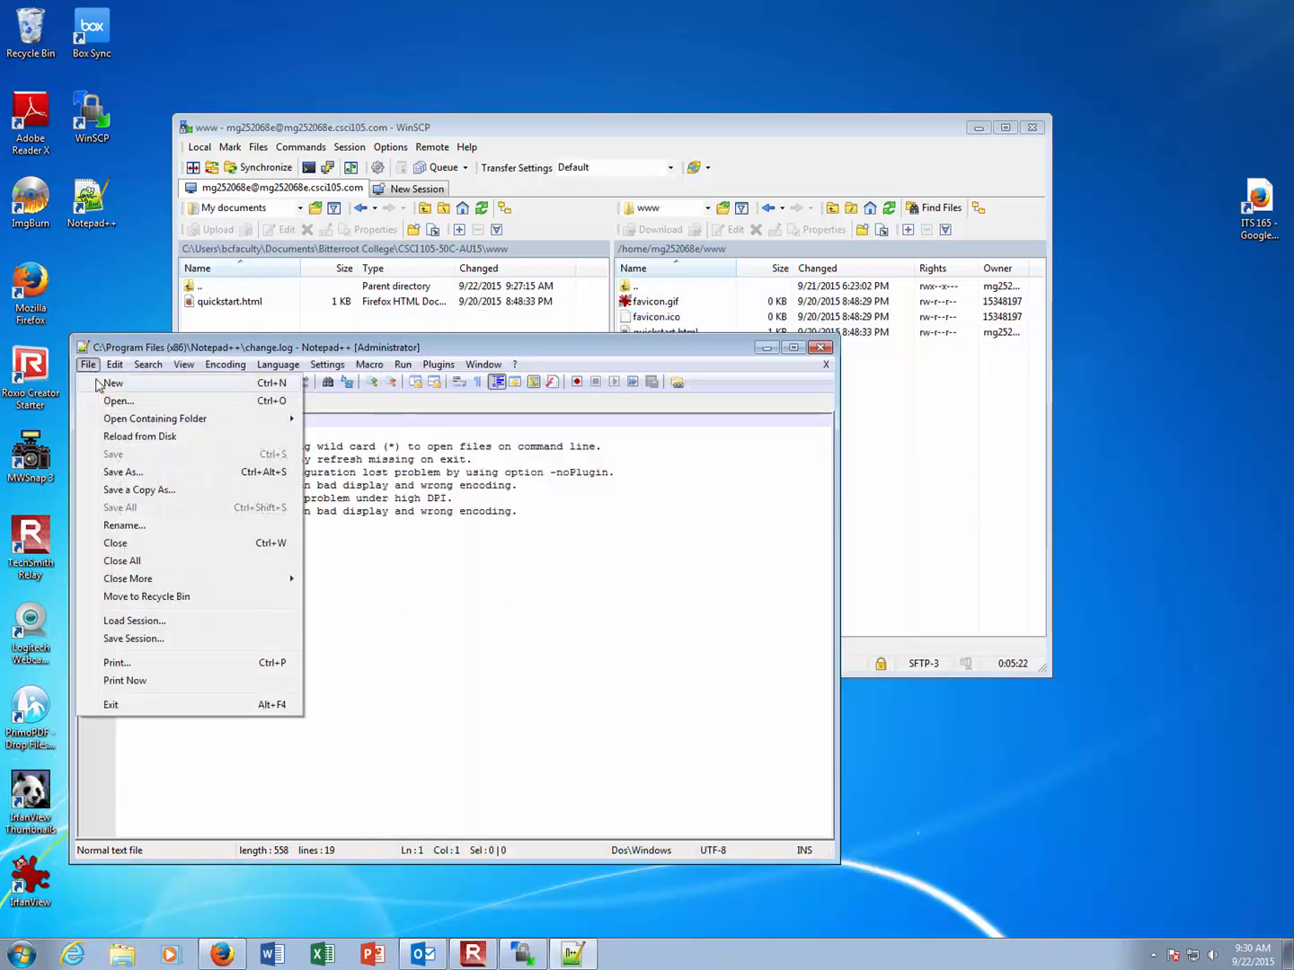
pyautogui.click(127, 403)
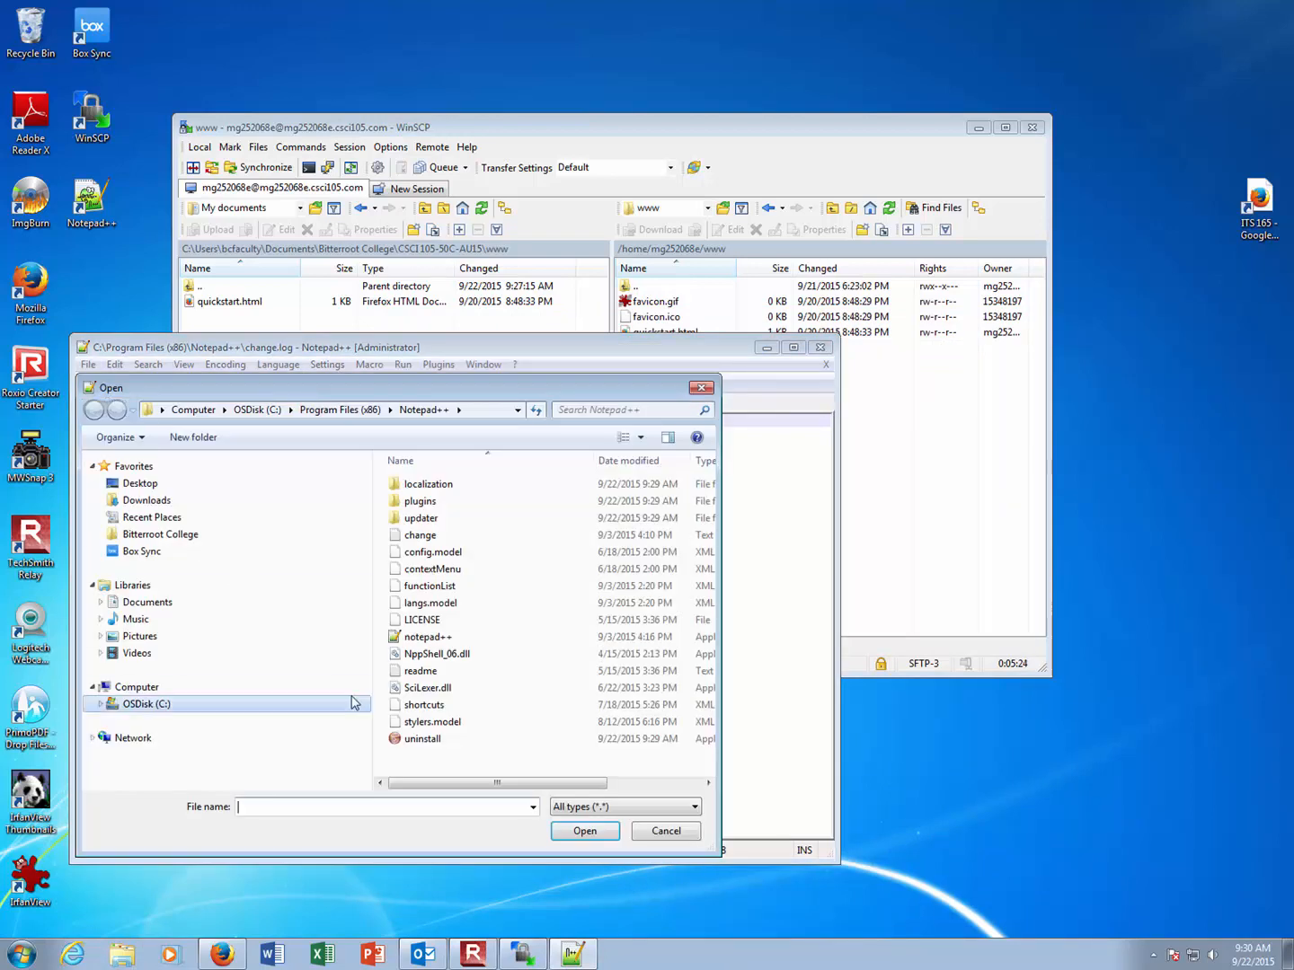
pyautogui.click(99, 603)
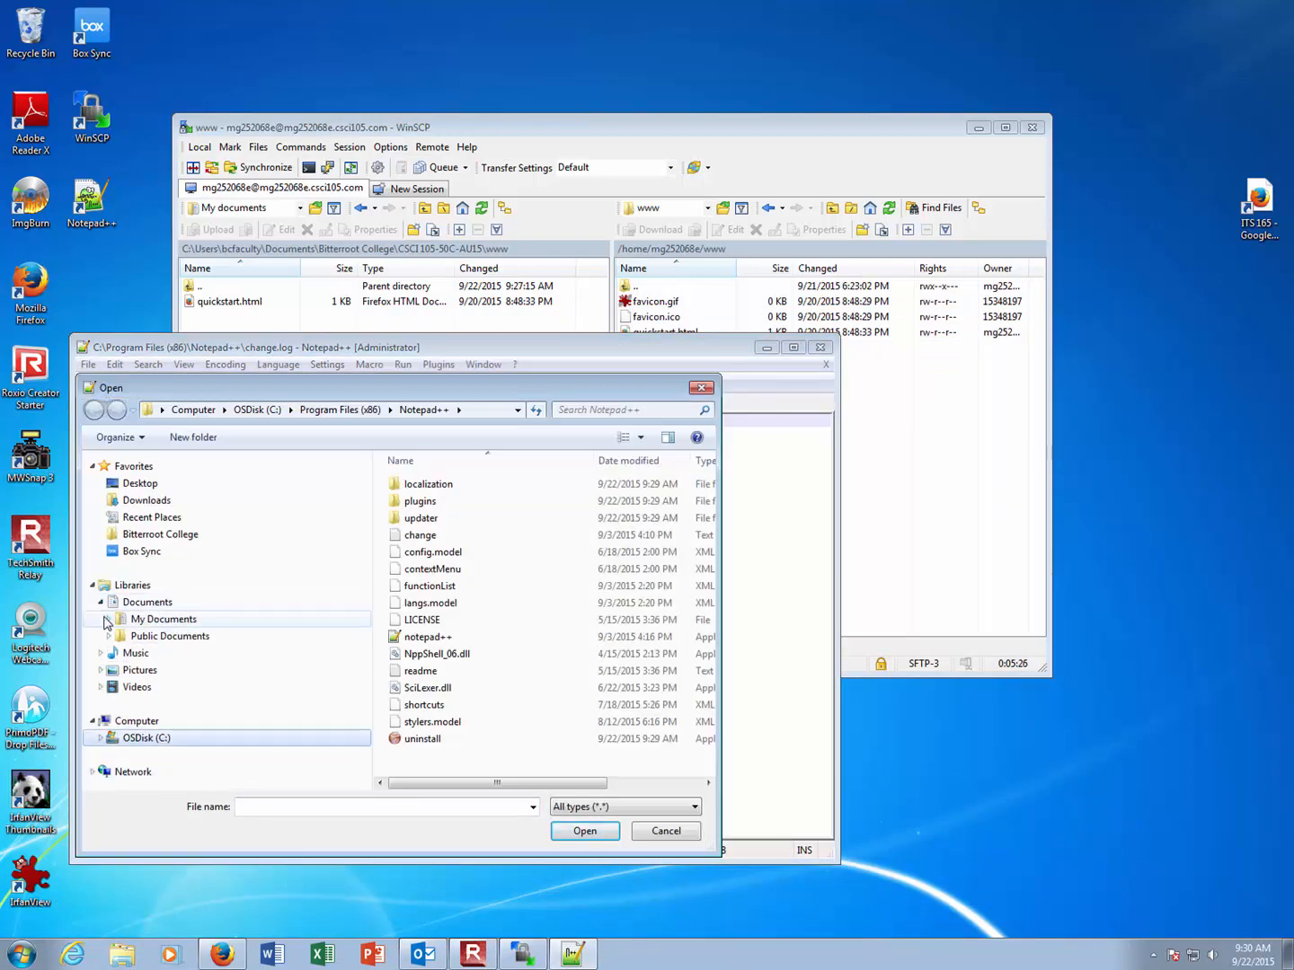
pyautogui.click(109, 619)
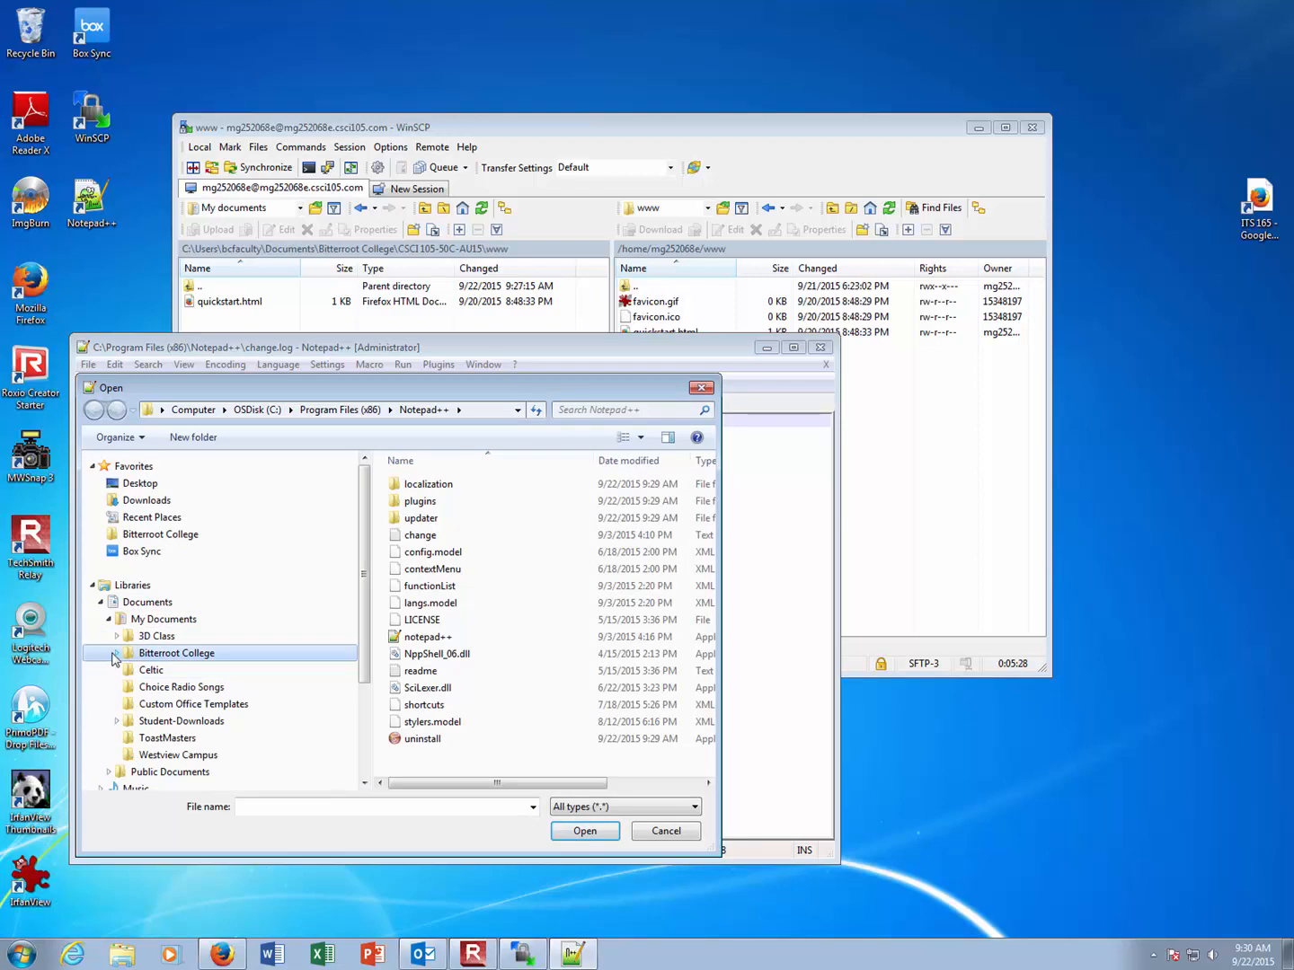
pyautogui.click(117, 654)
pyautogui.click(125, 721)
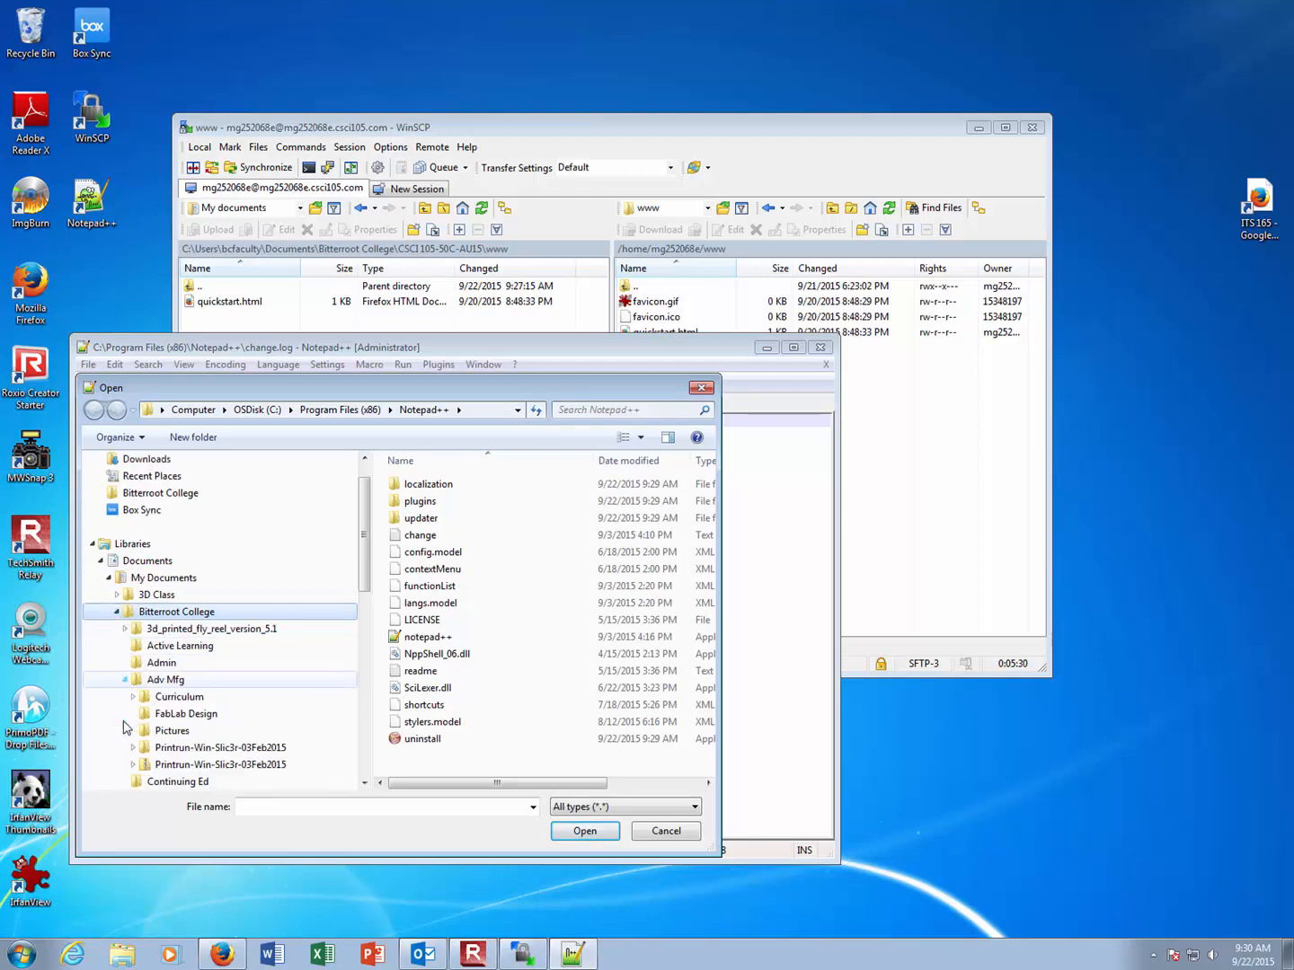
pyautogui.click(126, 680)
pyautogui.click(124, 747)
pyautogui.click(167, 766)
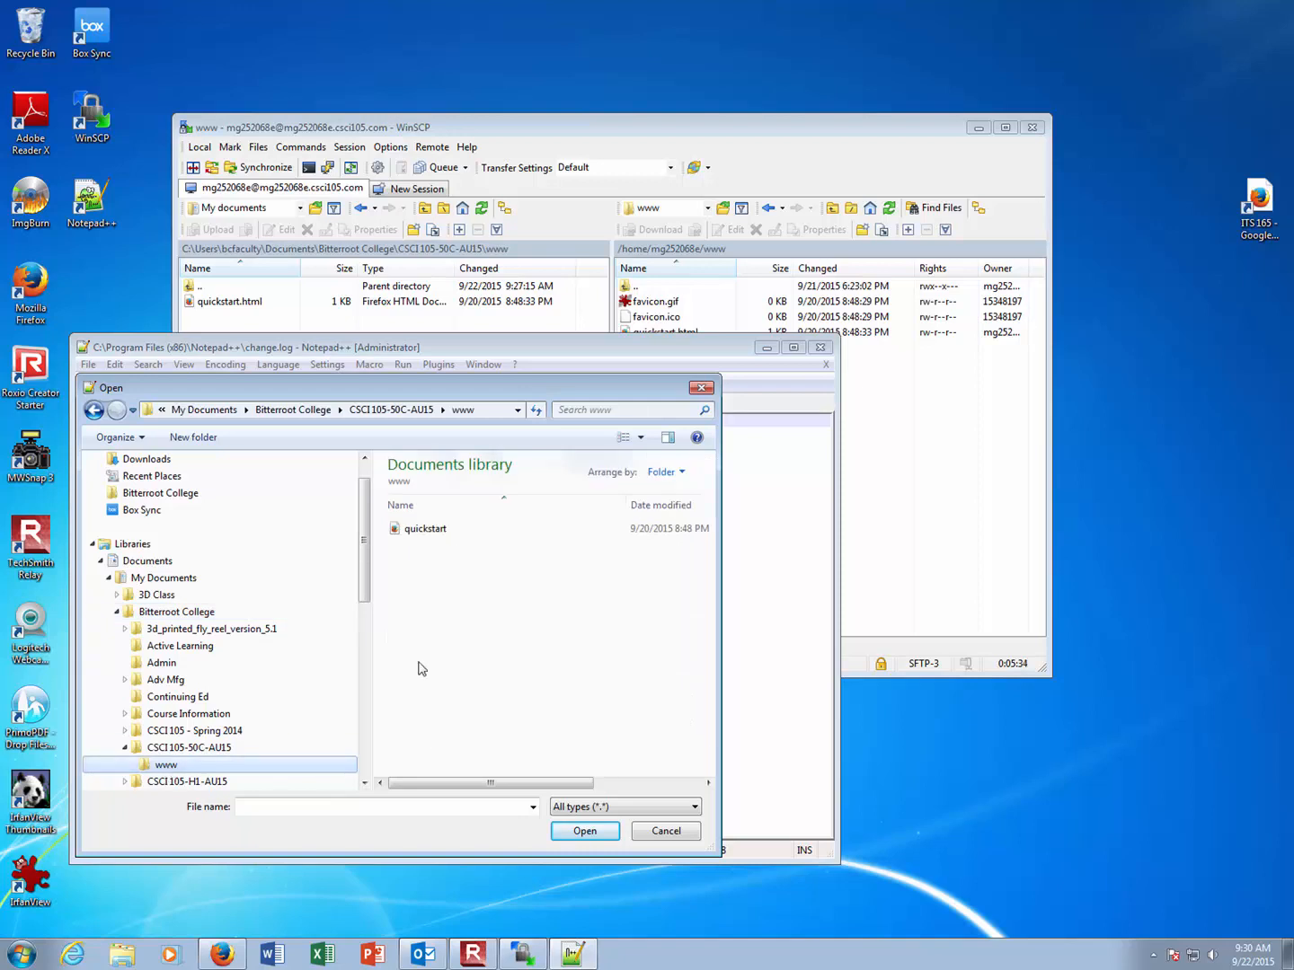
pyautogui.click(444, 532)
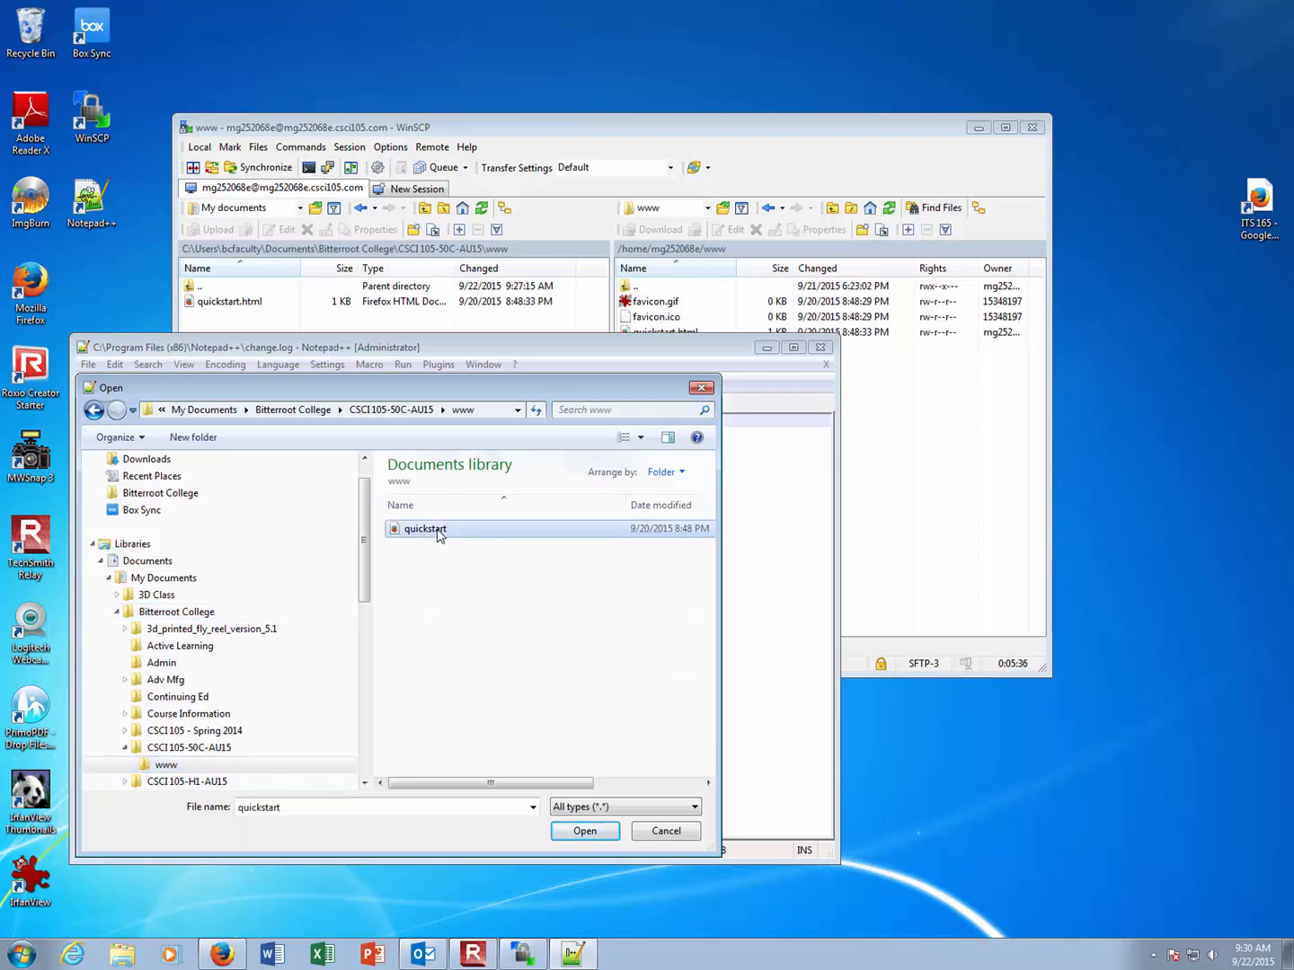
pyautogui.click(584, 831)
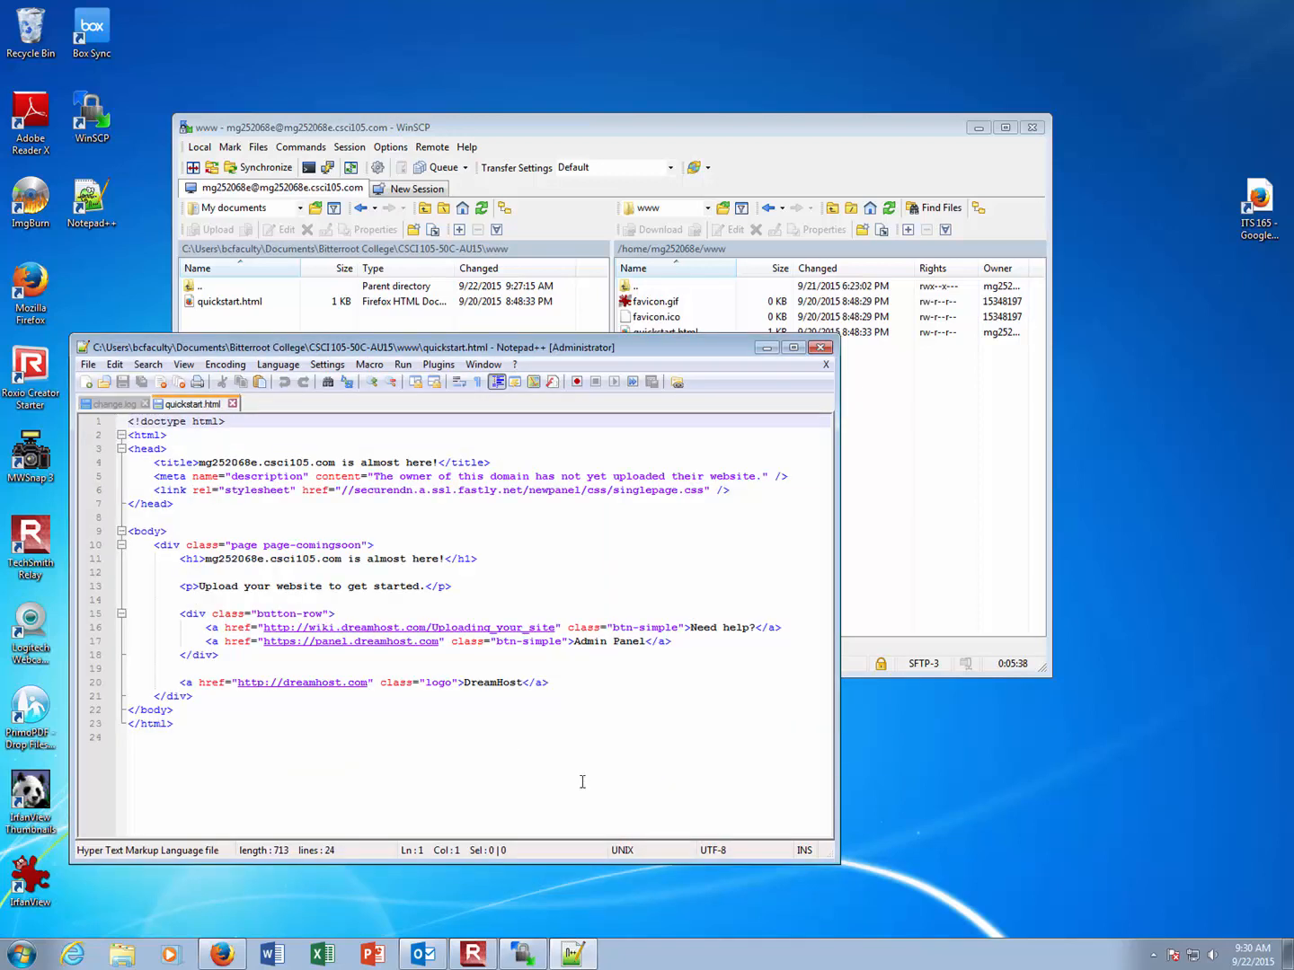
pyautogui.moveTo(652, 350); pyautogui.dragTo(681, 356)
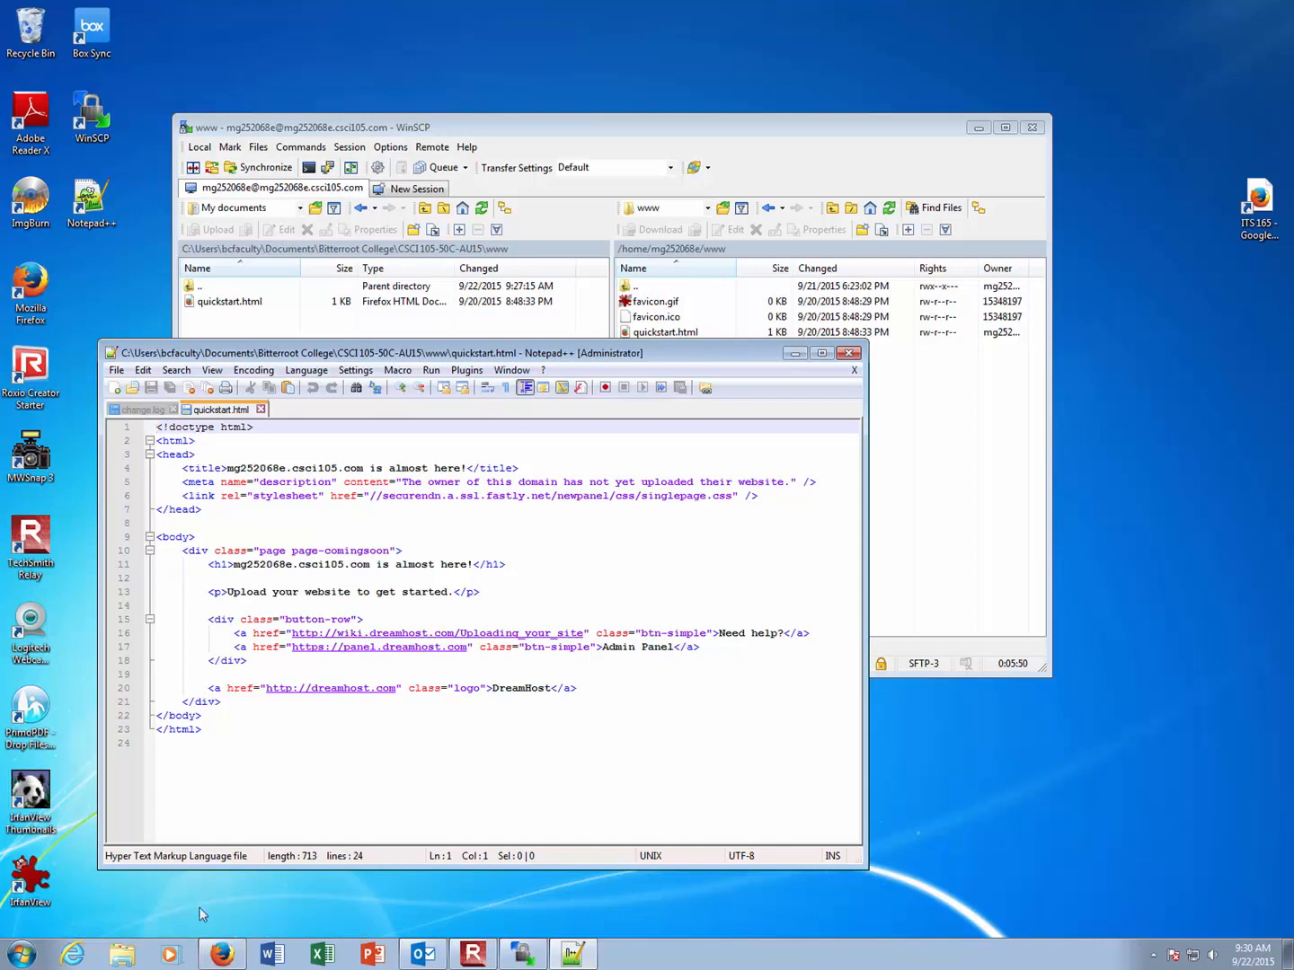
# Step: Switch to Firefox and load the home page of the account's own csci105.com site
pyautogui.click(222, 954)
pyautogui.click(526, 118)
pyautogui.write('mg')
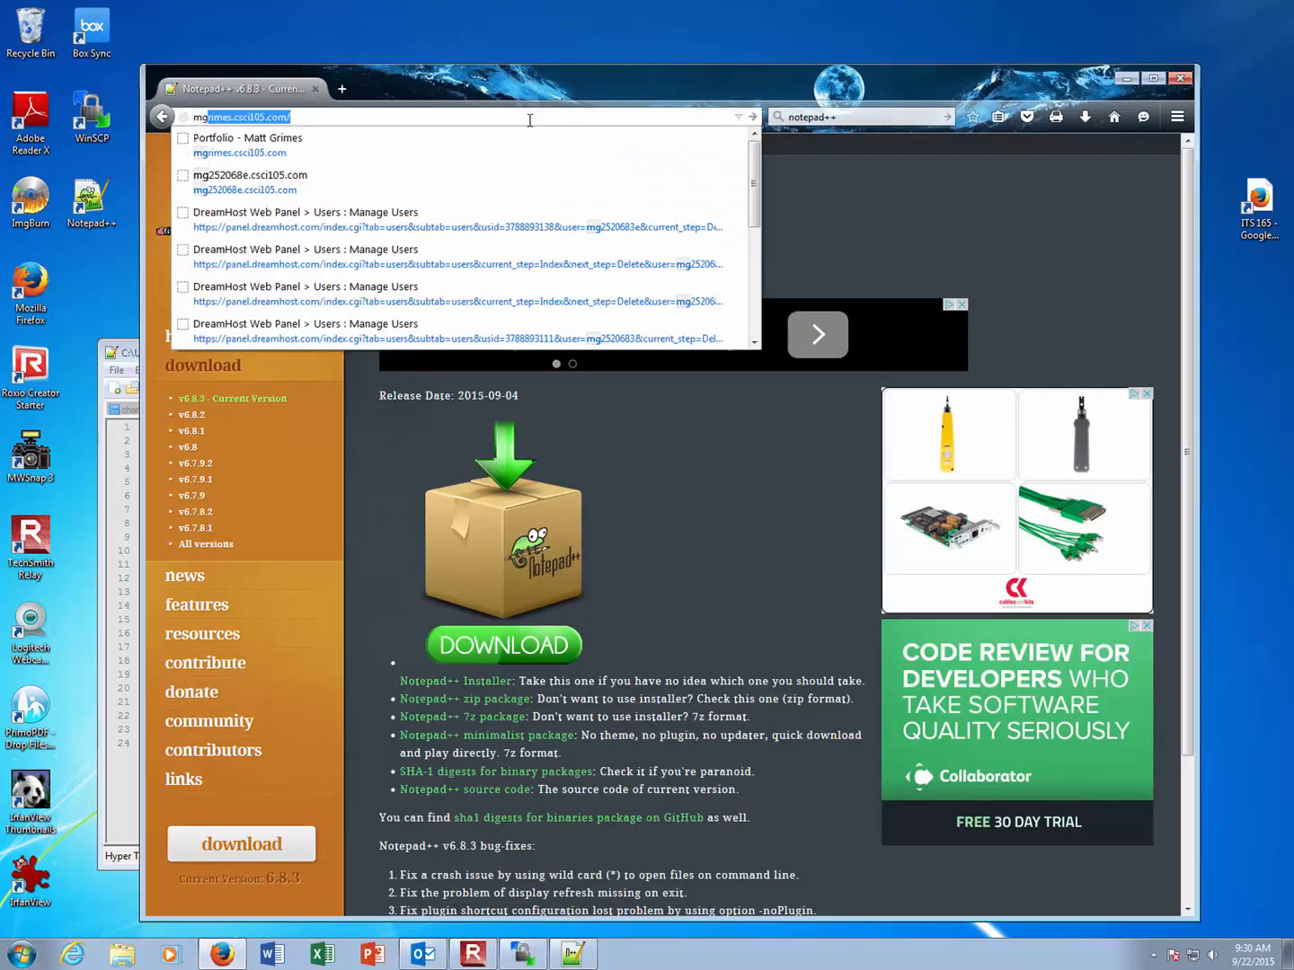
pyautogui.write('252068')
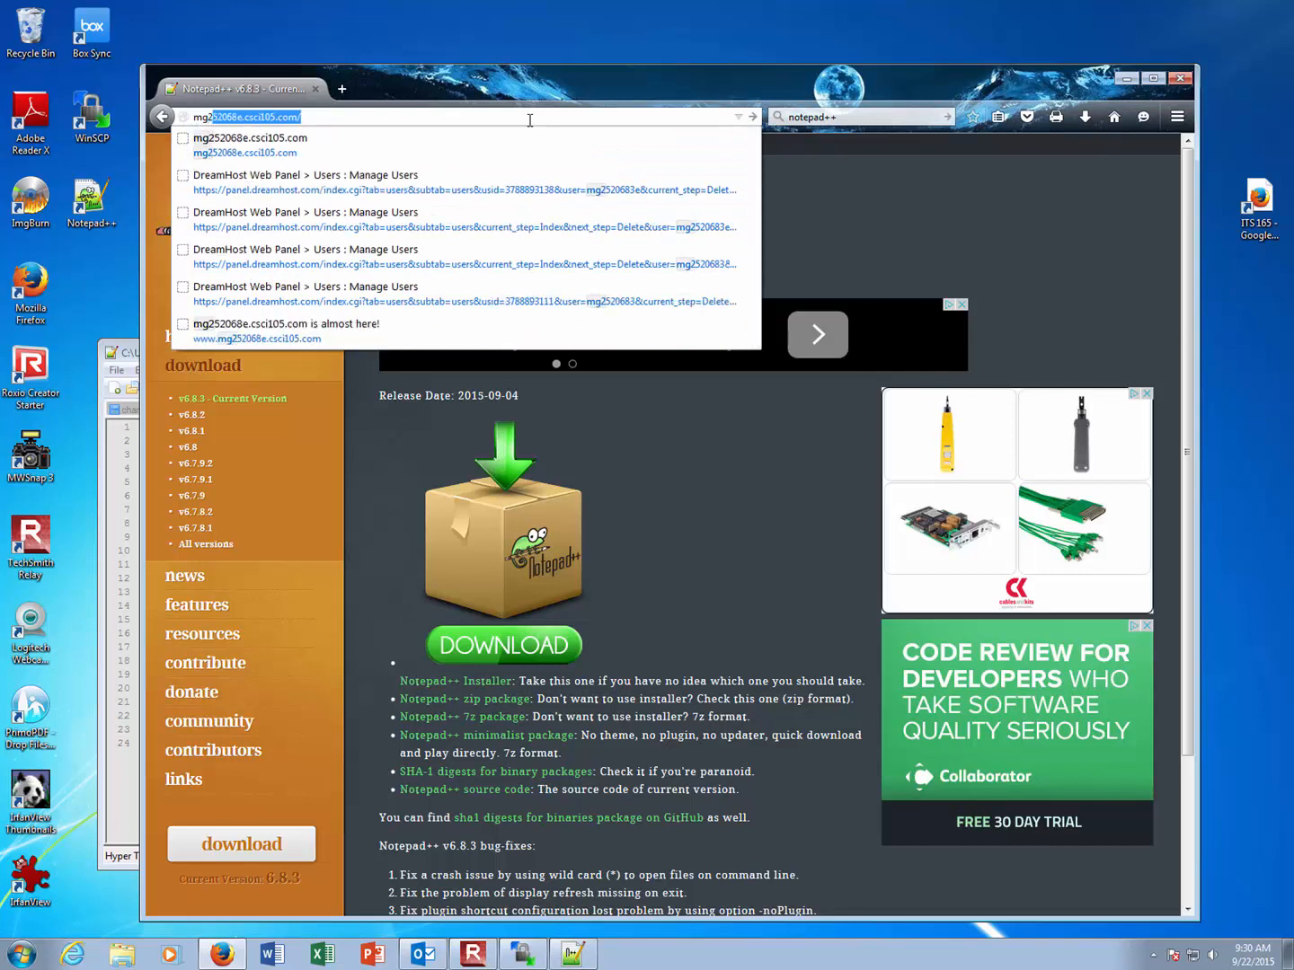
pyautogui.press('Right')
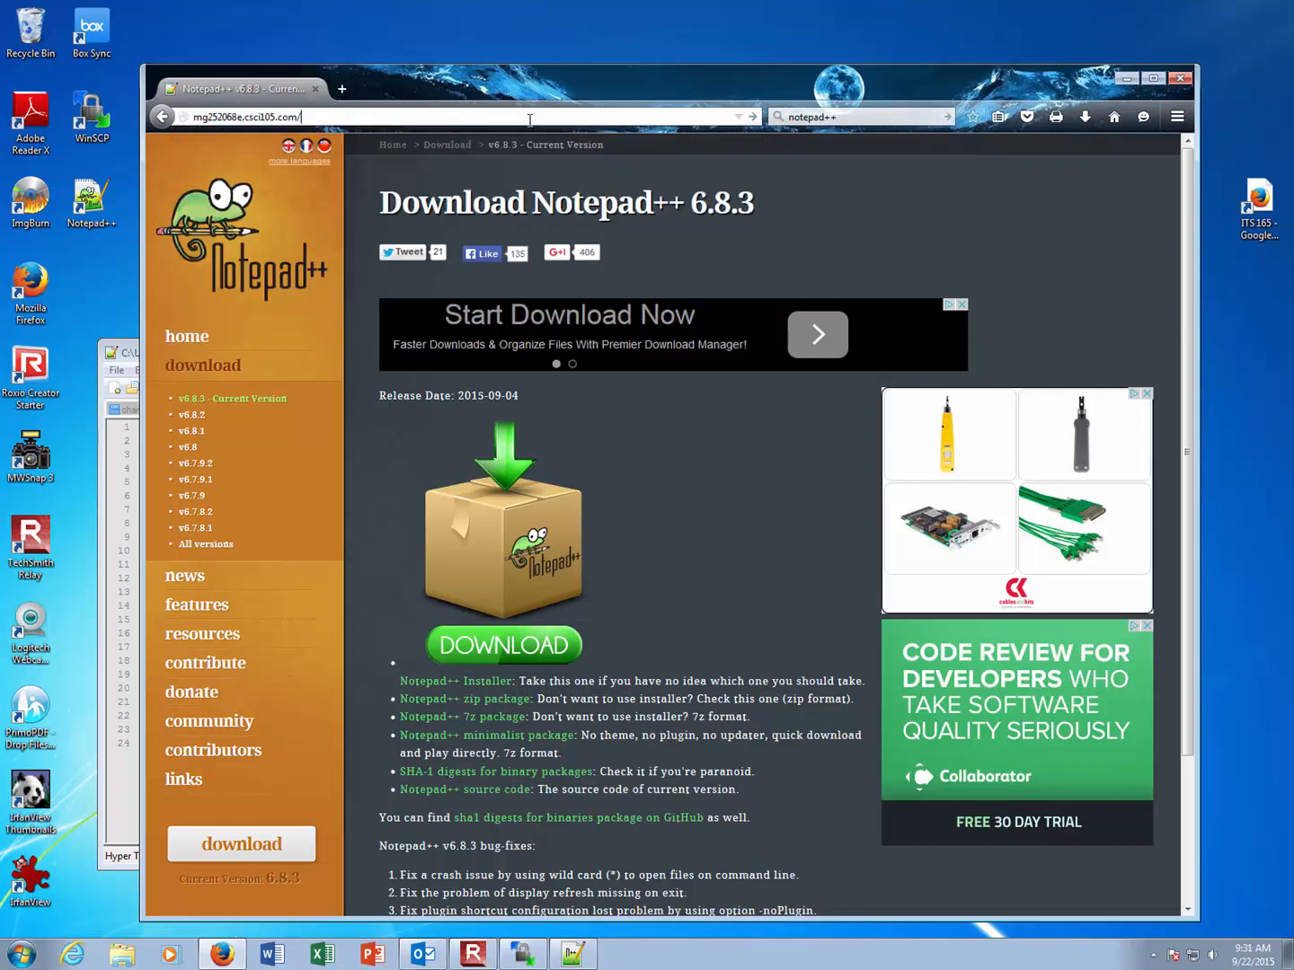
pyautogui.click(754, 117)
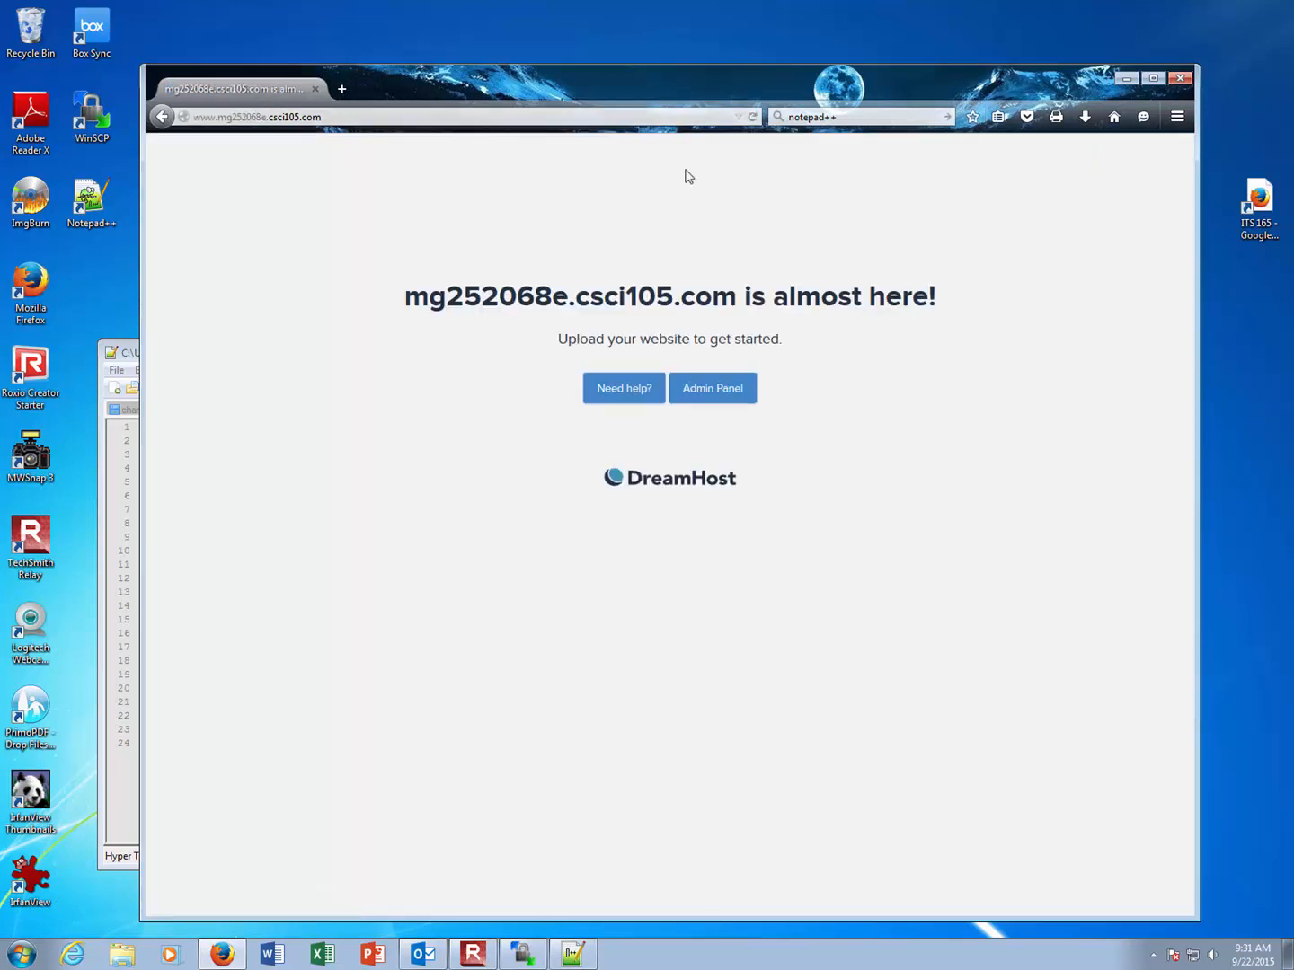
pyautogui.moveTo(690, 78); pyautogui.dragTo(731, 67)
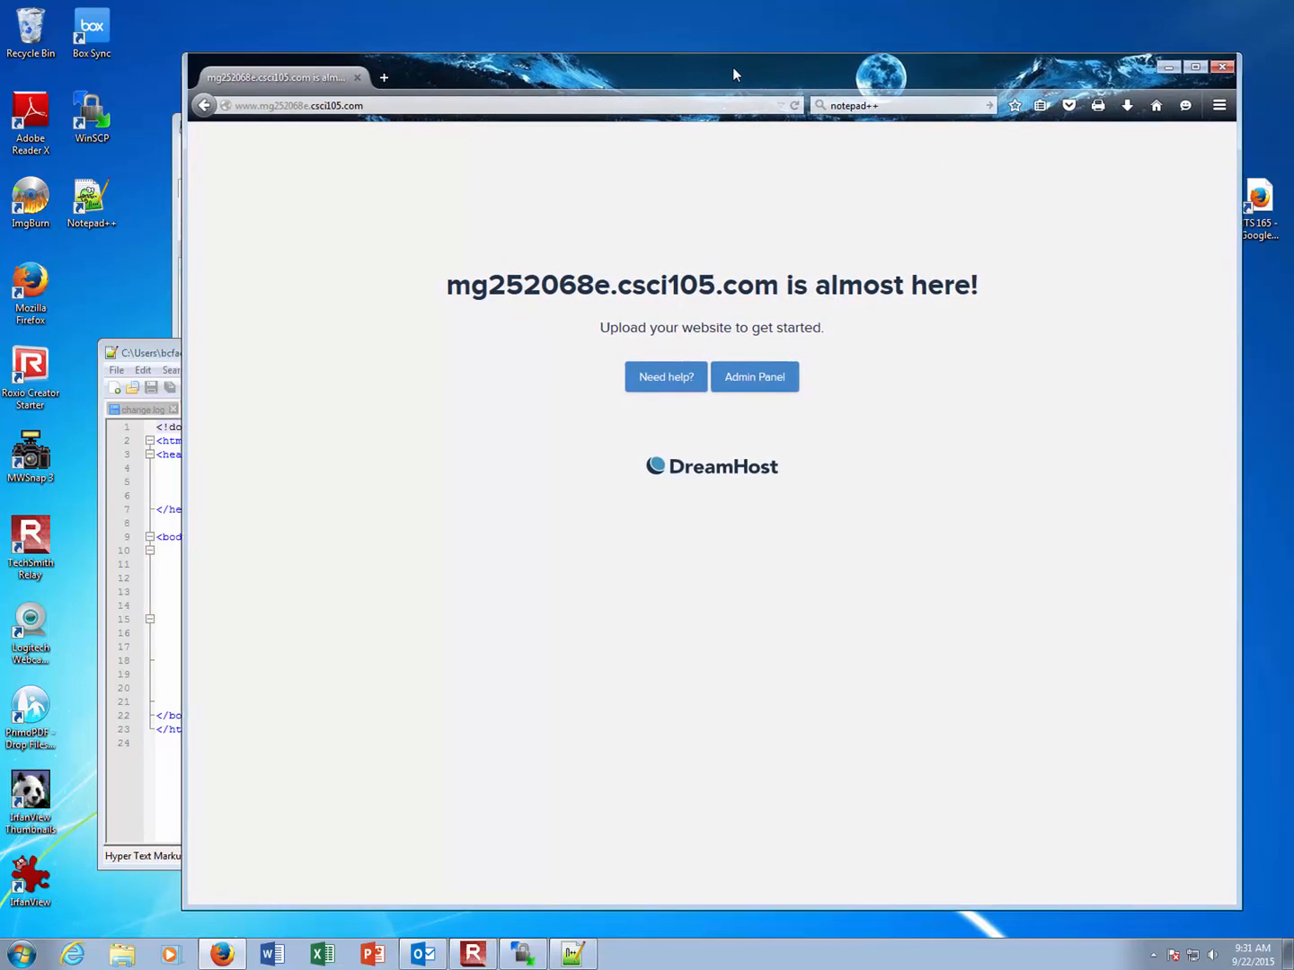
# Step: Compare the title, heading and "Upload your website to get started" paragraph in quickstart.html with the page in Firefox
pyautogui.click(132, 352)
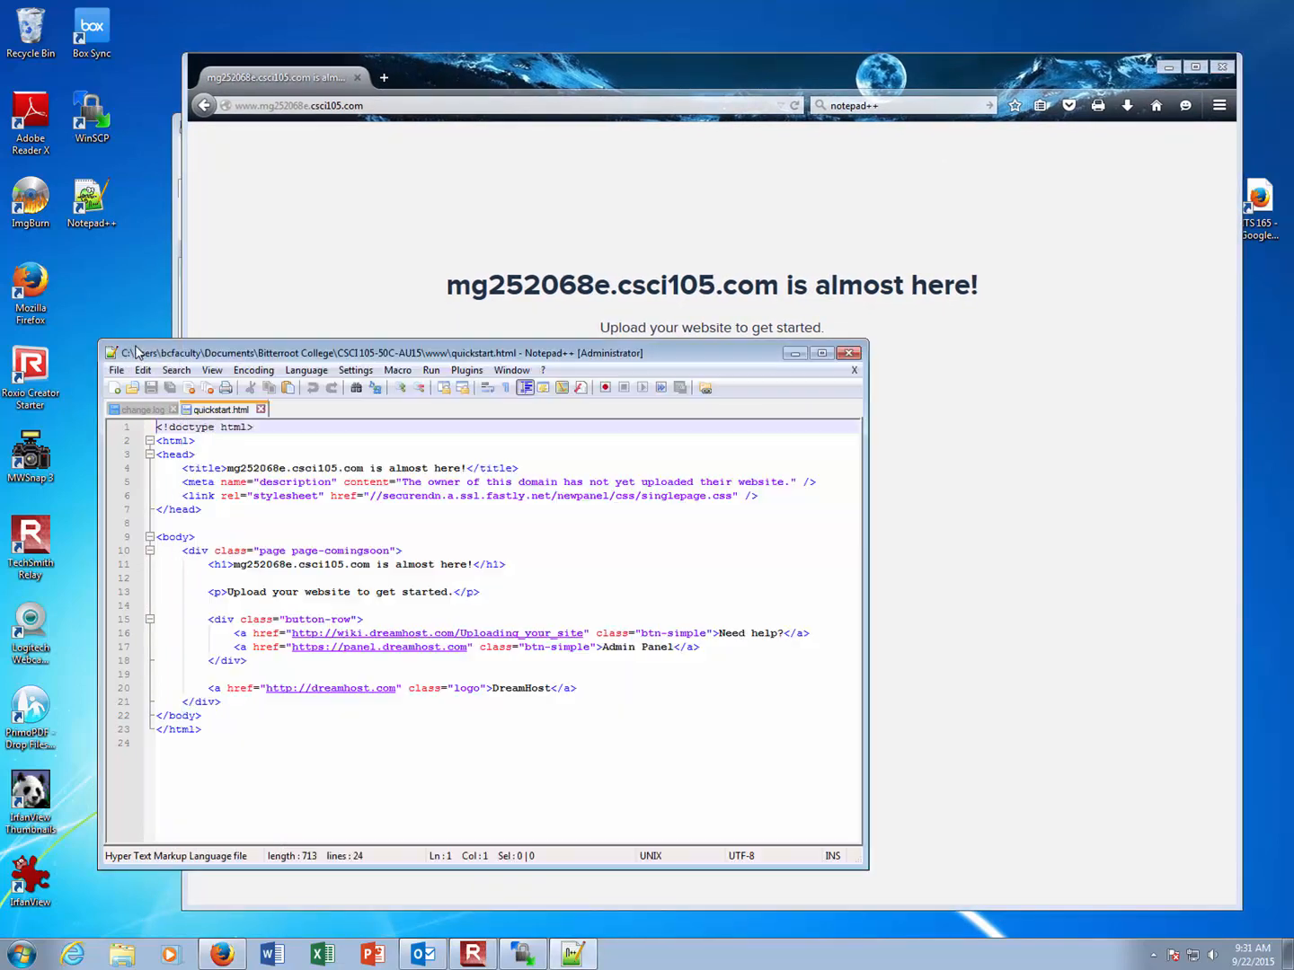
pyautogui.moveTo(614, 352); pyautogui.dragTo(705, 424)
pyautogui.moveTo(321, 540); pyautogui.dragTo(556, 540)
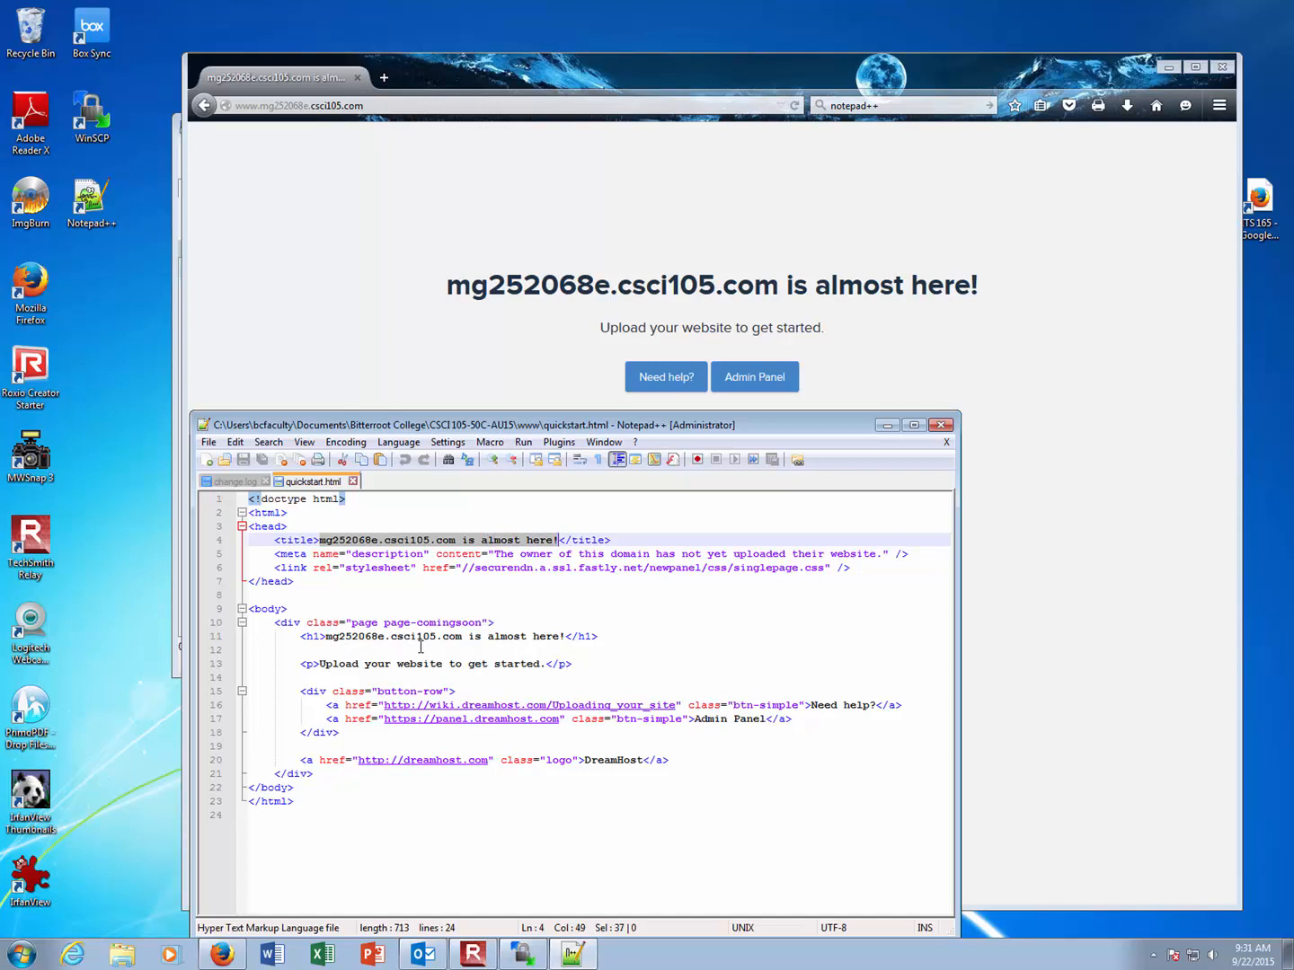
pyautogui.click(378, 642)
pyautogui.moveTo(329, 645); pyautogui.dragTo(522, 642)
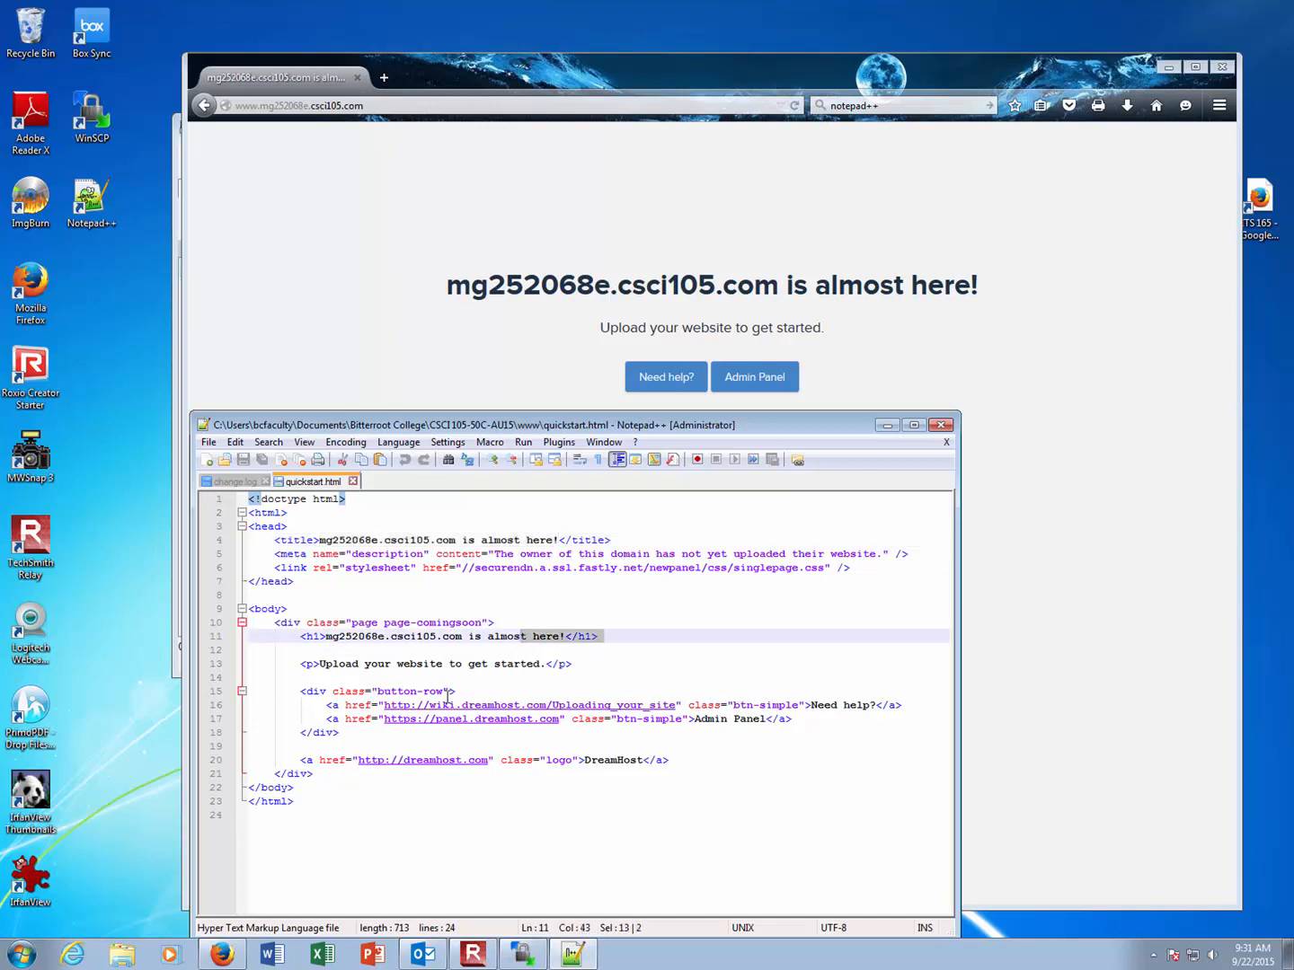
pyautogui.moveTo(320, 665); pyautogui.dragTo(541, 664)
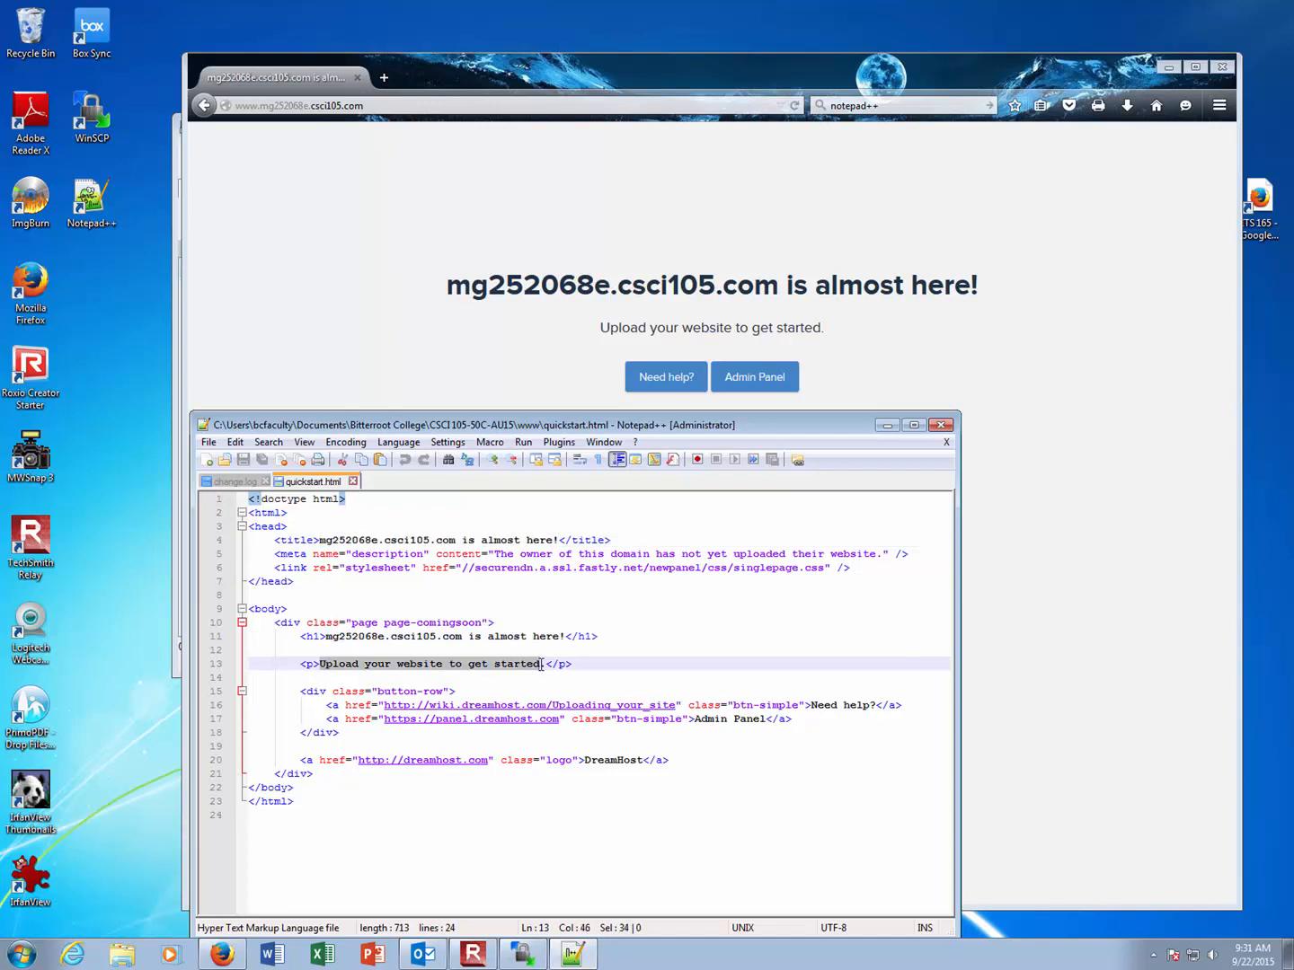
pyautogui.moveTo(600, 333); pyautogui.dragTo(822, 334)
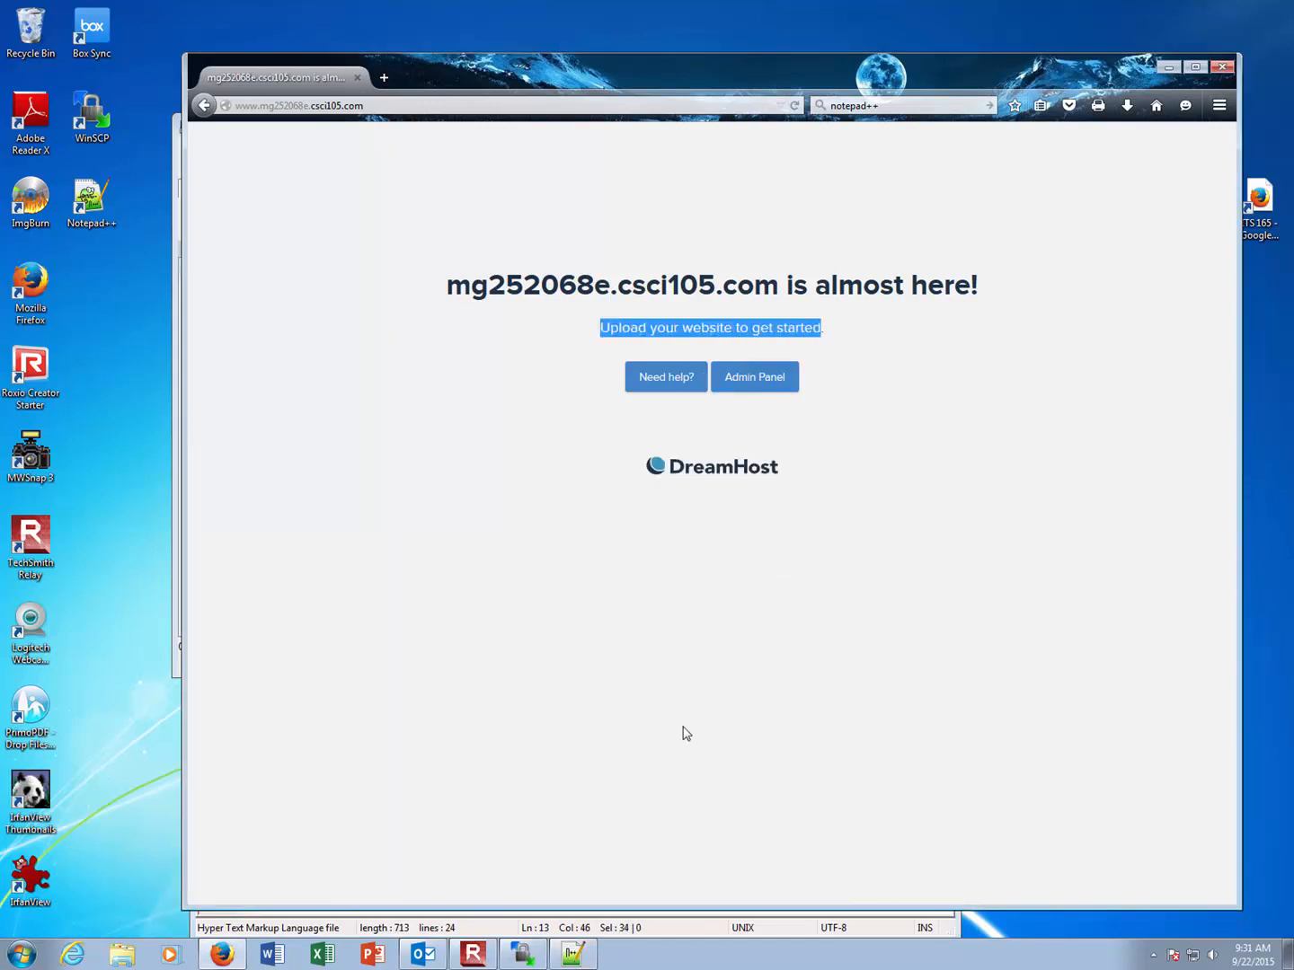
pyautogui.click(680, 934)
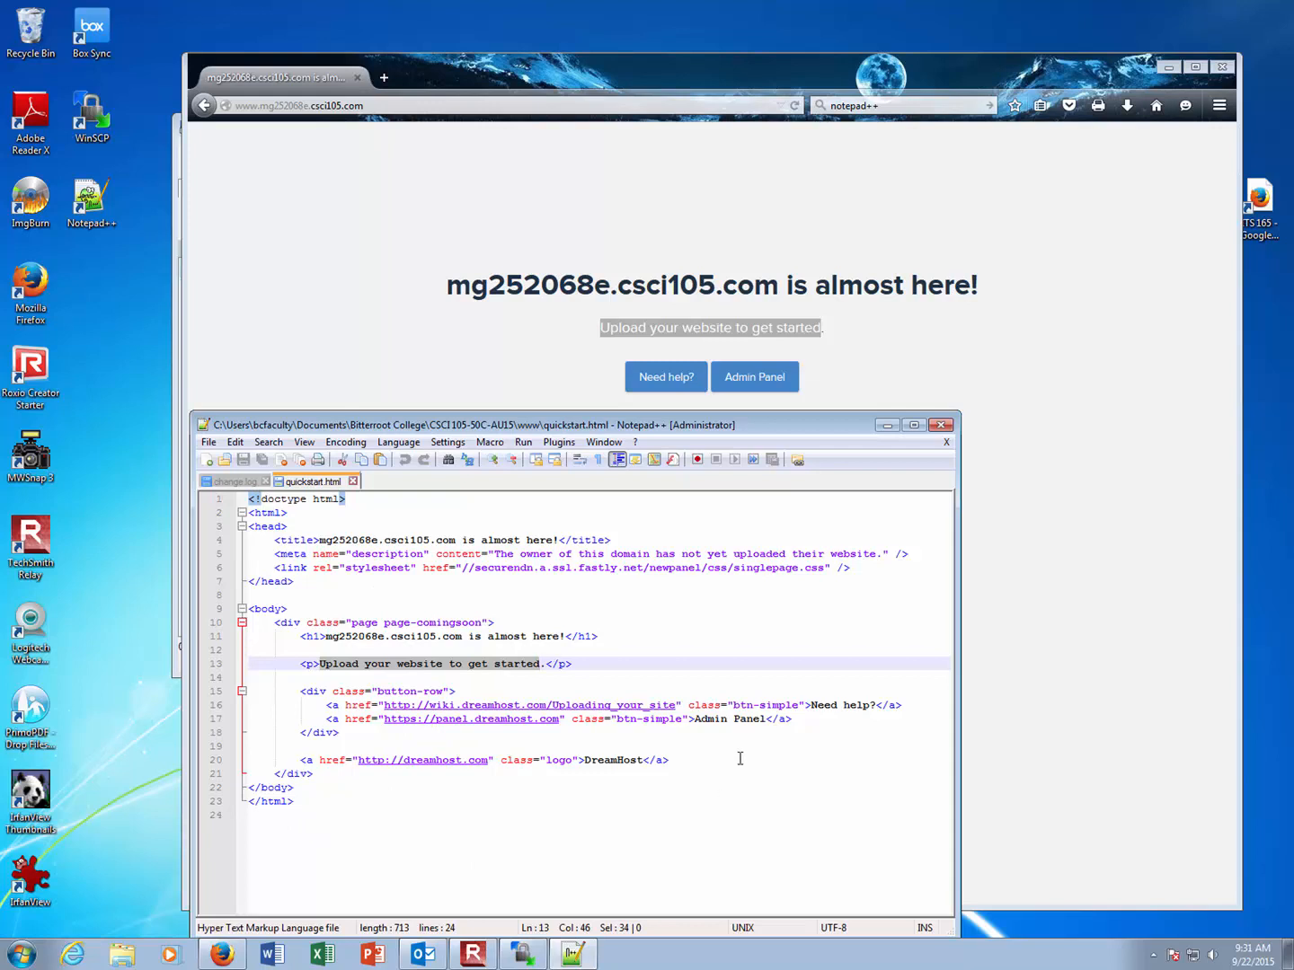
# Step: Replace "Upload your" in the line 13 paragraph of quickstart.html with the owner's first name in possessive form and "great"
pyautogui.moveTo(799, 426); pyautogui.dragTo(702, 398)
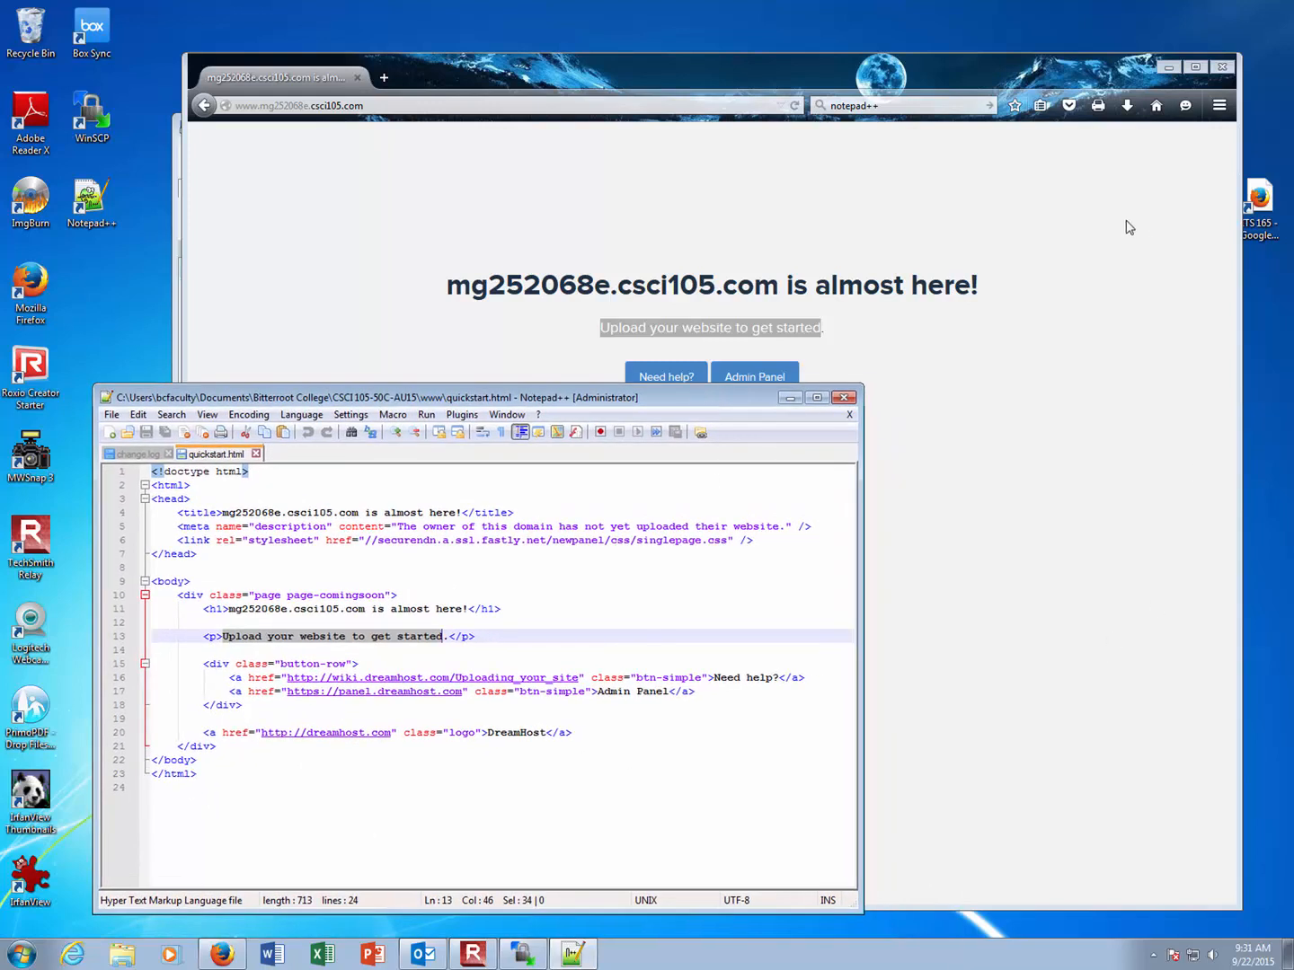
pyautogui.moveTo(1007, 63); pyautogui.dragTo(1033, 64)
pyautogui.click(173, 704)
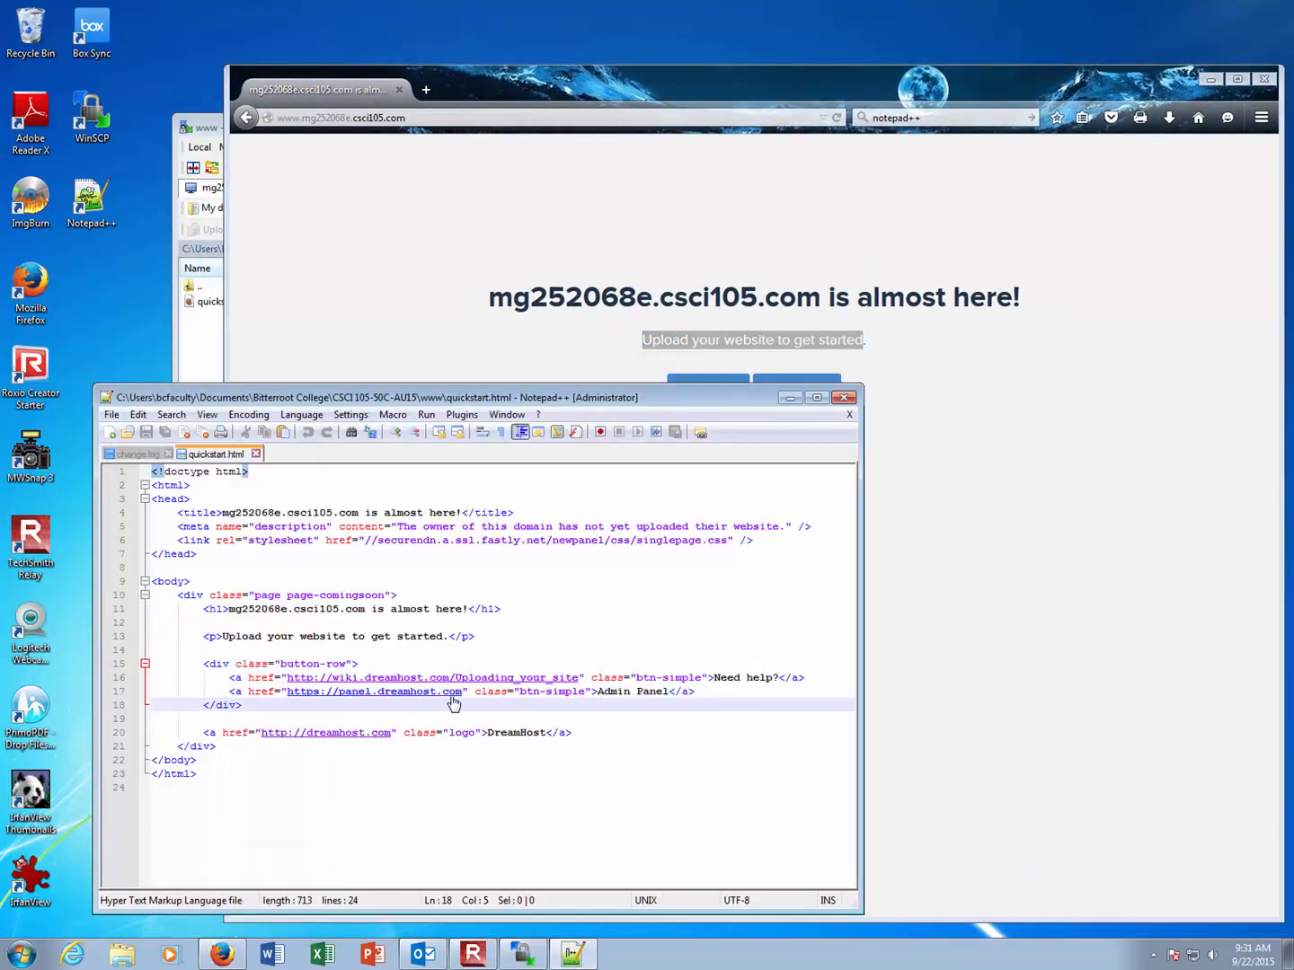
pyautogui.doubleClick(249, 640)
pyautogui.write("Matt's great")
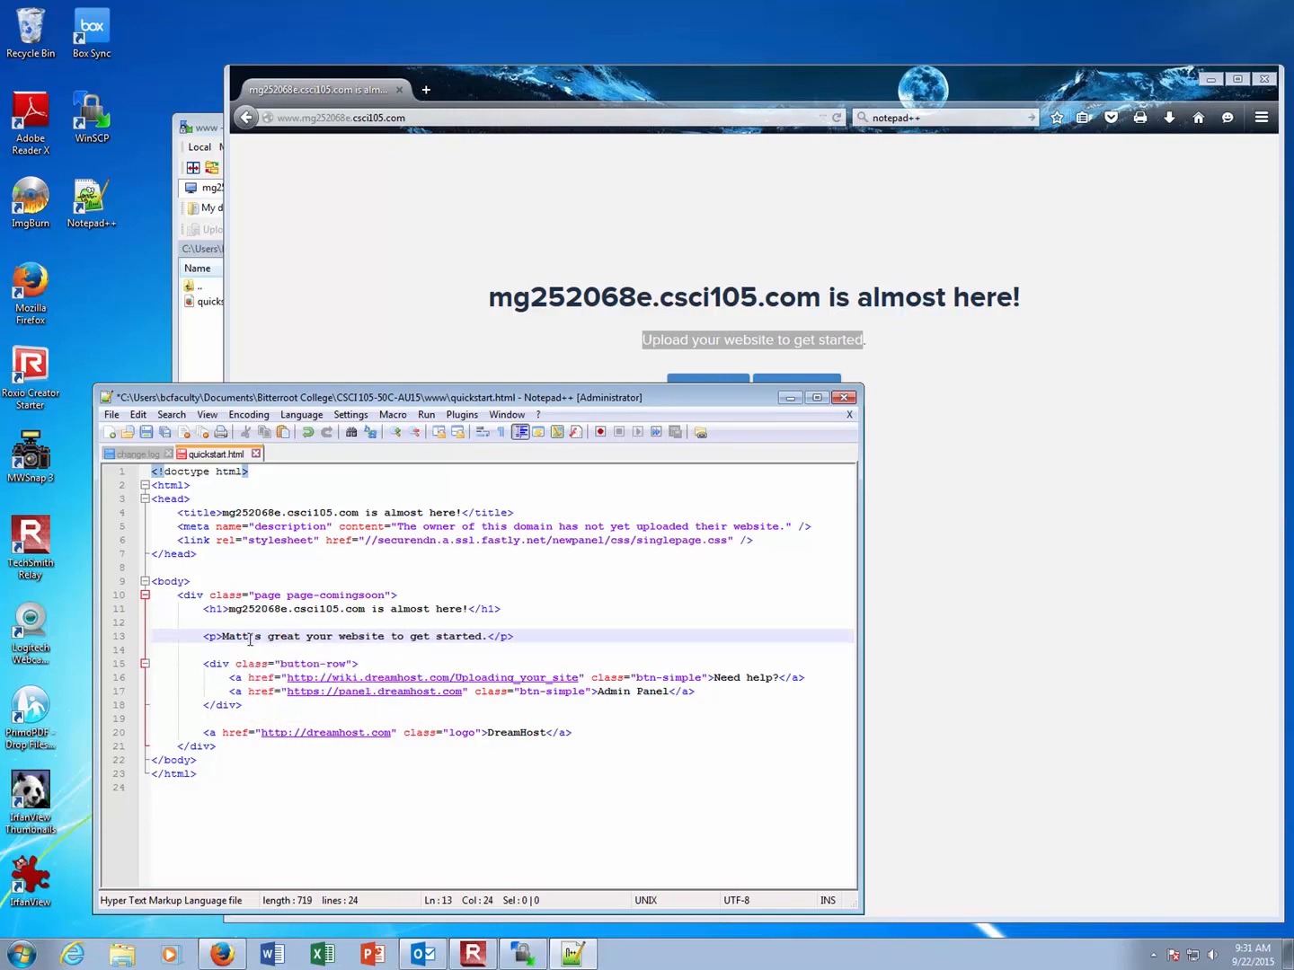
pyautogui.press('Delete')
pyautogui.press('Delete')
pyautogui.press('Delete')
pyautogui.press('Delete')
pyautogui.press('Delete')
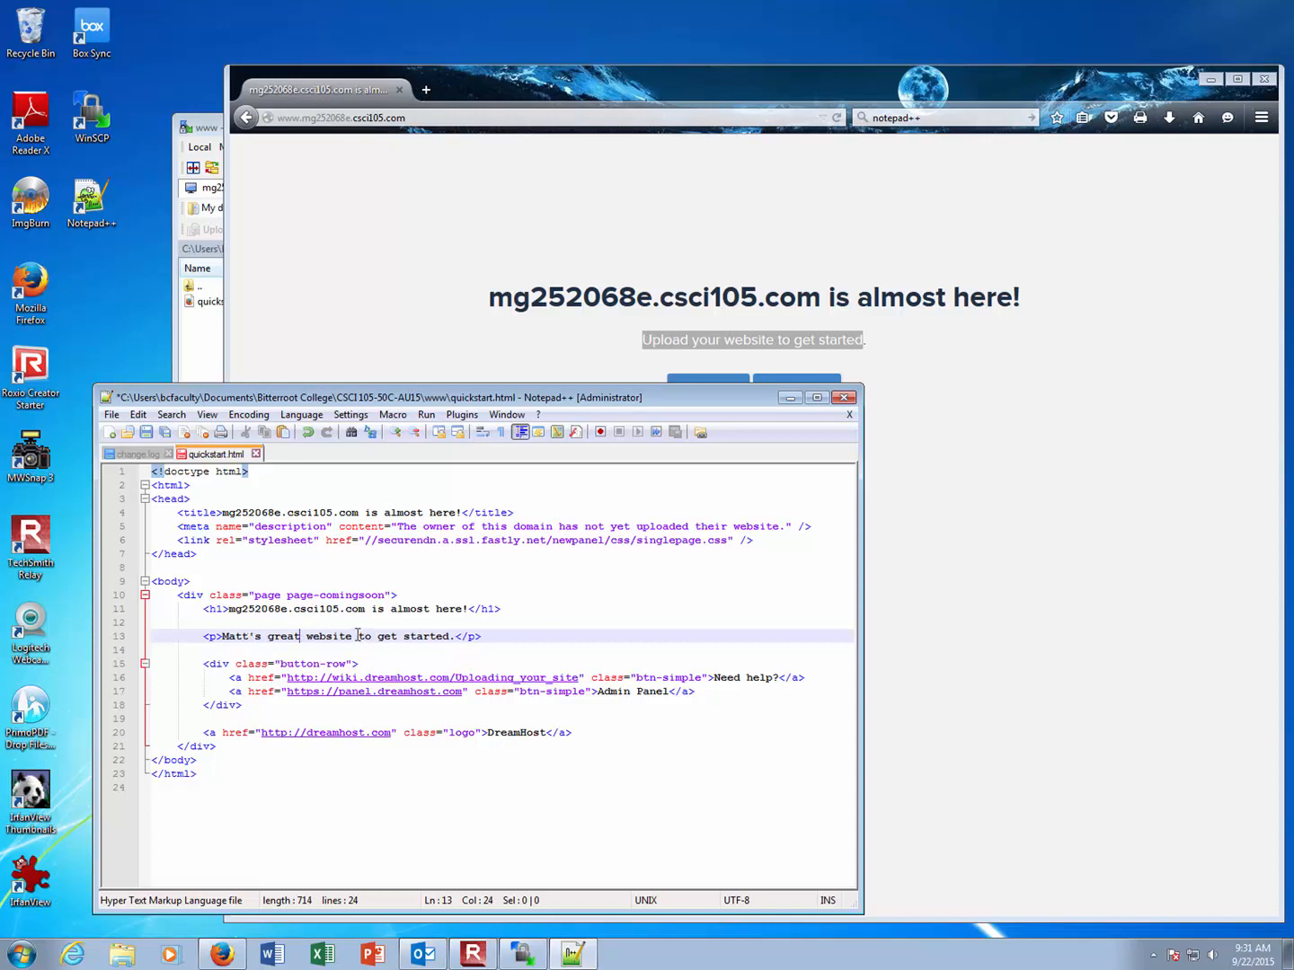
# Step: Replace "to get started" in the same paragraph with "is coming soon", keeping the period, and save quickstart.html
pyautogui.write('is coming s')
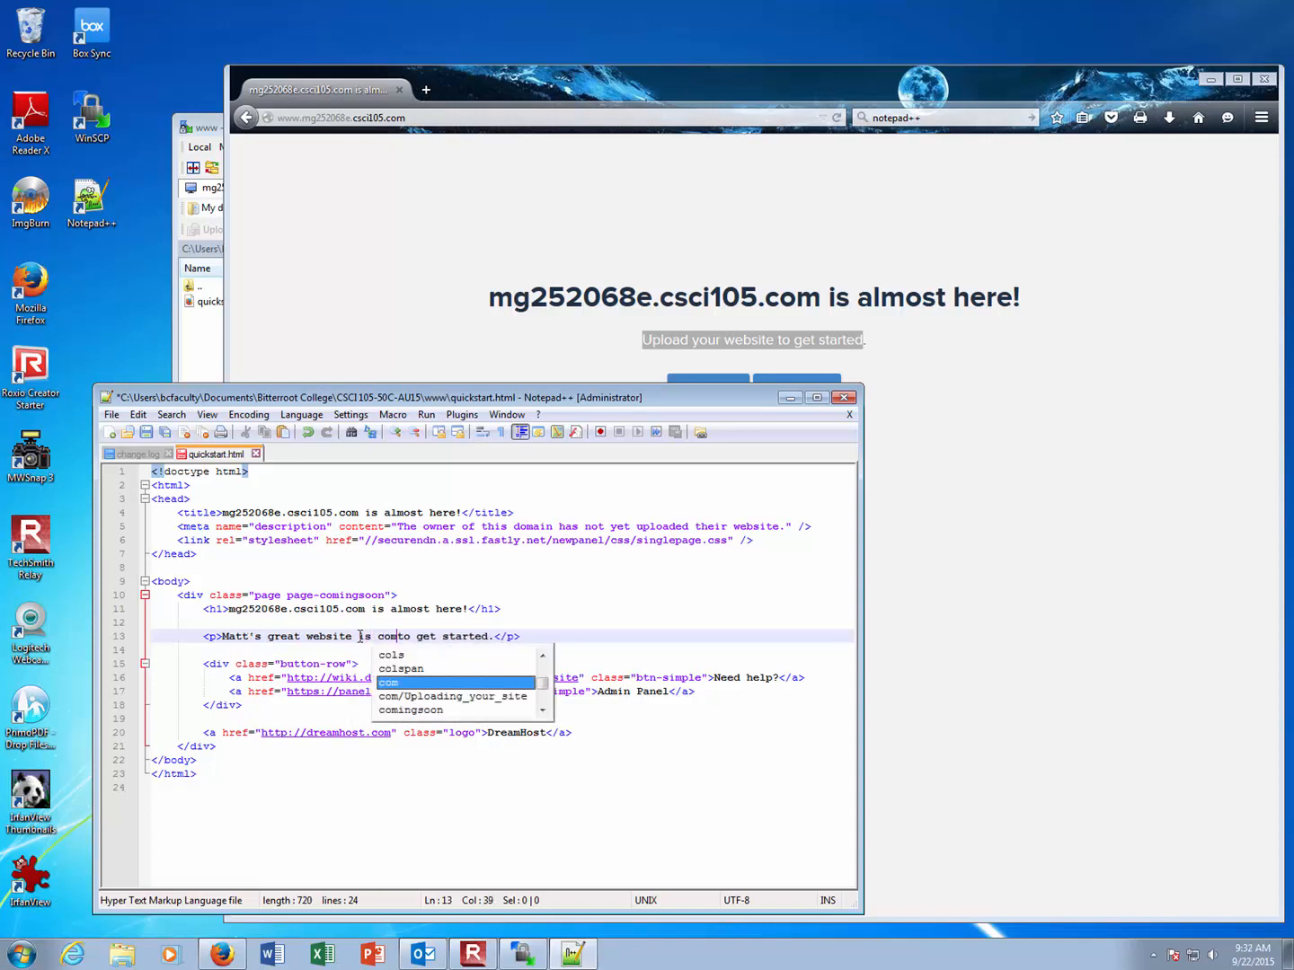
pyautogui.write('oon')
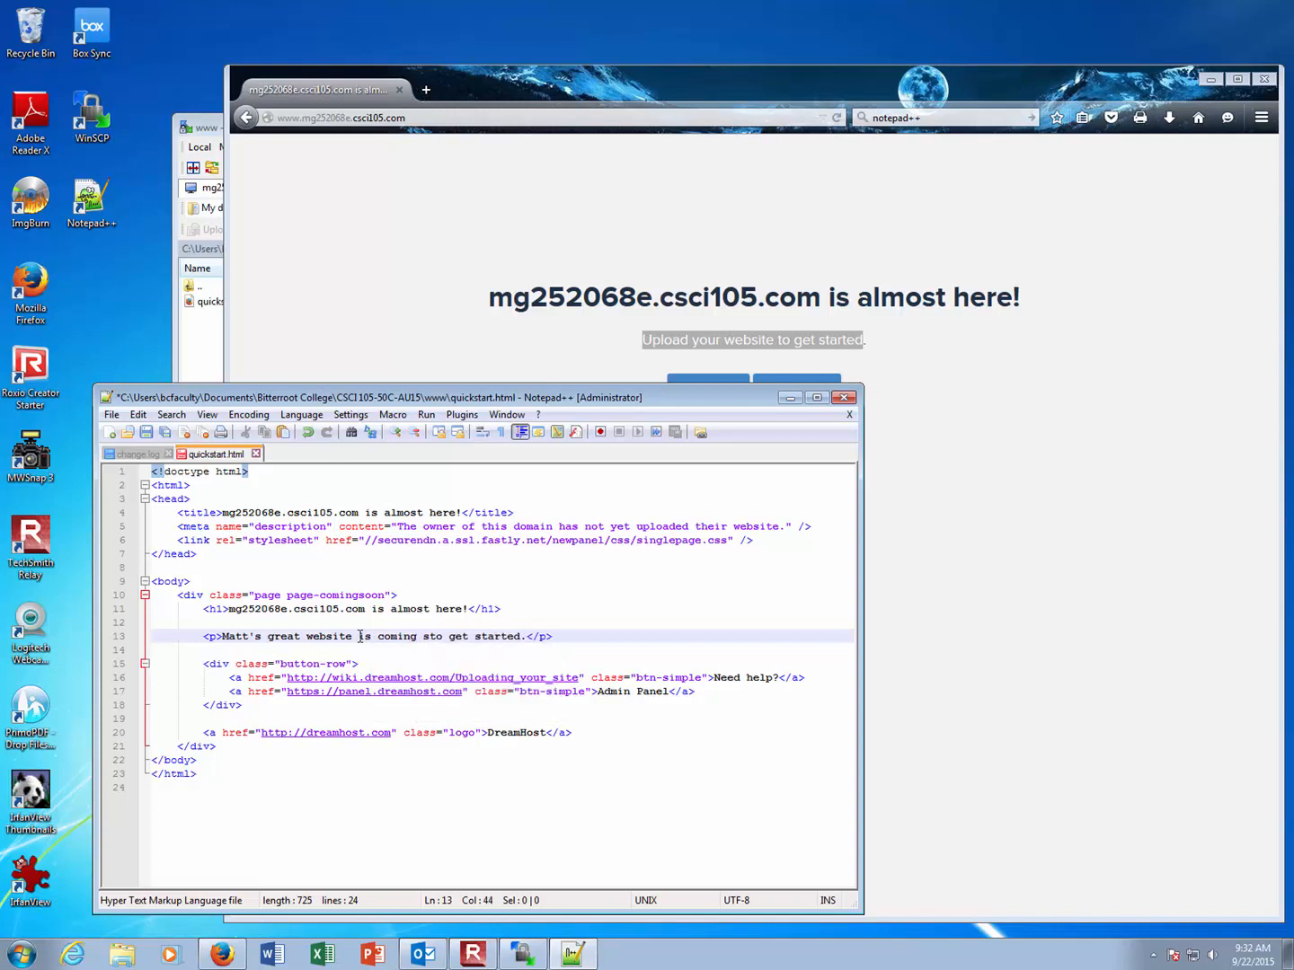
pyautogui.press('Delete')
pyautogui.press('Delete')
pyautogui.press('Delete')
pyautogui.press('Delete')
pyautogui.press('Delete')
pyautogui.press('Delete')
pyautogui.press('Delete')
pyautogui.press('Delete')
pyautogui.press('Delete')
pyautogui.press('Delete')
pyautogui.press('Delete')
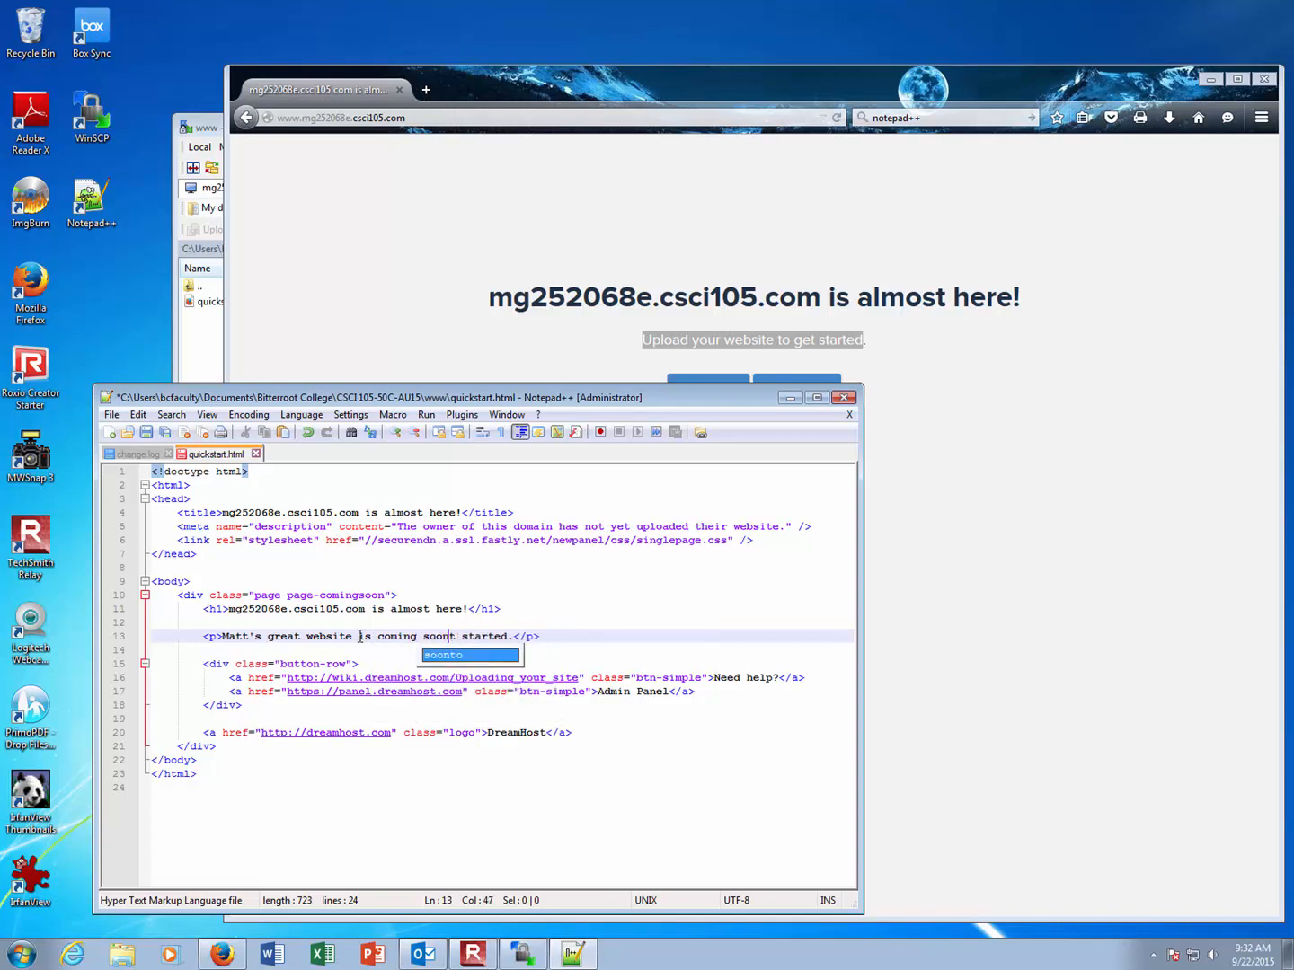
pyautogui.press('Delete')
pyautogui.press('Delete')
pyautogui.press('Delete')
pyautogui.click(547, 568)
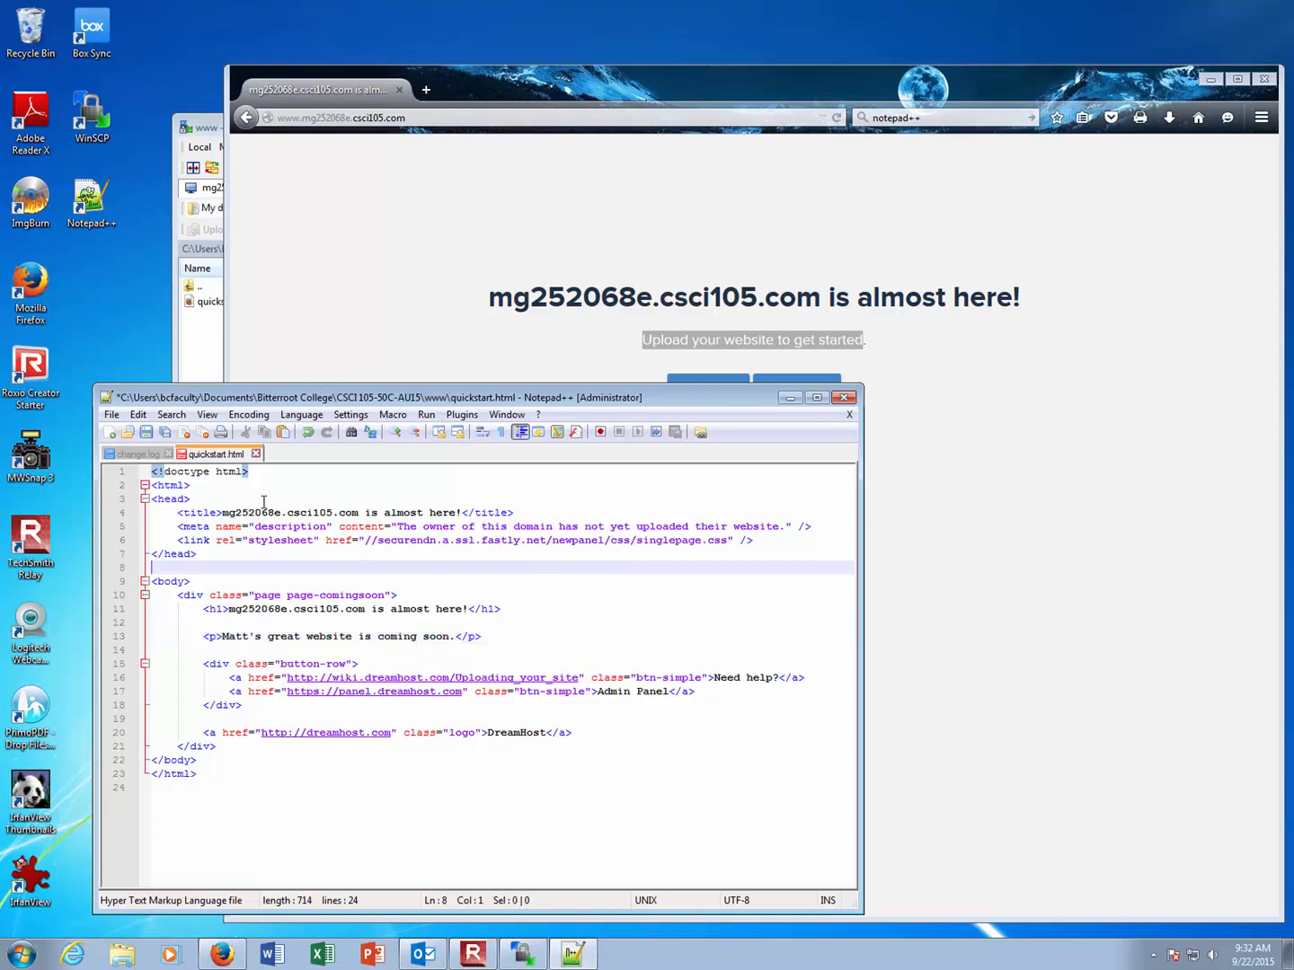
pyautogui.click(146, 432)
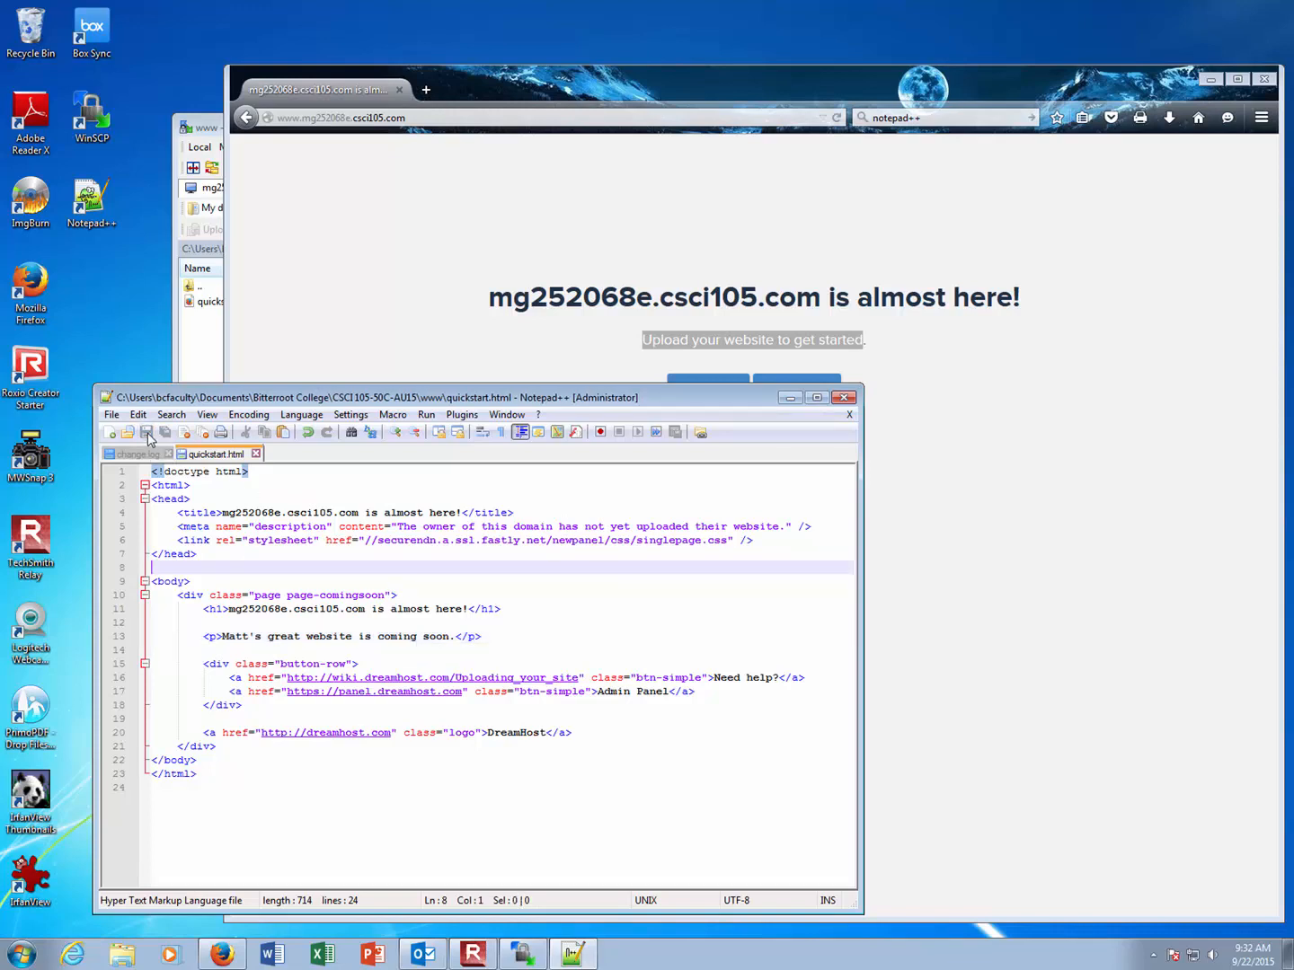
# Step: Switch to WinSCP and upload the edited local quickstart.html to the remote www directory, overwriting the existing copy
pyautogui.click(190, 344)
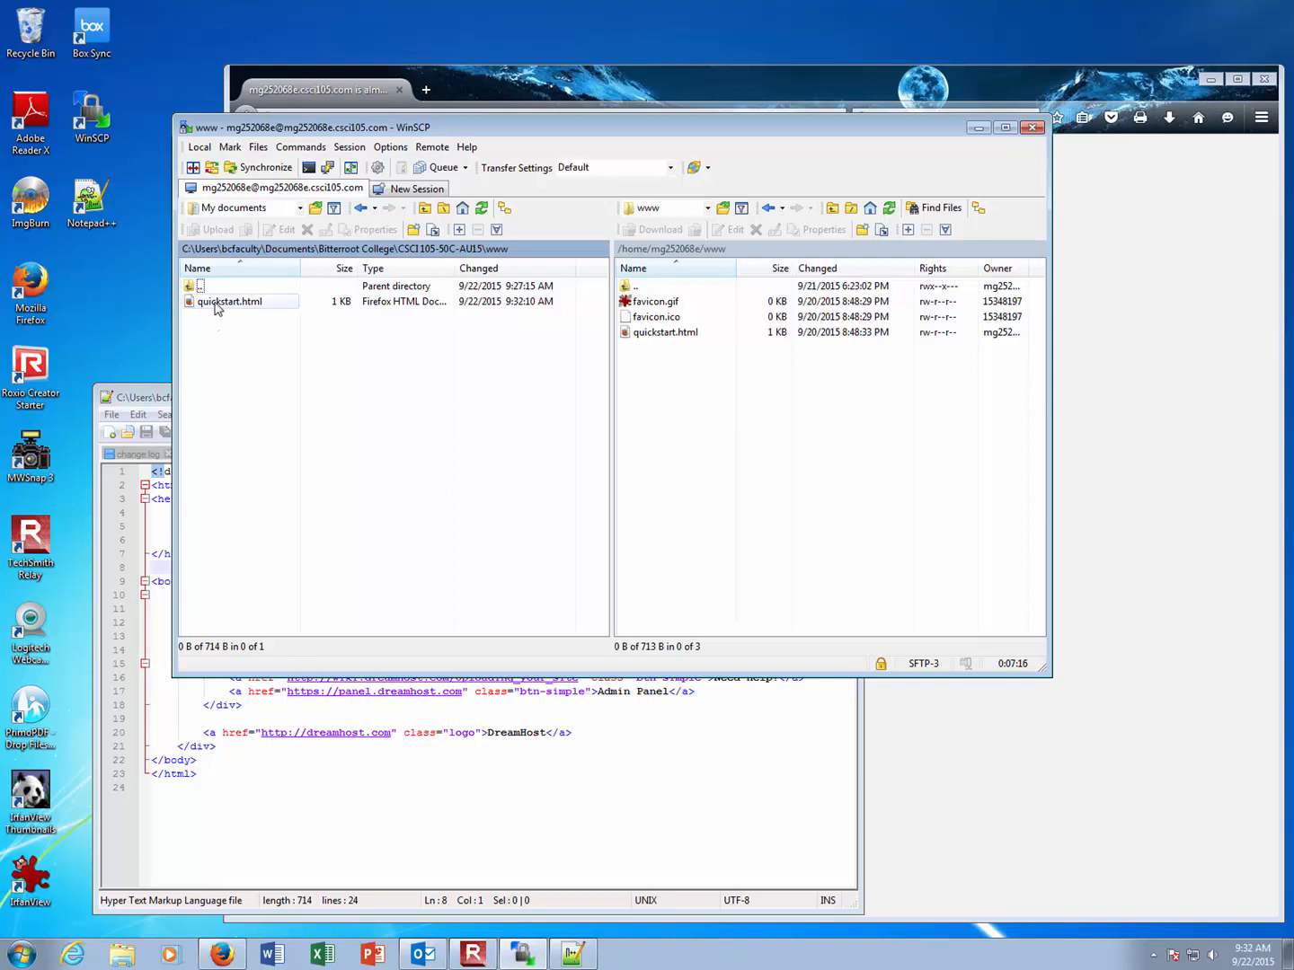
pyautogui.moveTo(215, 308); pyautogui.dragTo(716, 428)
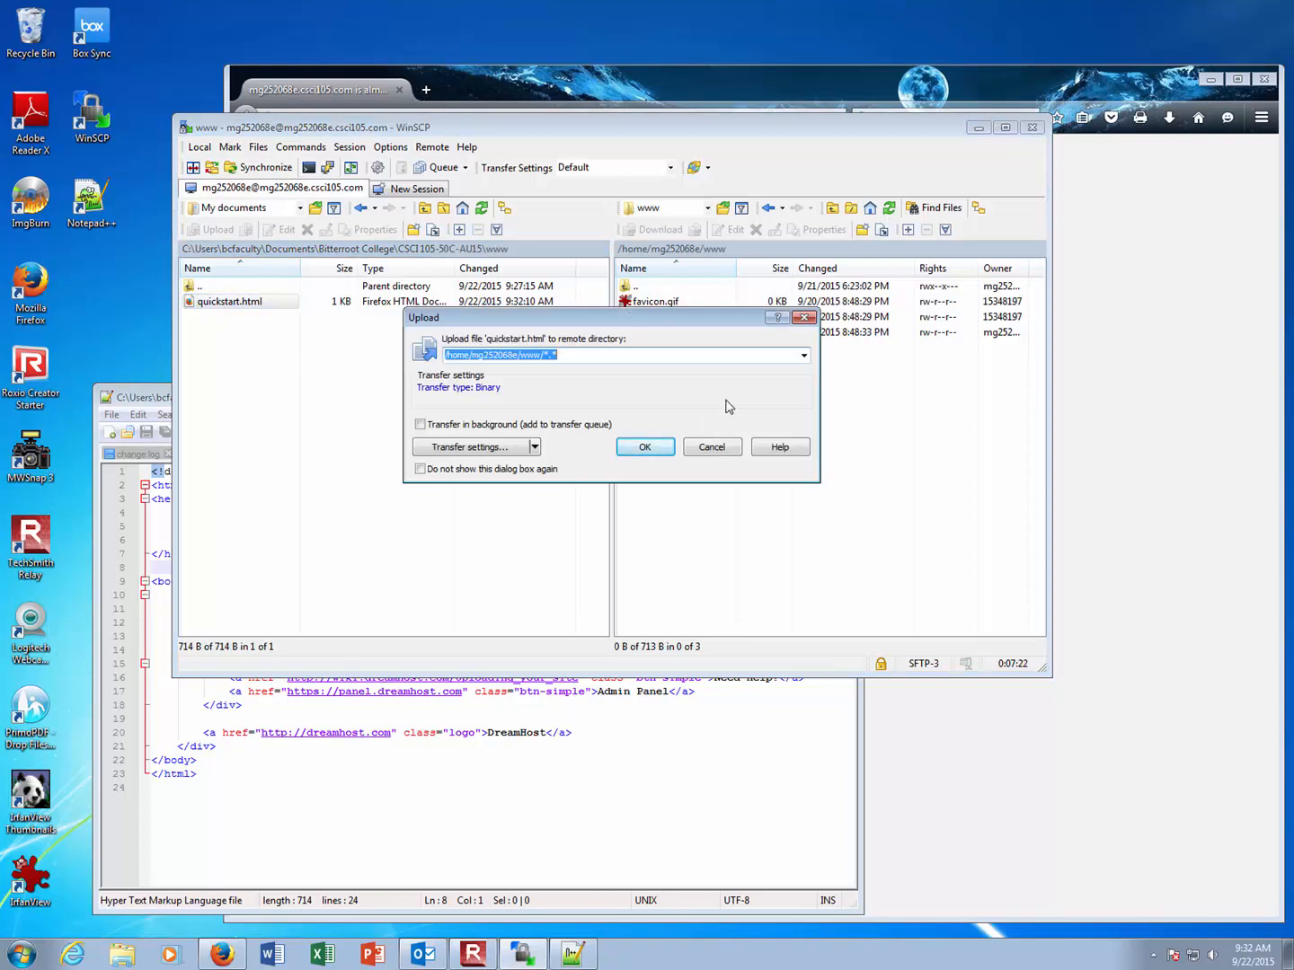
pyautogui.click(644, 447)
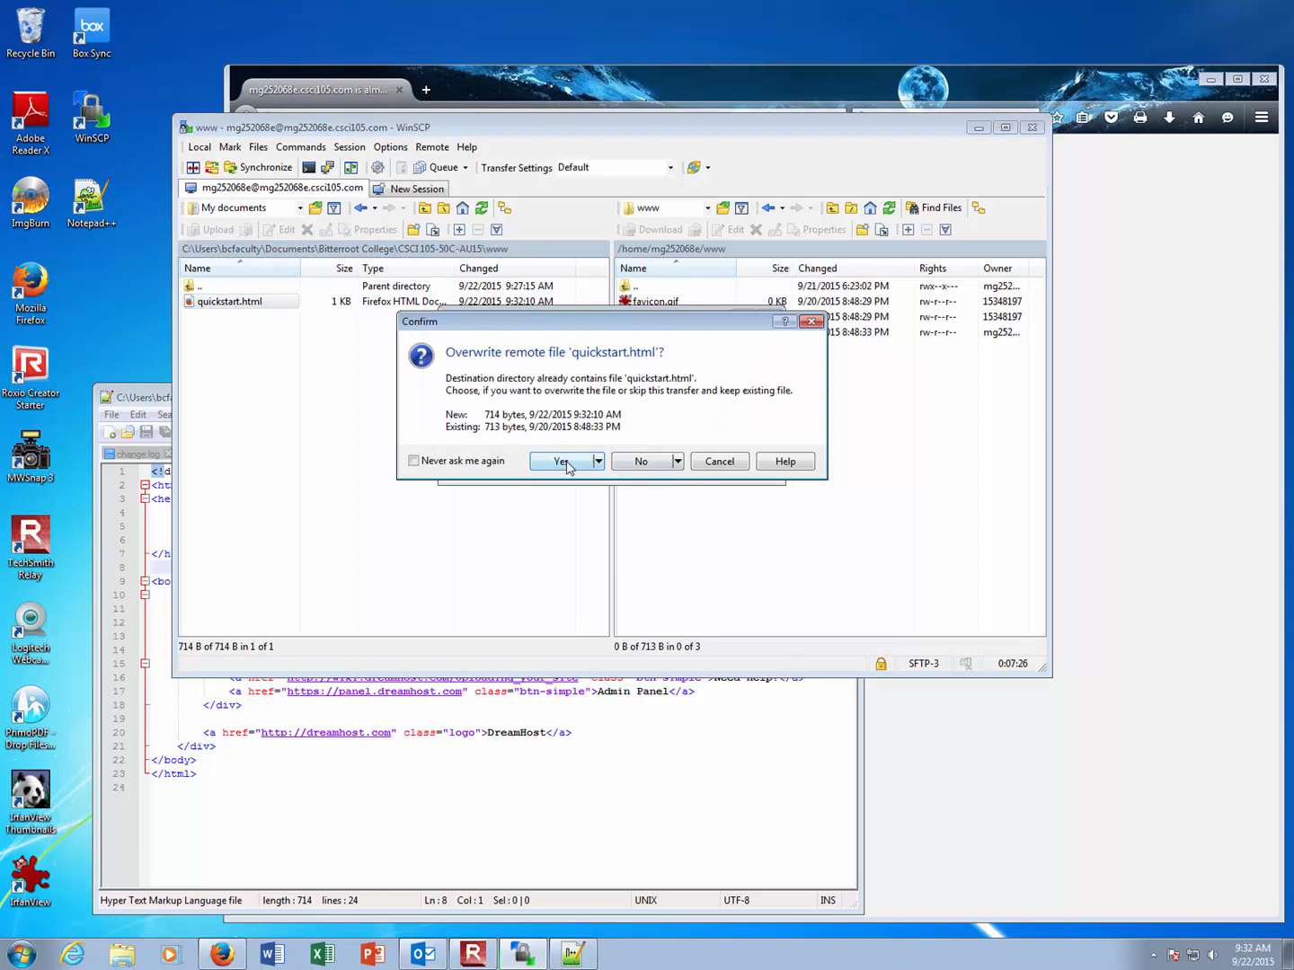
pyautogui.click(563, 461)
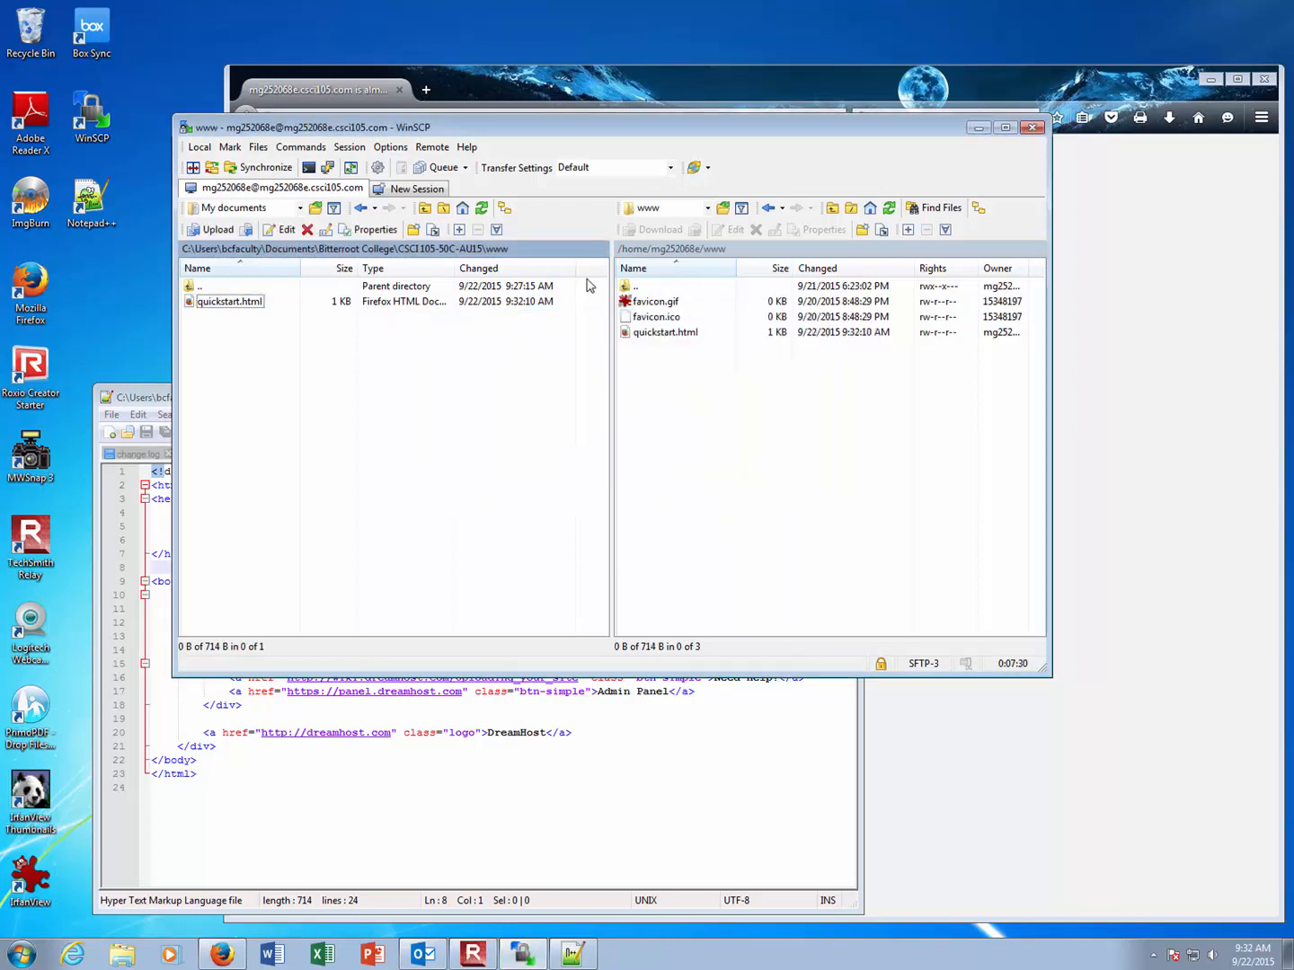
# Step: Switch to Firefox, reload the csci105.com home page and check the paragraph under the heading
pyautogui.moveTo(684, 127); pyautogui.dragTo(642, 136)
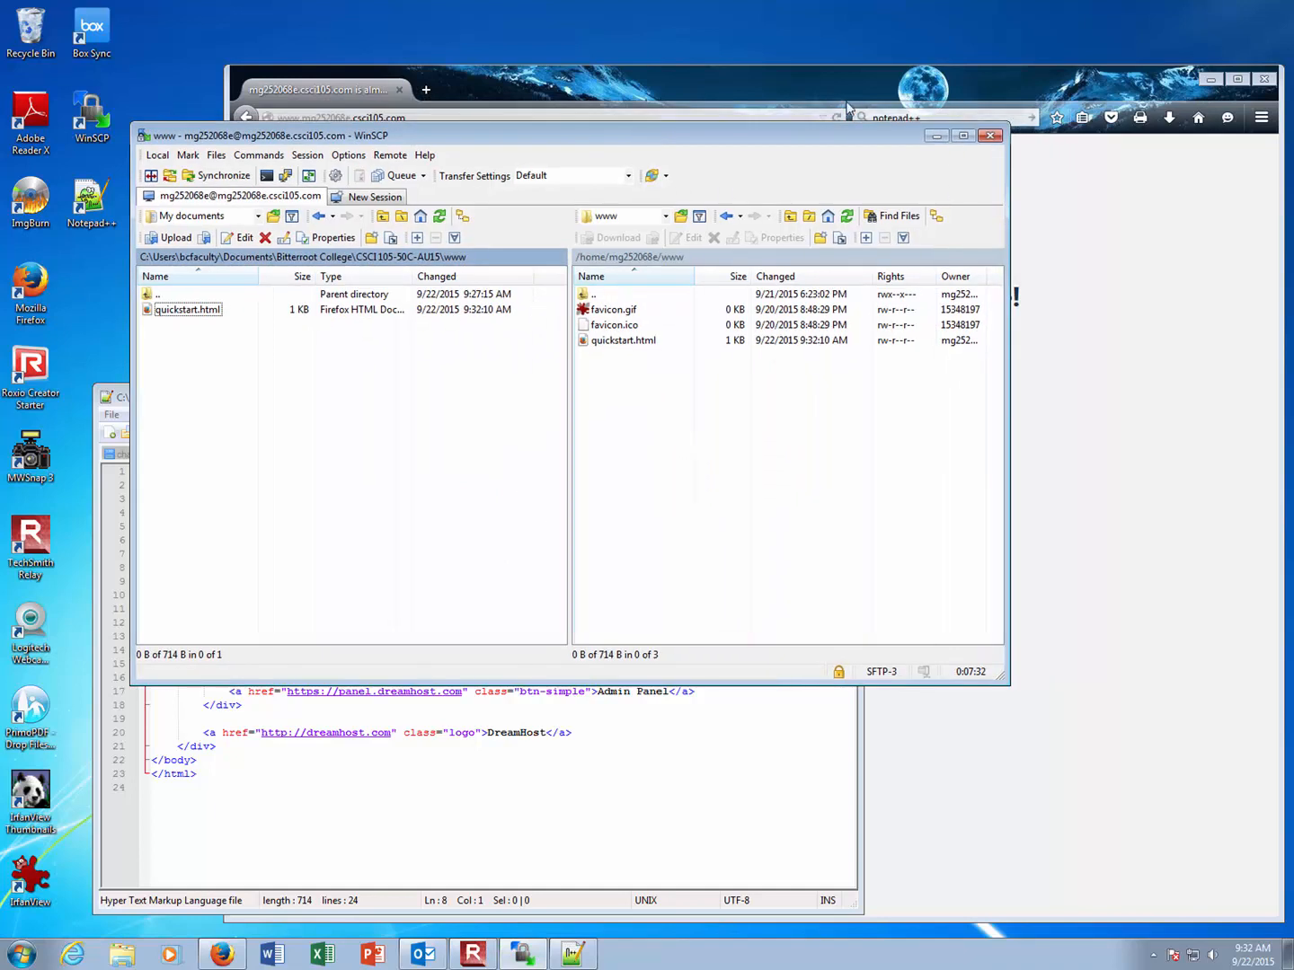
pyautogui.click(818, 82)
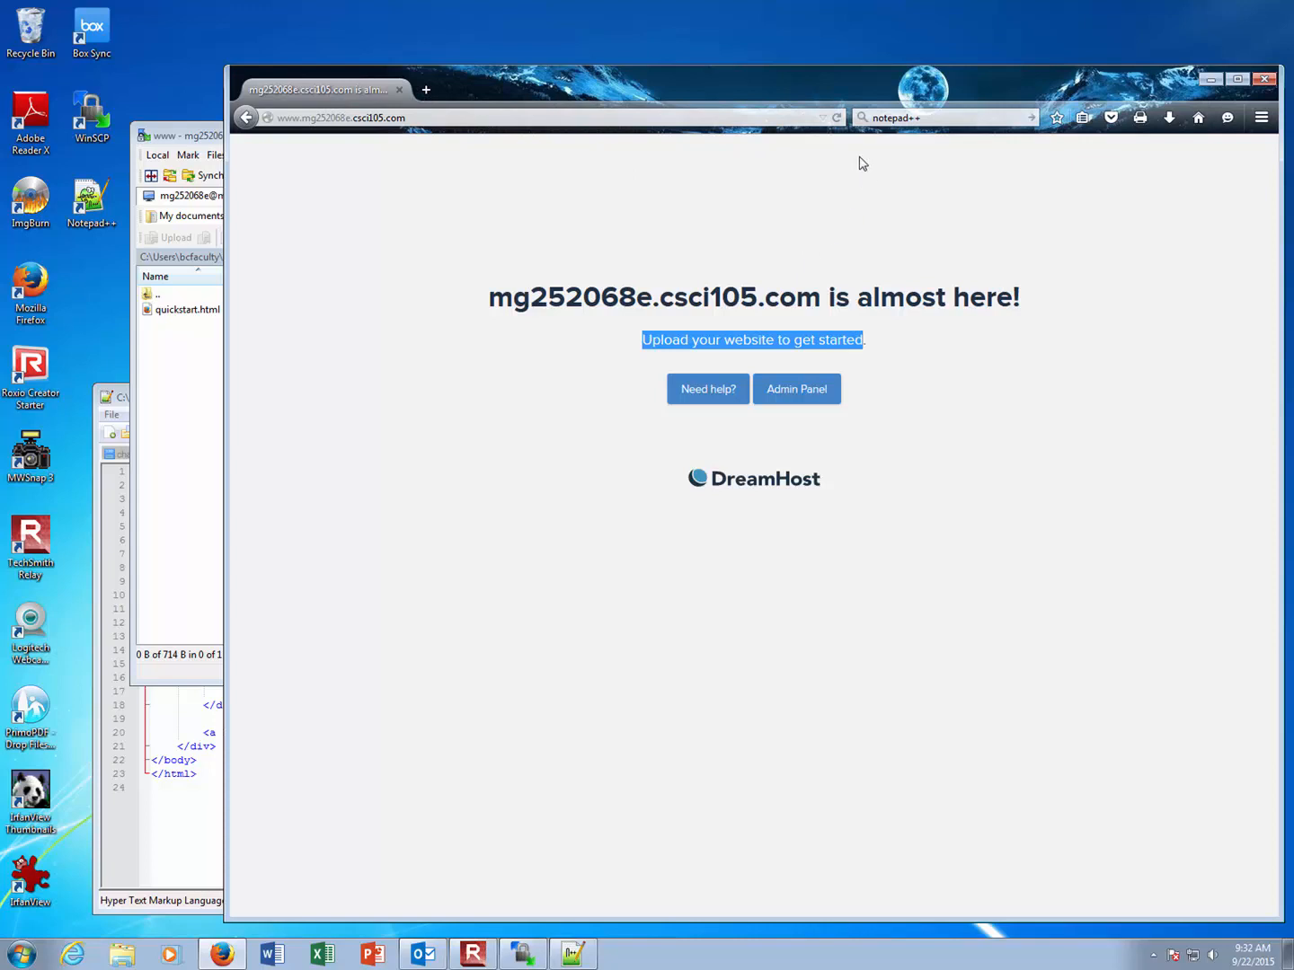
pyautogui.click(838, 119)
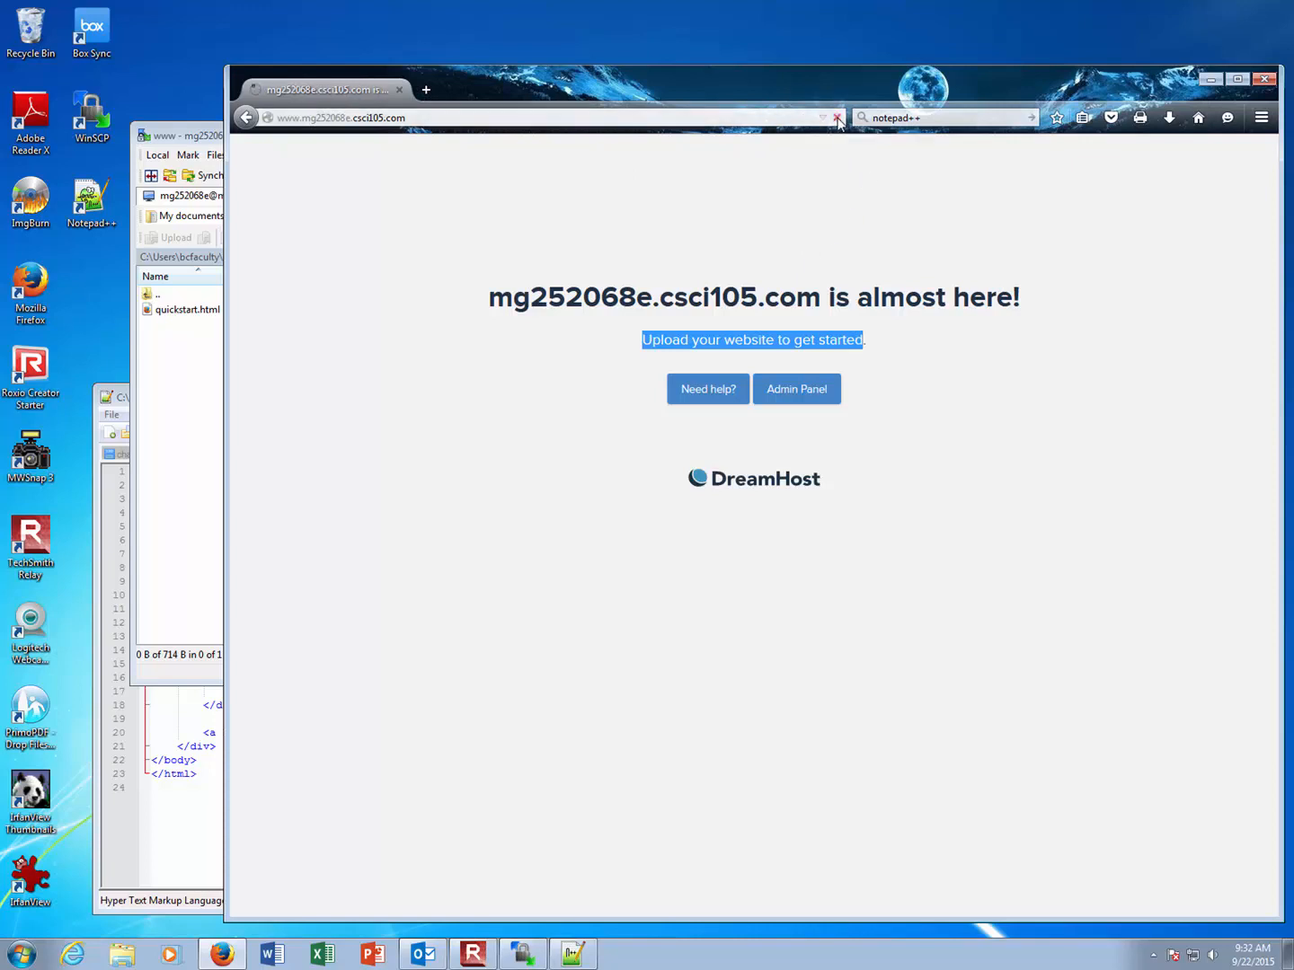
pyautogui.moveTo(892, 344); pyautogui.dragTo(639, 345)
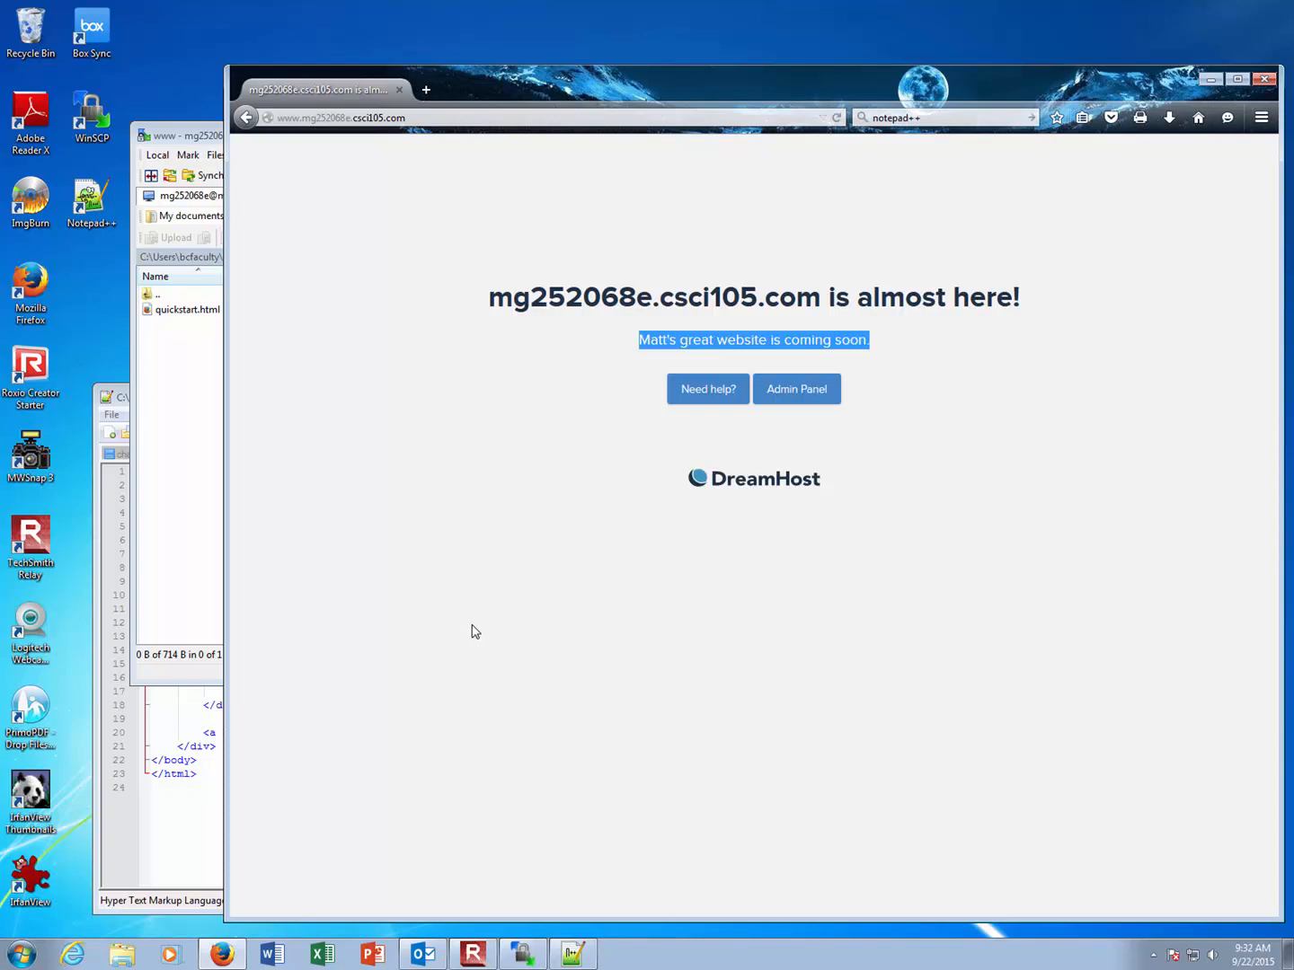
# Step: Switch to WinSCP, disconnect the current session and close the login dialog without reconnecting
pyautogui.click(184, 523)
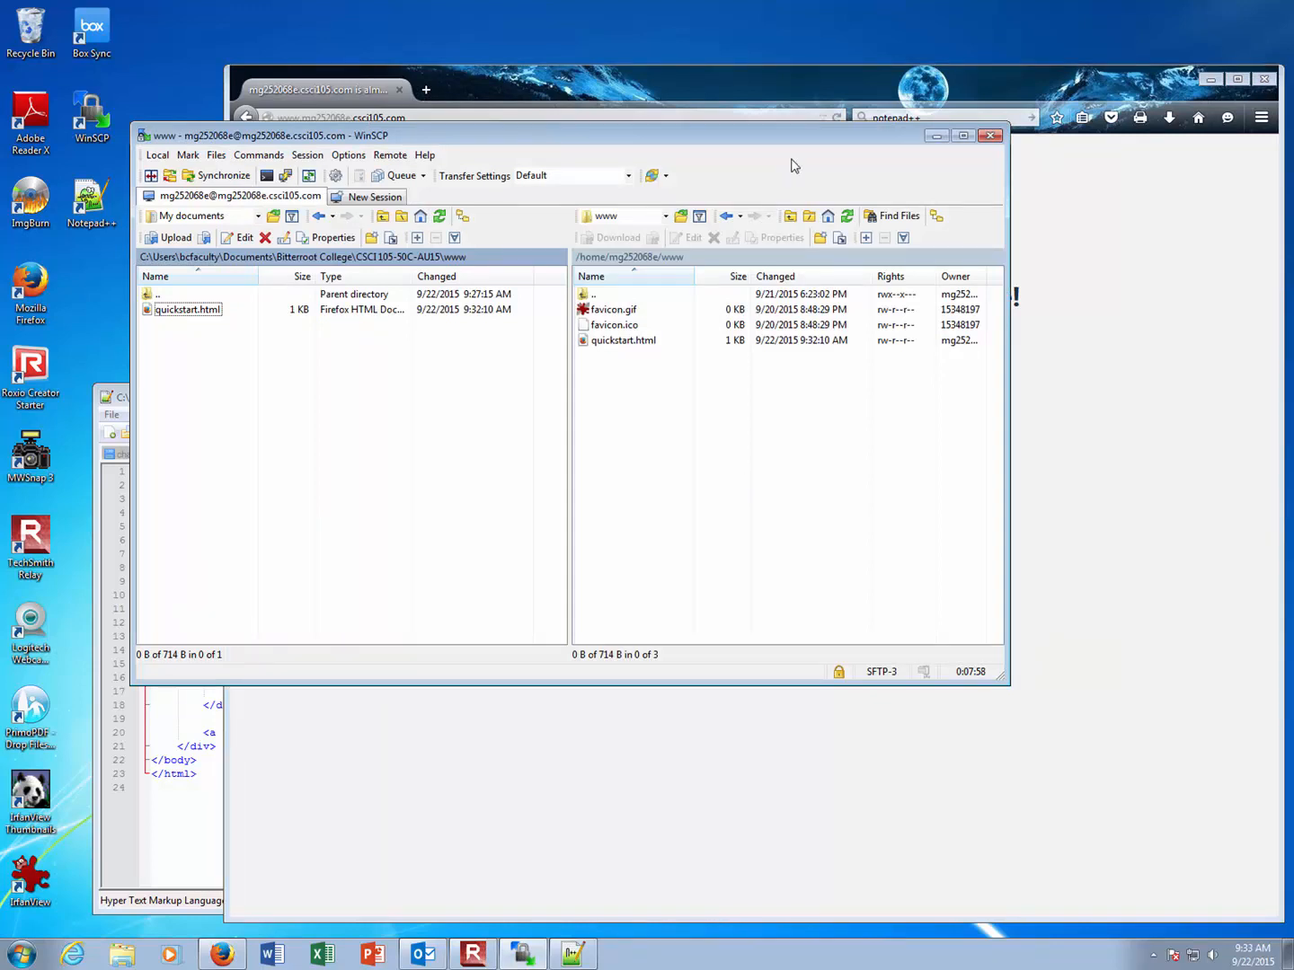
pyautogui.moveTo(783, 139); pyautogui.dragTo(787, 158)
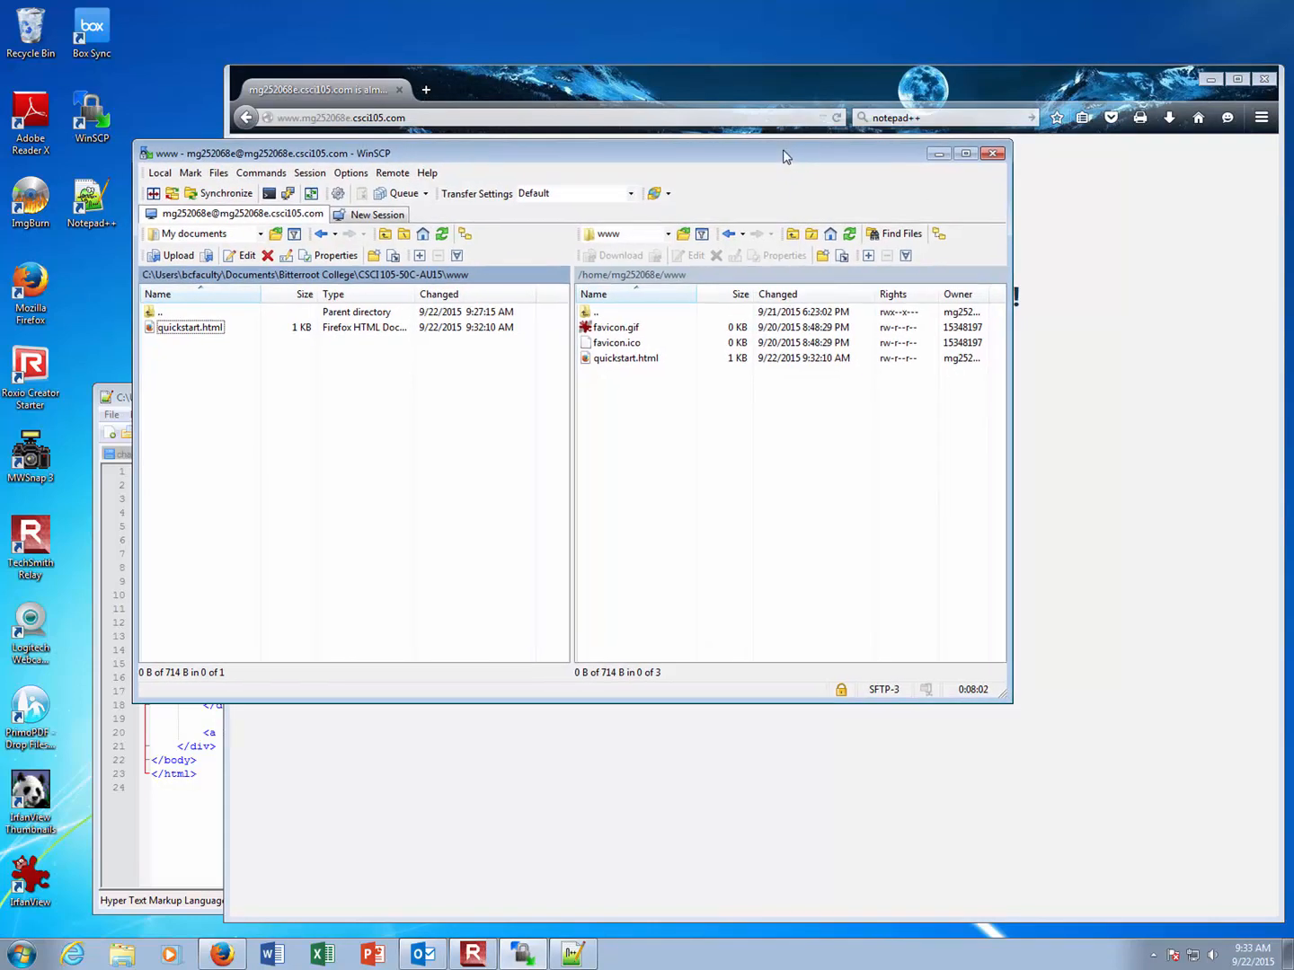
pyautogui.click(310, 176)
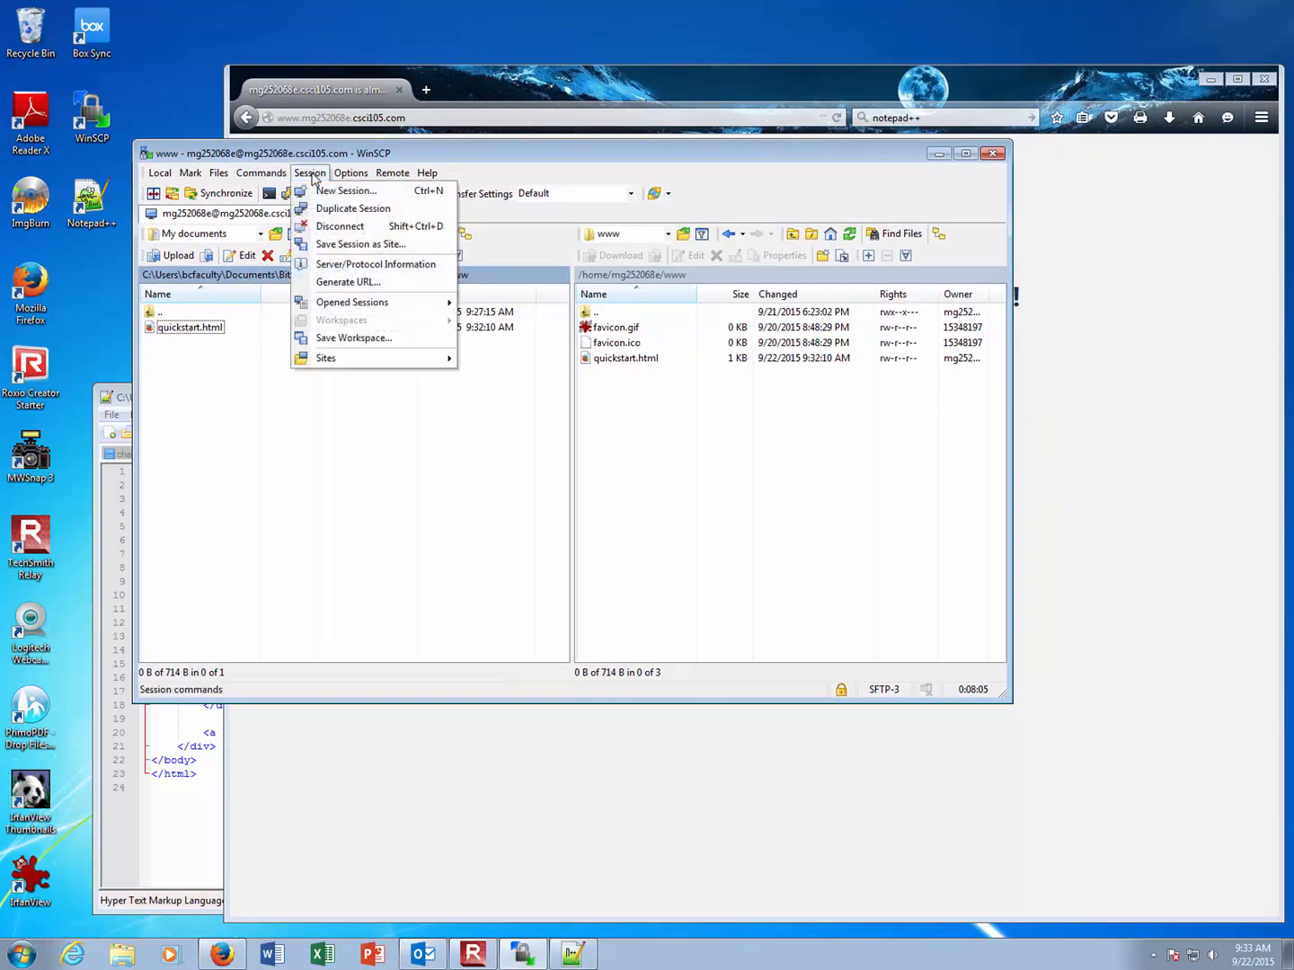
pyautogui.click(341, 227)
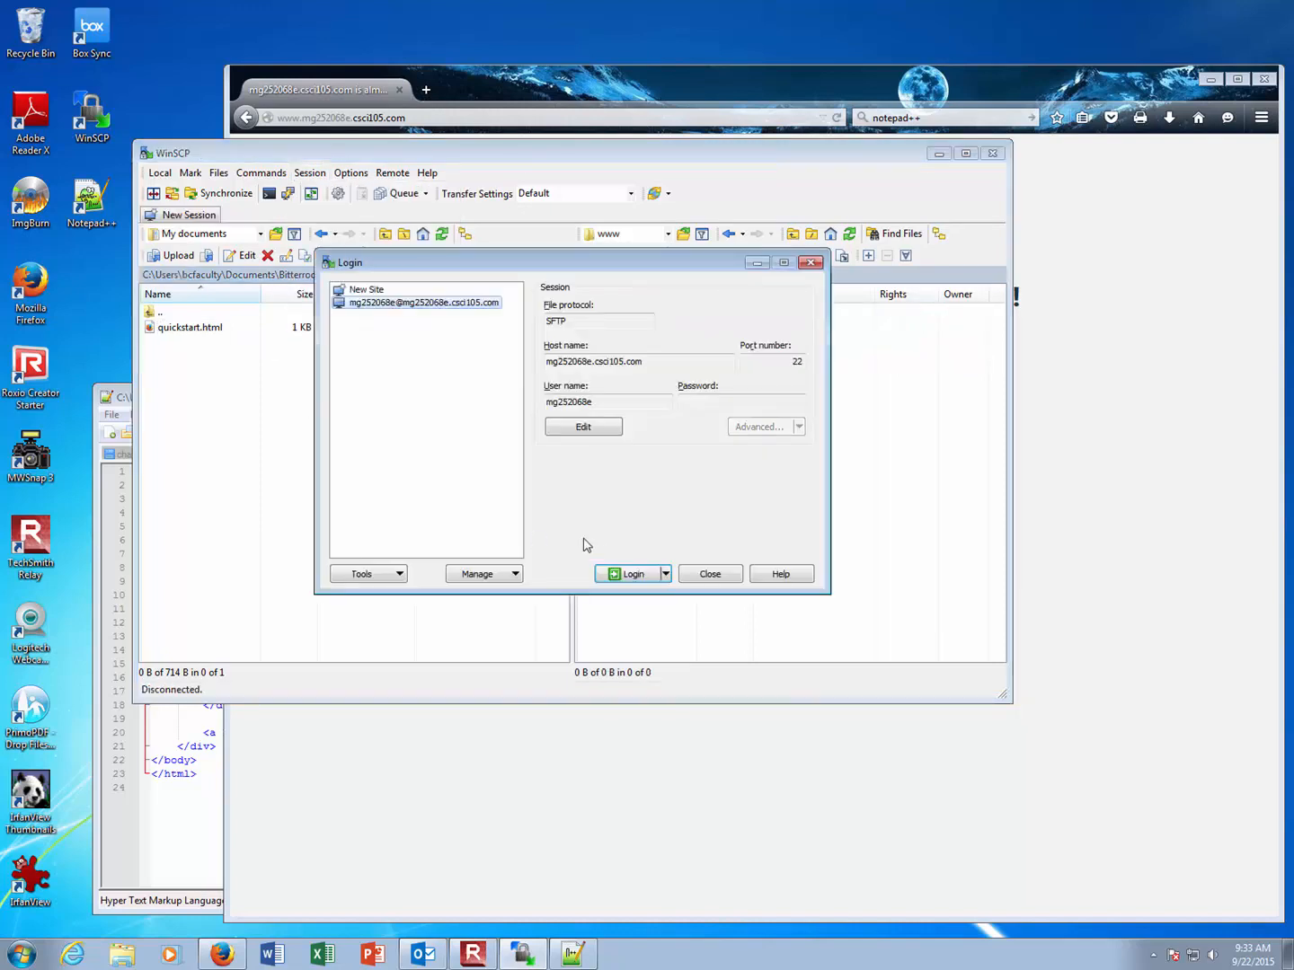
pyautogui.click(709, 575)
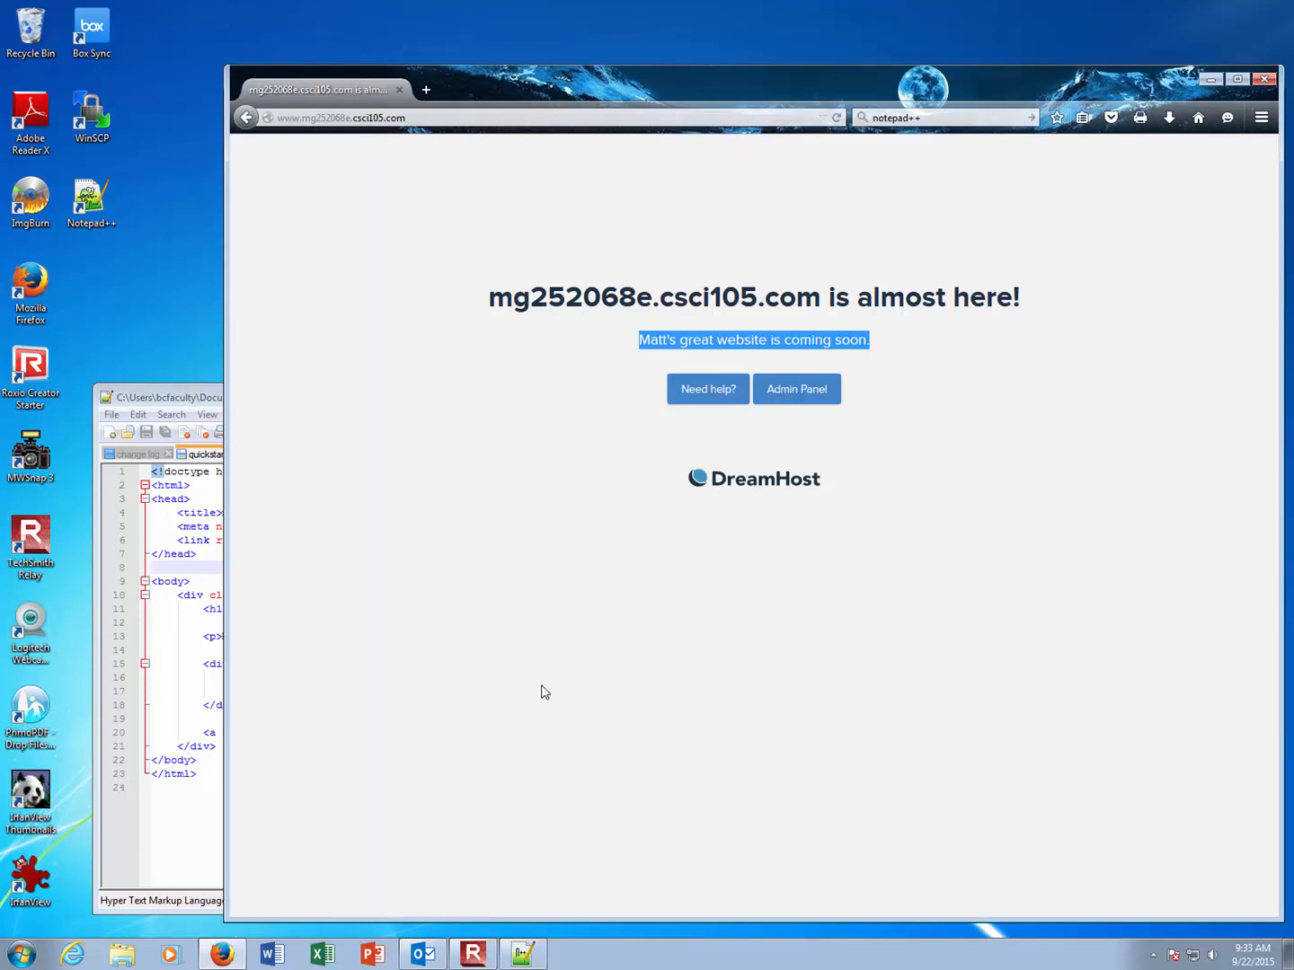
# Step: Search the web for "filezilla" in Firefox
pyautogui.click(935, 118)
pyautogui.write('fil')
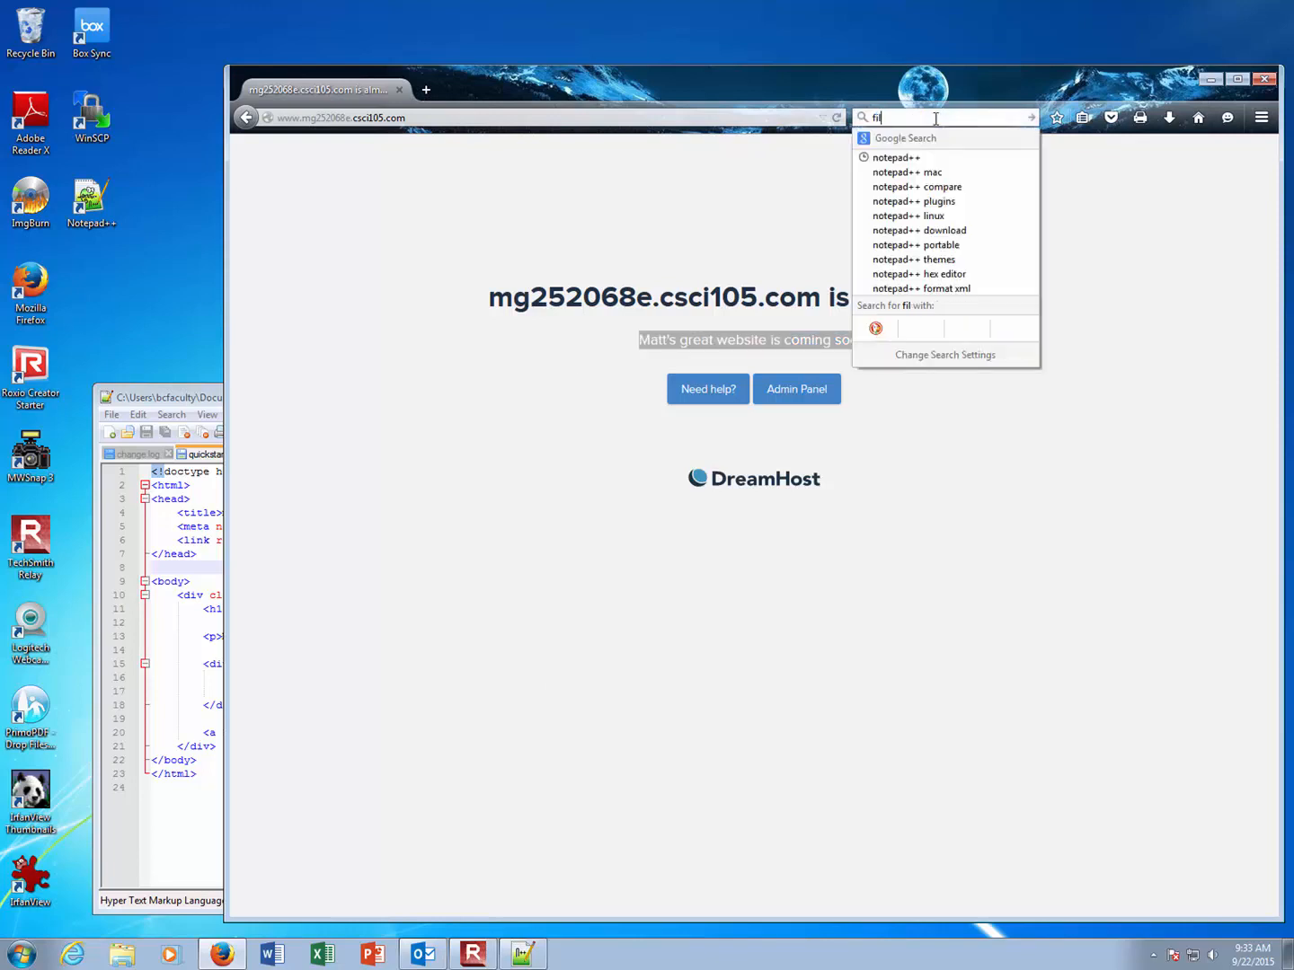
pyautogui.write('ezilla')
pyautogui.press('Return')
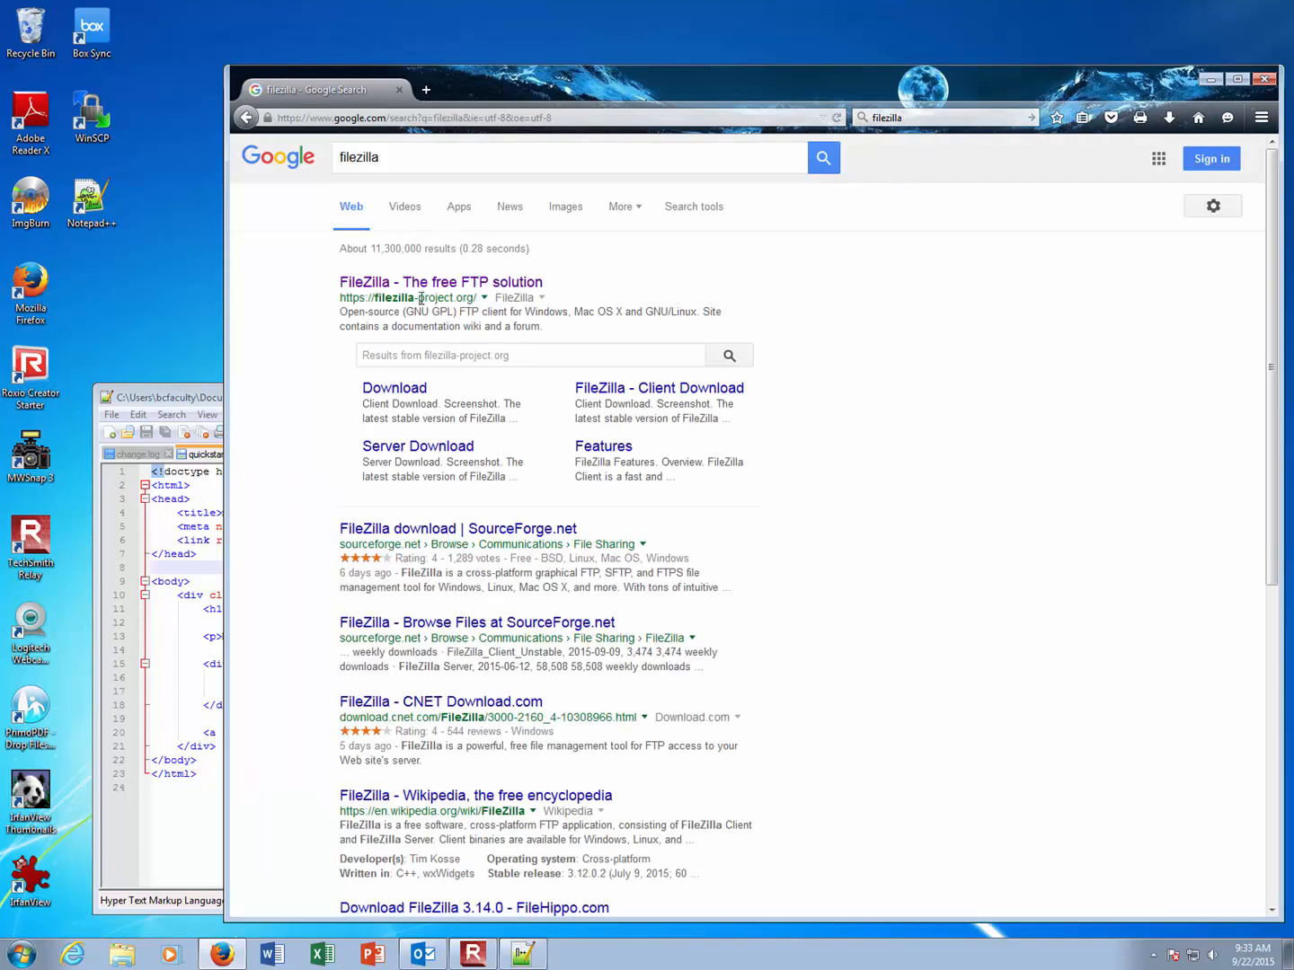
# Step: Open the official FileZilla project site and enlarge the Windows main window image from its screenshots page
pyautogui.click(393, 284)
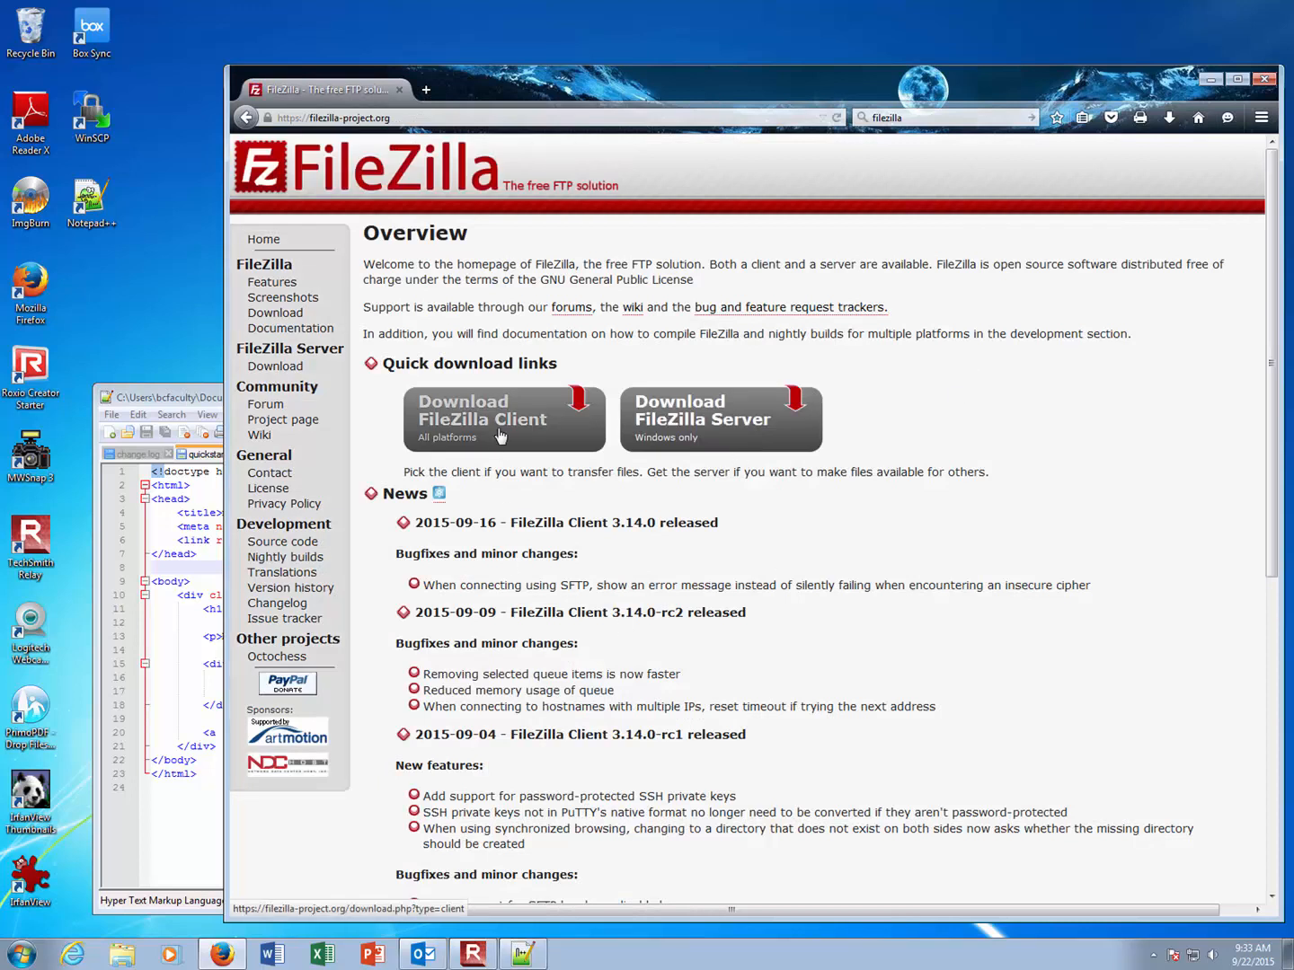
pyautogui.click(273, 300)
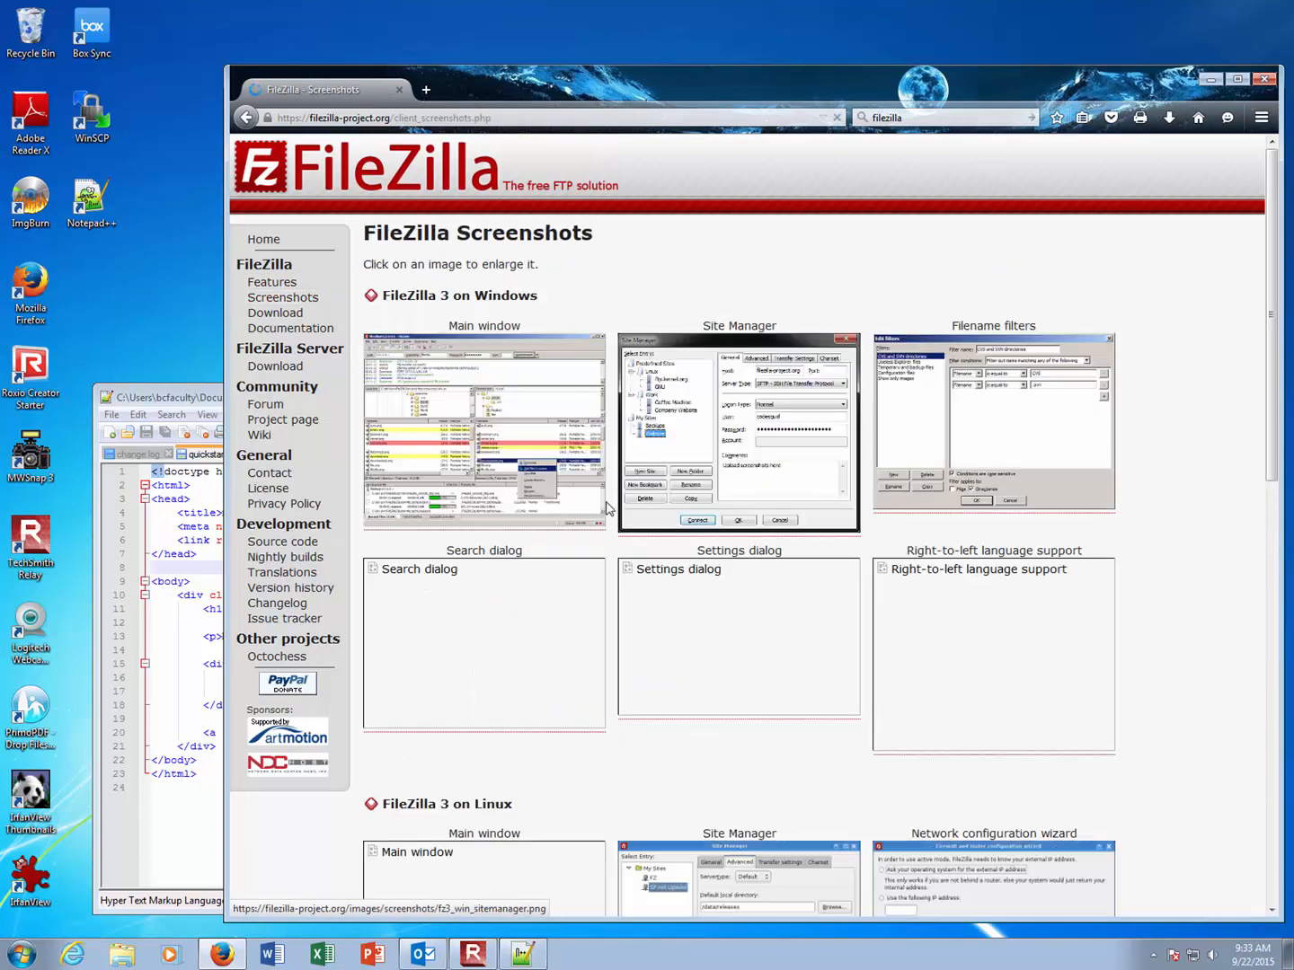
pyautogui.click(447, 453)
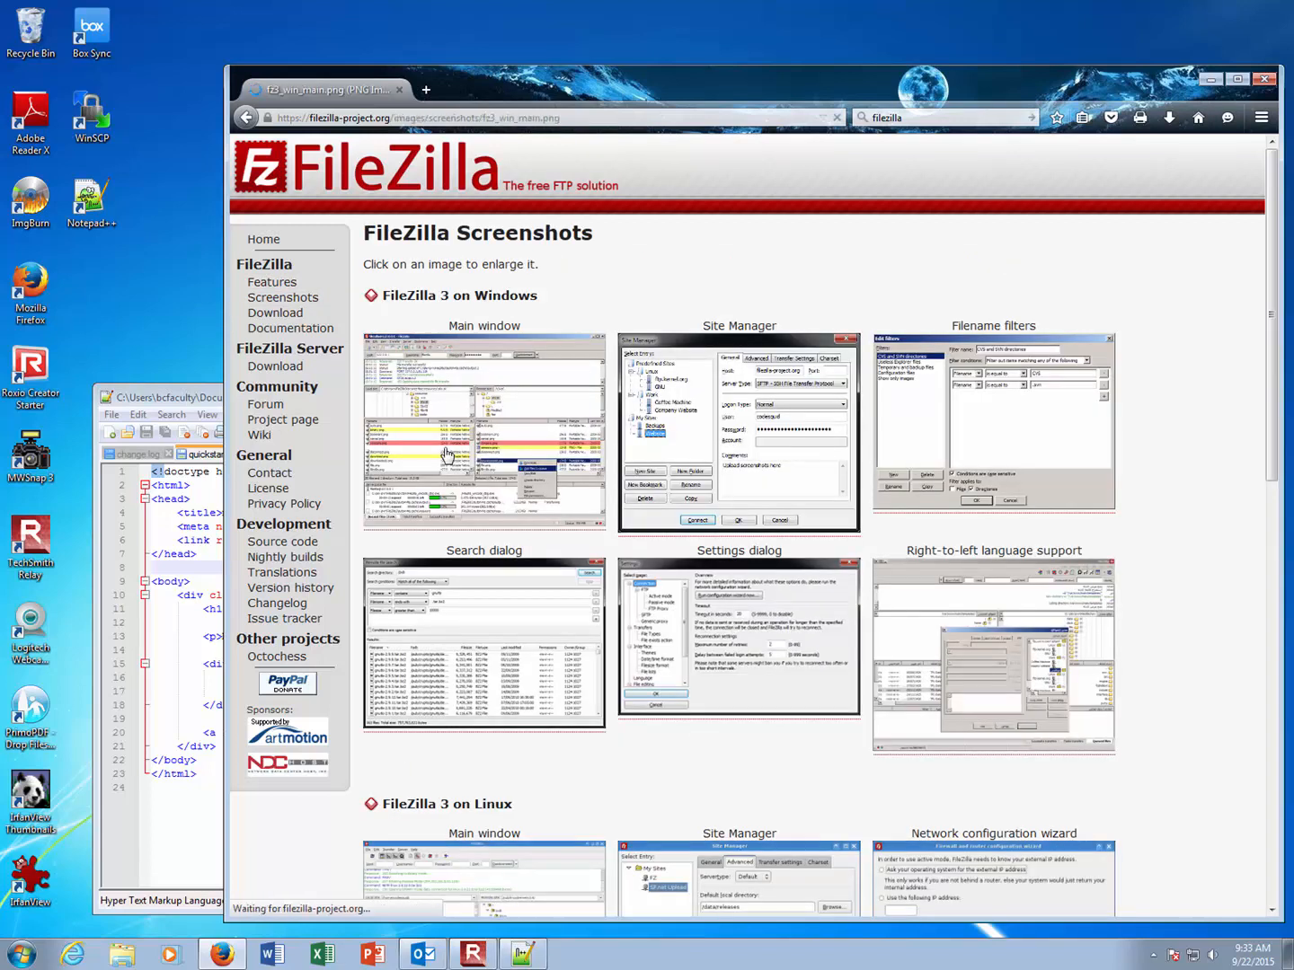